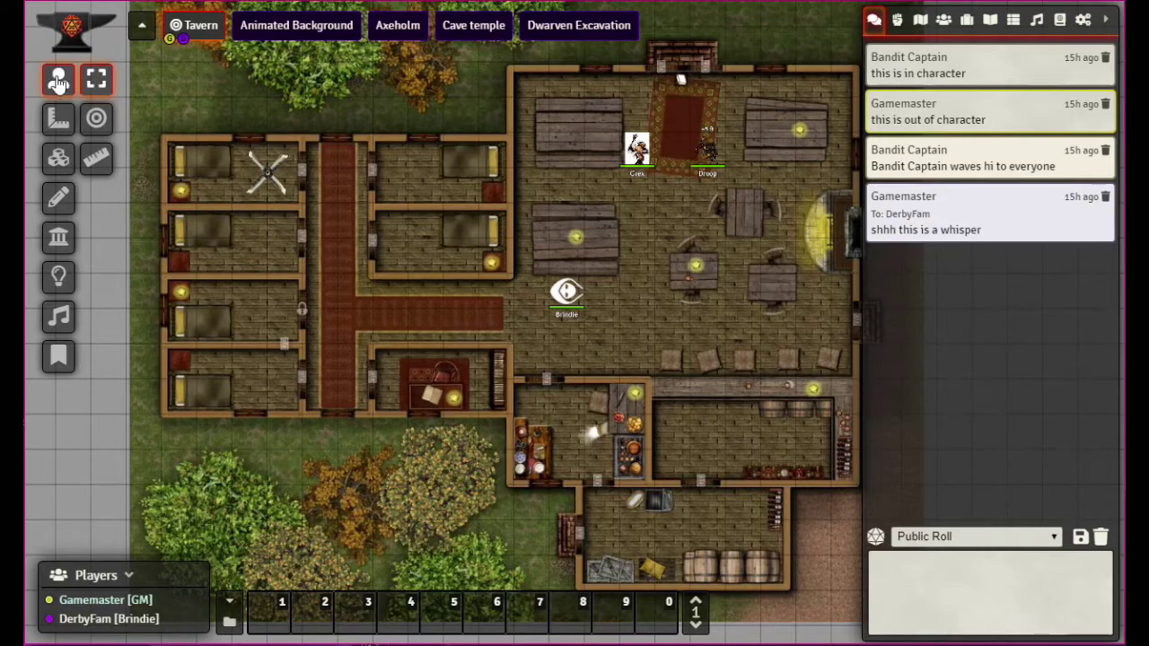
left_click(57, 85)
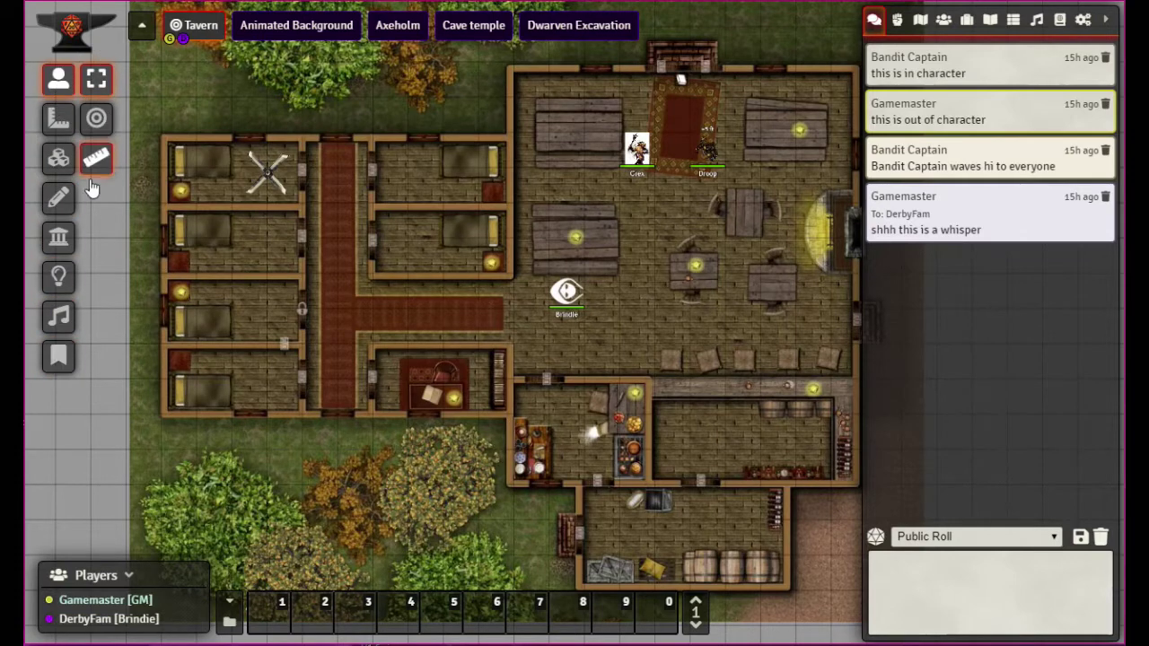
left_click(54, 126)
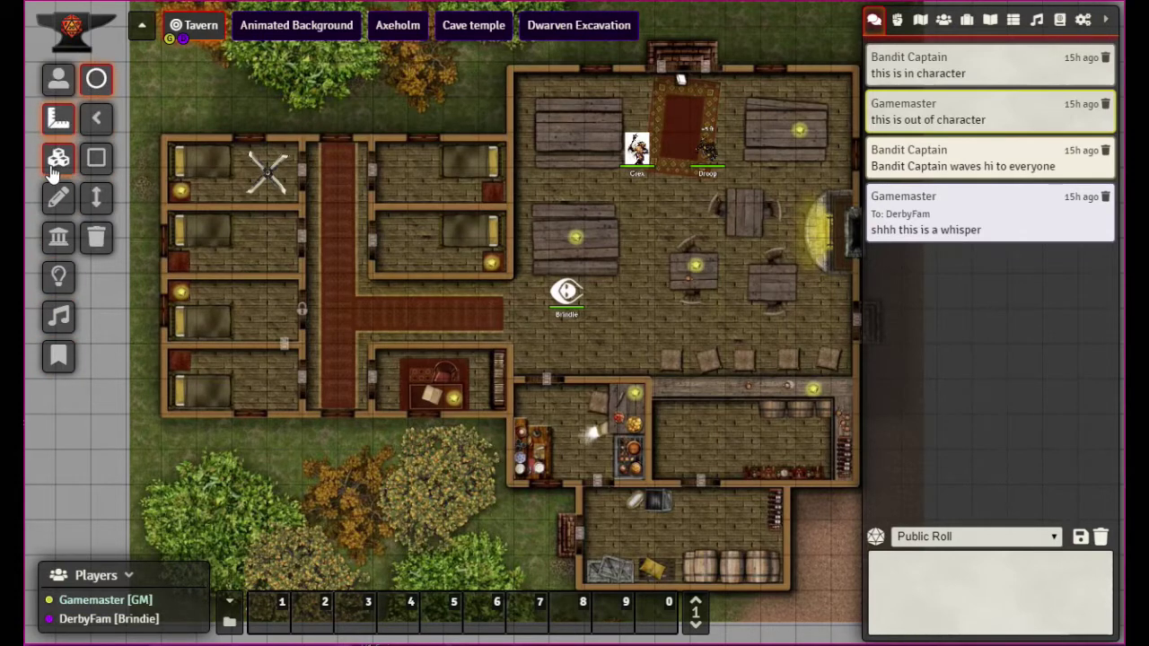
left_click(57, 197)
left_click(57, 239)
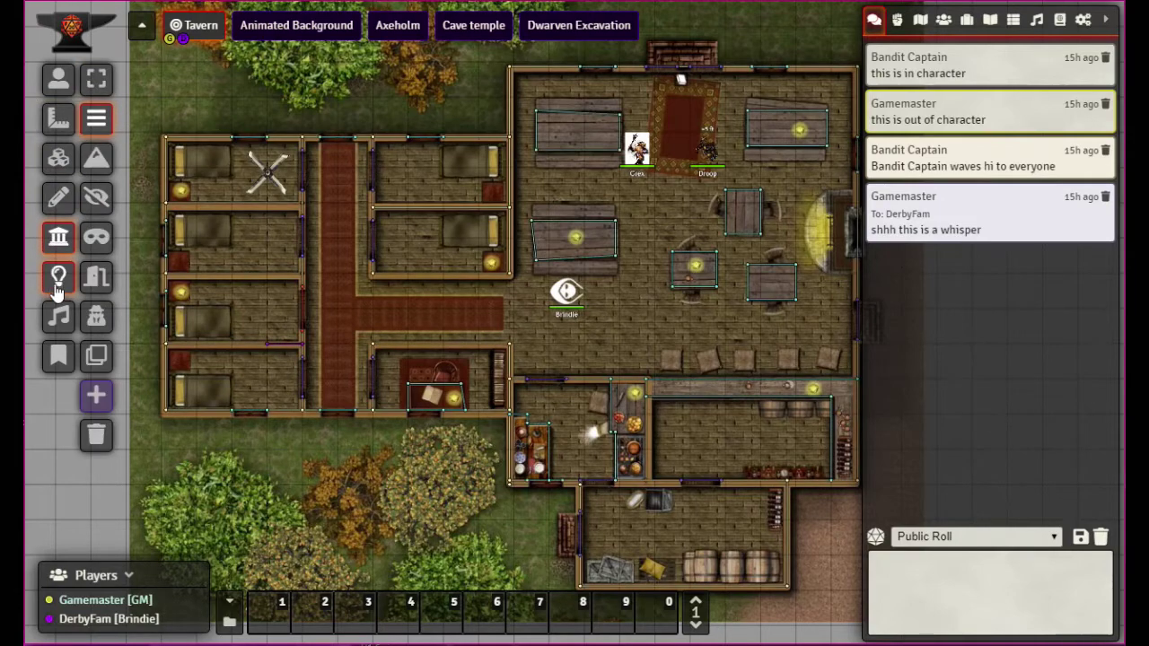
left_click(58, 278)
Step: Select all tokens in the tavern's main room and each one individually to view the scene through their vision, and clear the selection
left_click(56, 83)
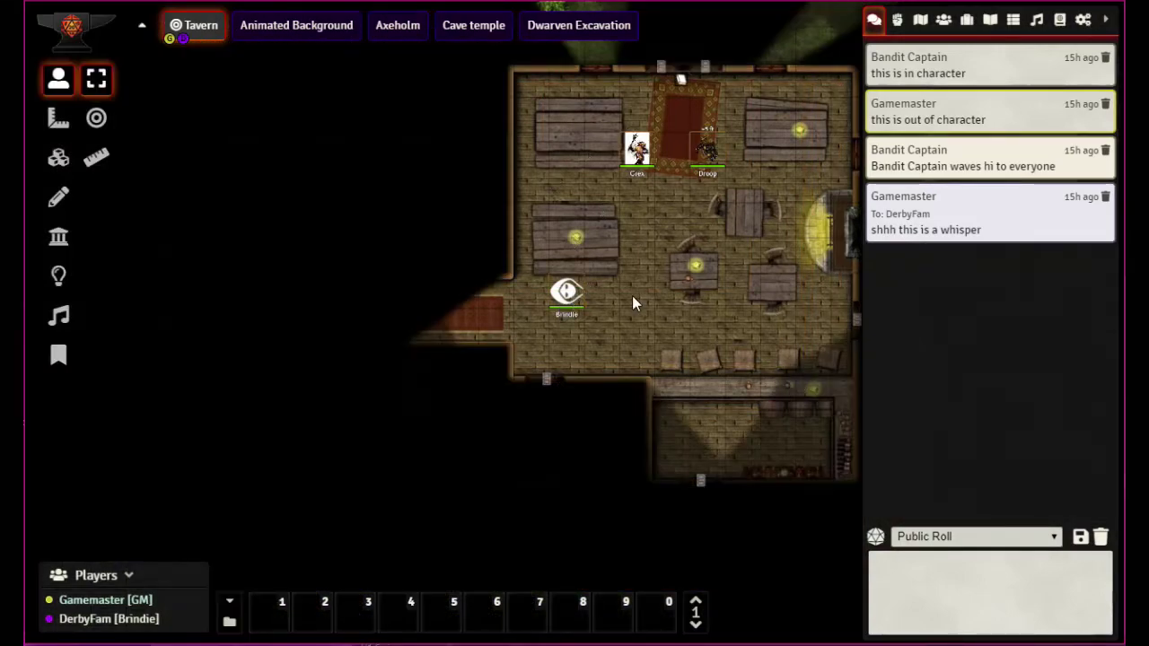
left_click_drag(533, 259, 651, 332)
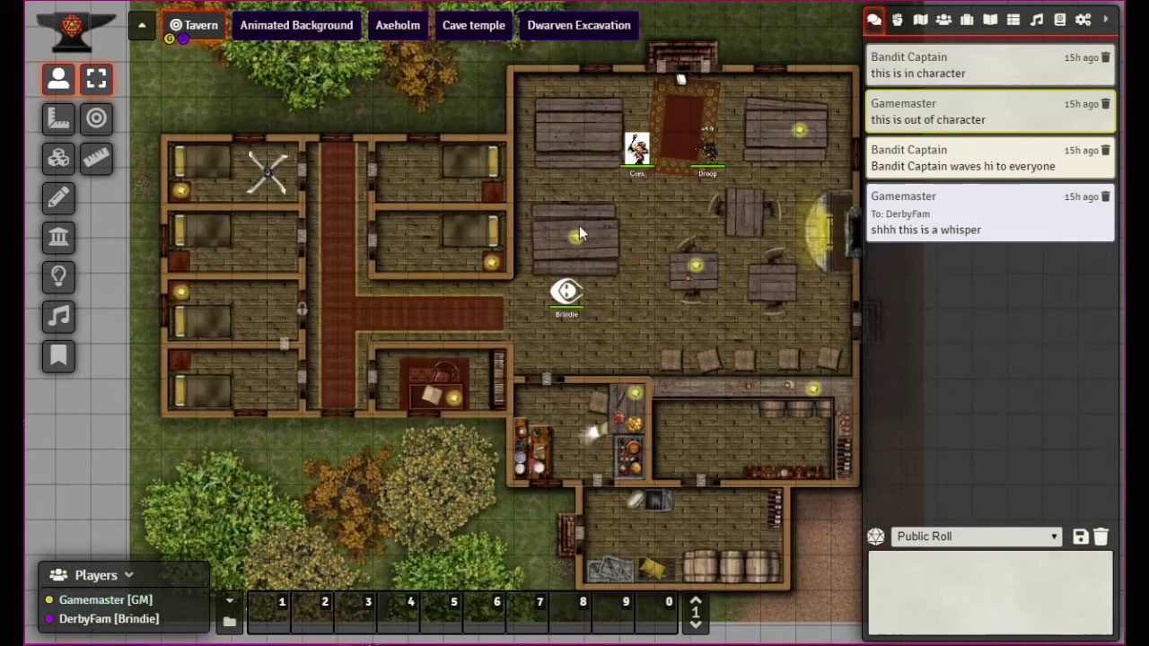
left_click(564, 297)
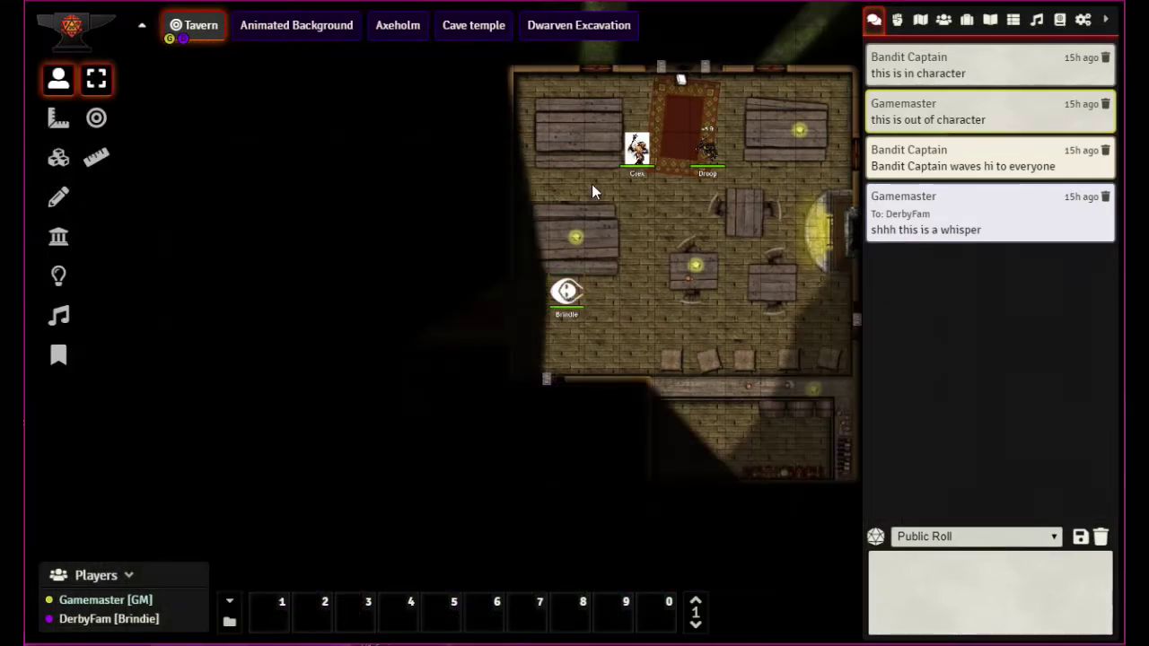
left_click(637, 153)
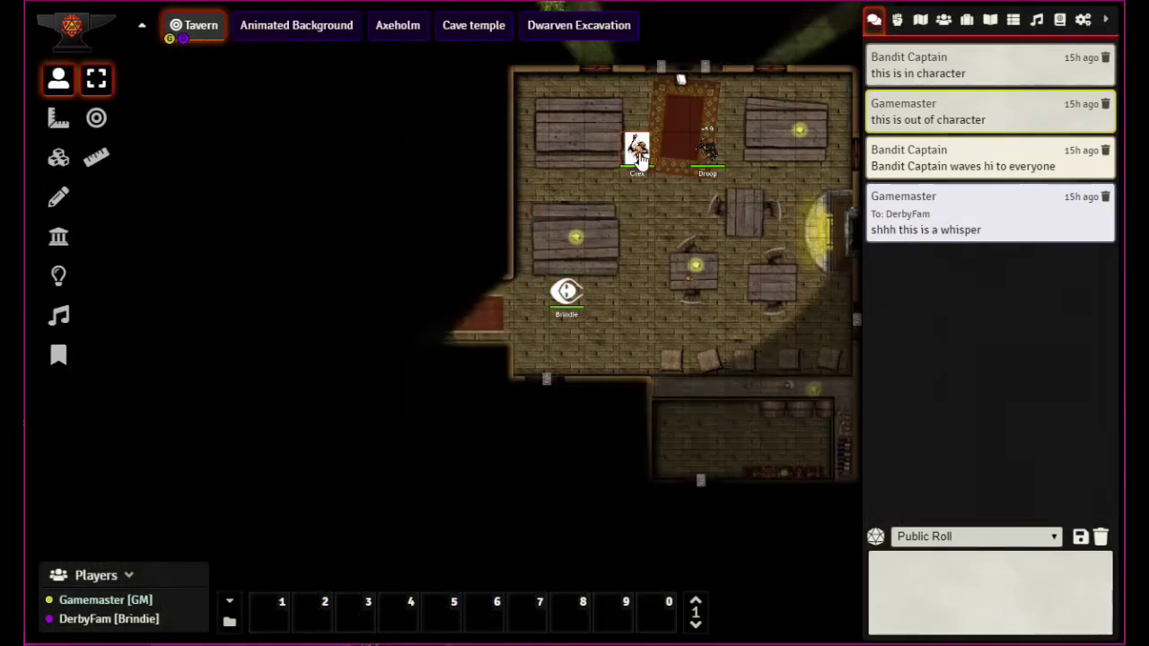
left_click(709, 160)
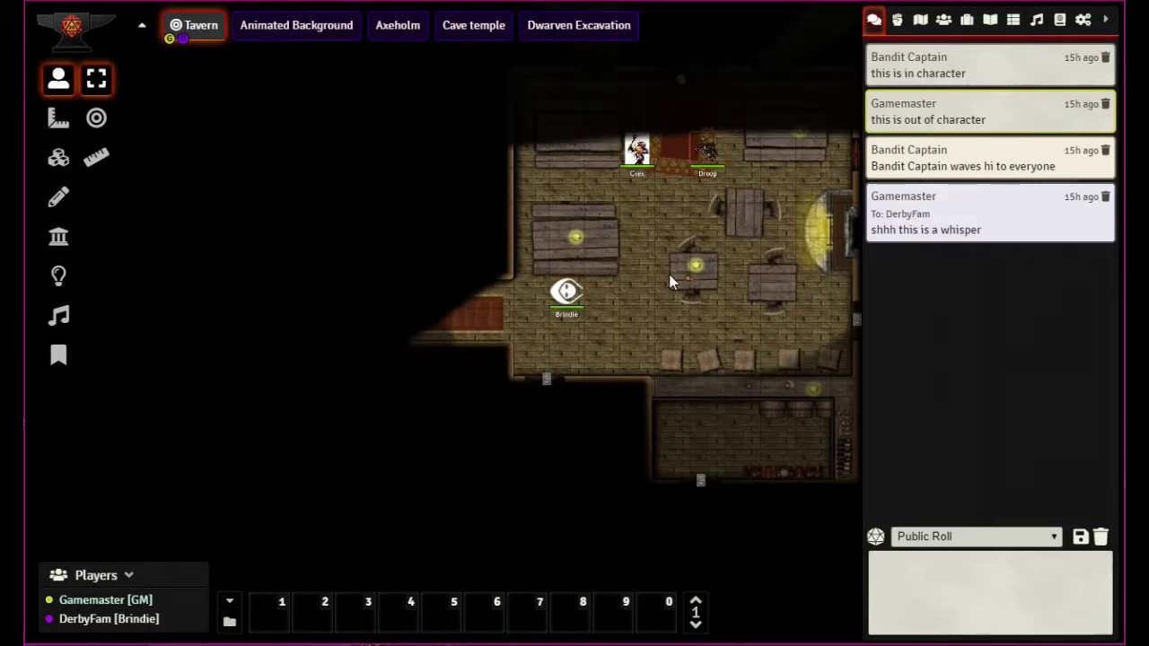
left_click(657, 298)
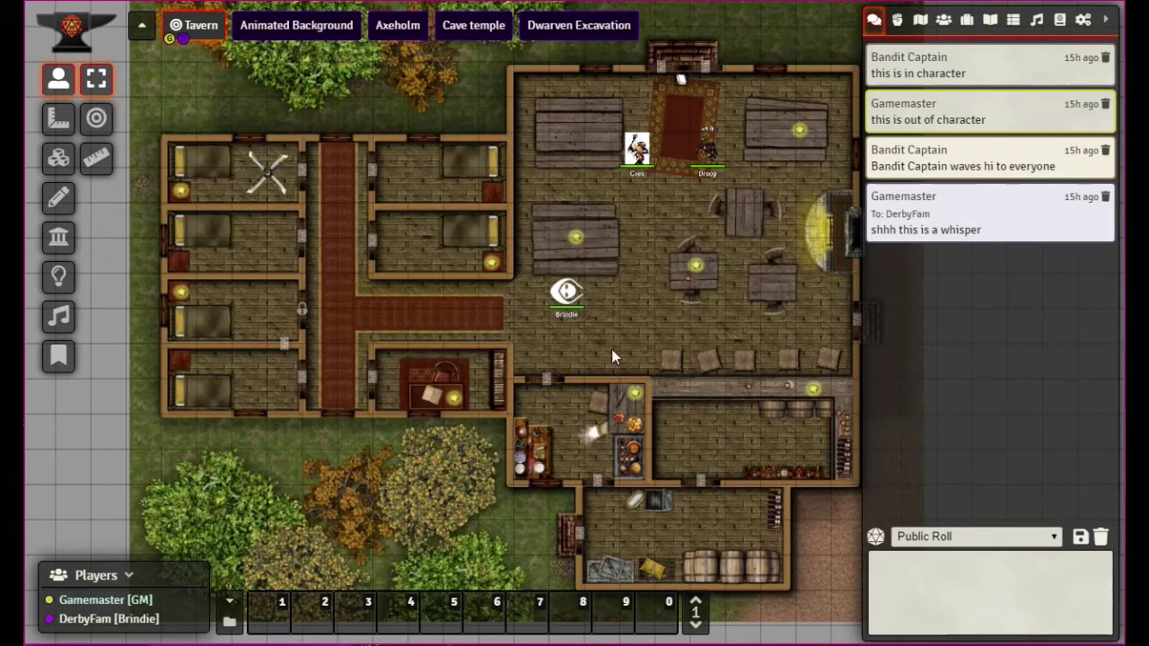
Step: Target tokens in the tavern's main room singly and by area, ending with all three tokens targeted together
left_click(96, 118)
left_click(637, 150)
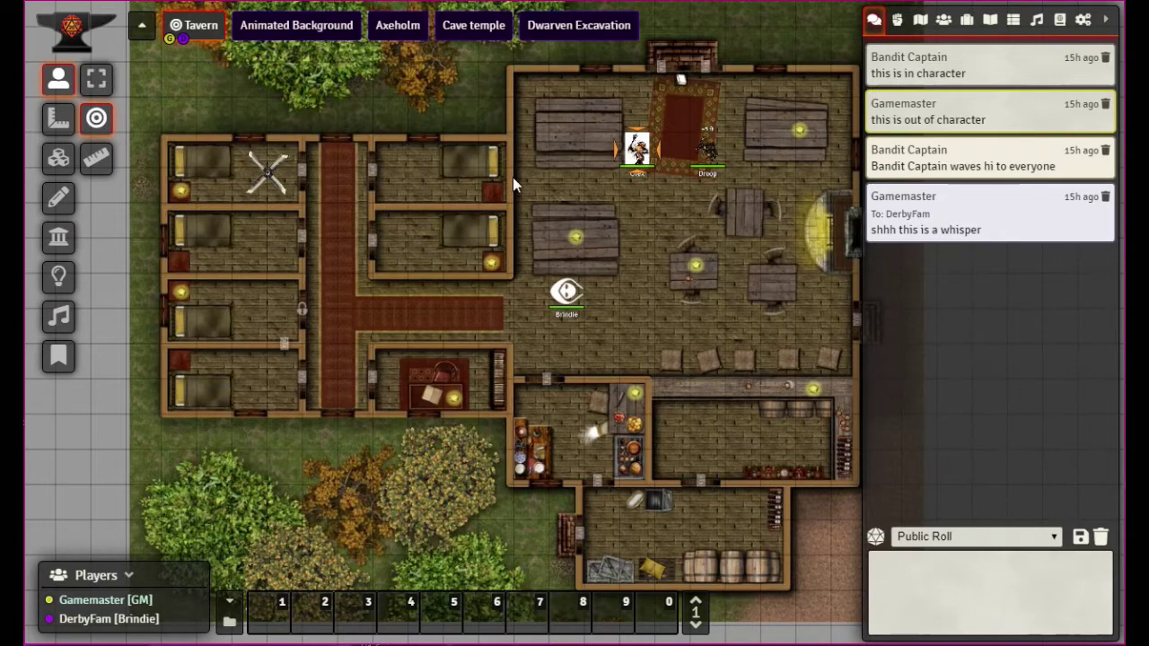
left_click_drag(533, 80, 773, 216)
left_click(636, 235)
left_click(636, 152)
left_click(705, 156, "shift")
left_click(566, 305, "shift")
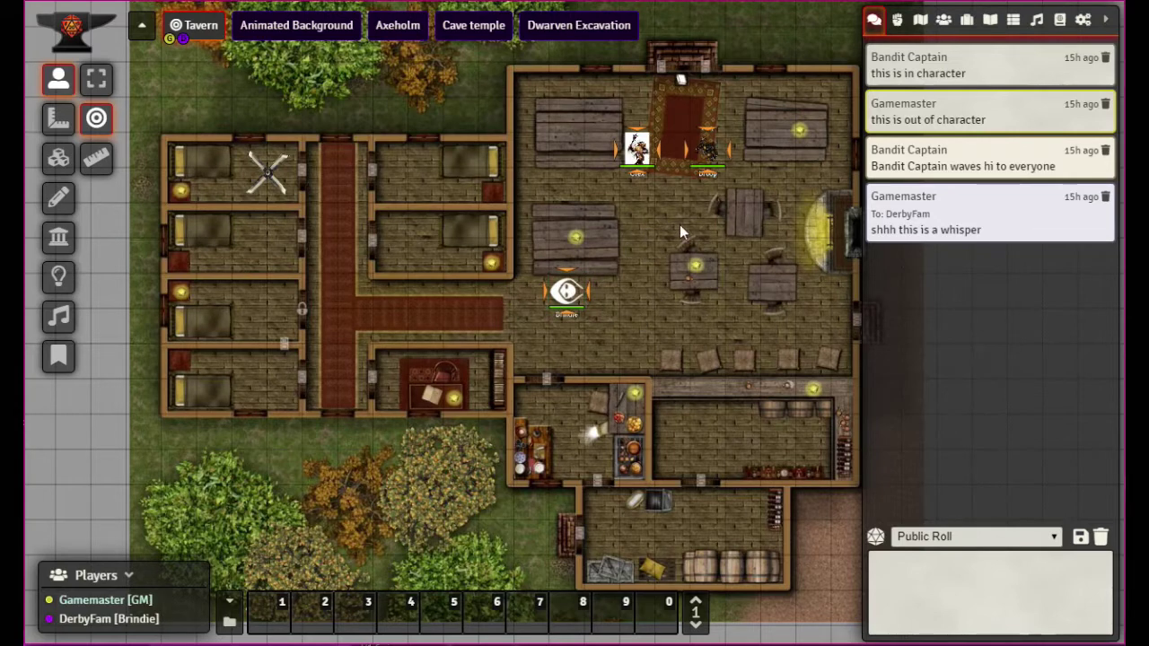
Step: Remove the target markers from all three tokens in the main room
left_click(566, 290, "shift")
left_click(637, 153, "shift")
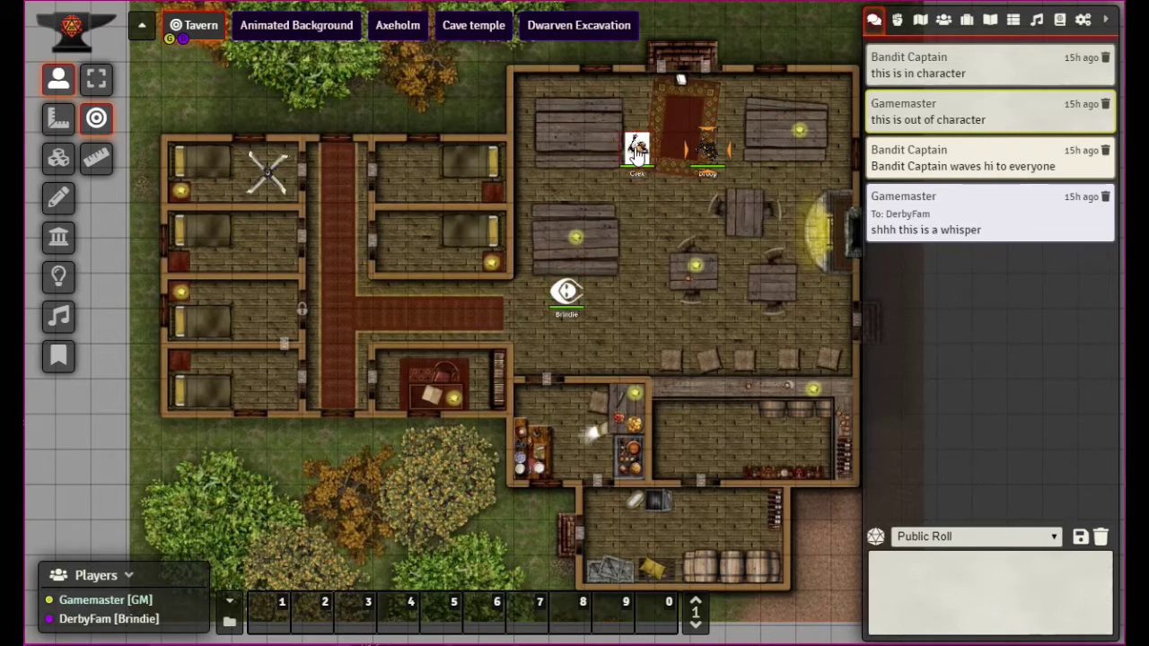
left_click(708, 151, "shift")
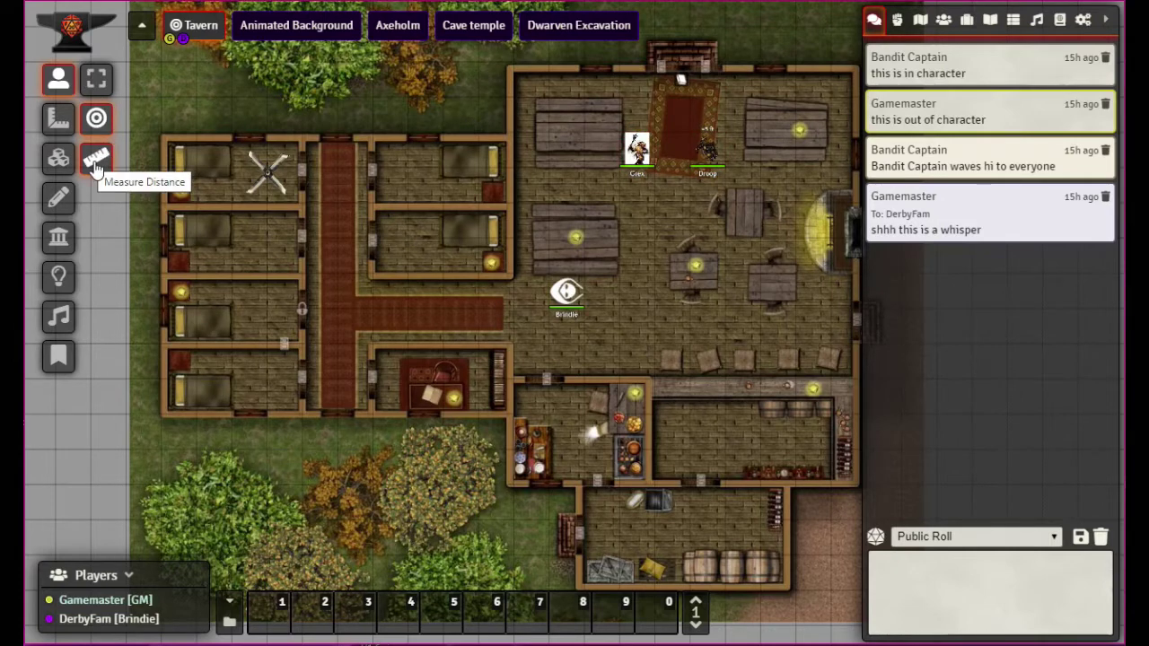
Step: Measure distances across the tavern's main room, starting from the Brindie token
left_click(96, 162)
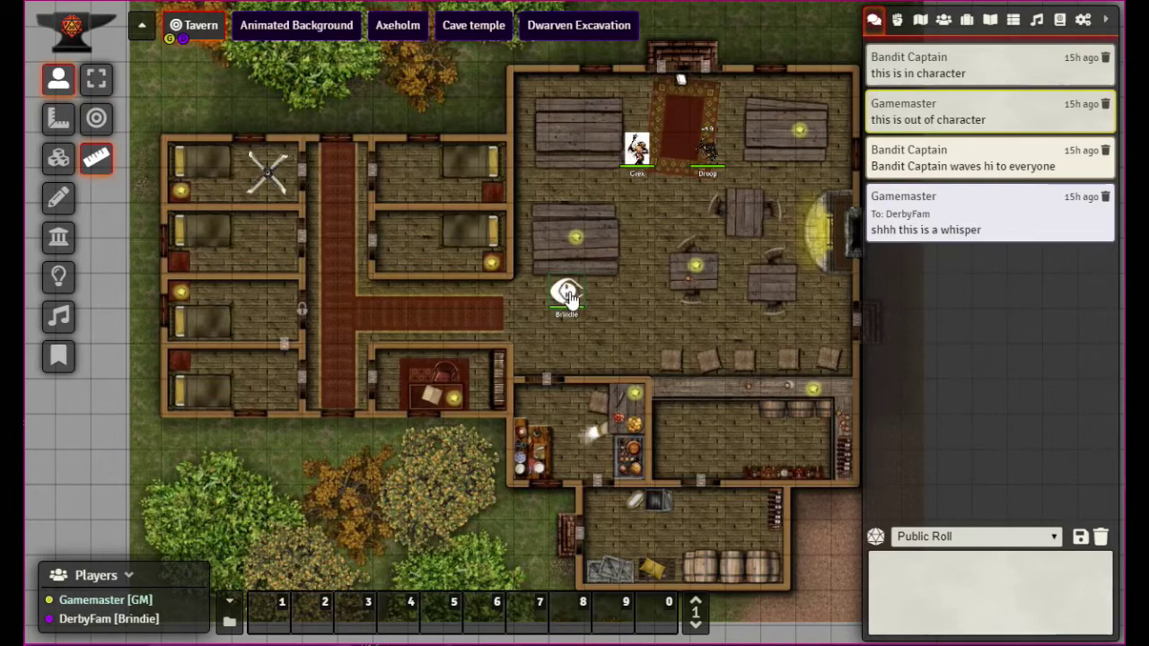
left_click_drag(567, 296, 730, 249)
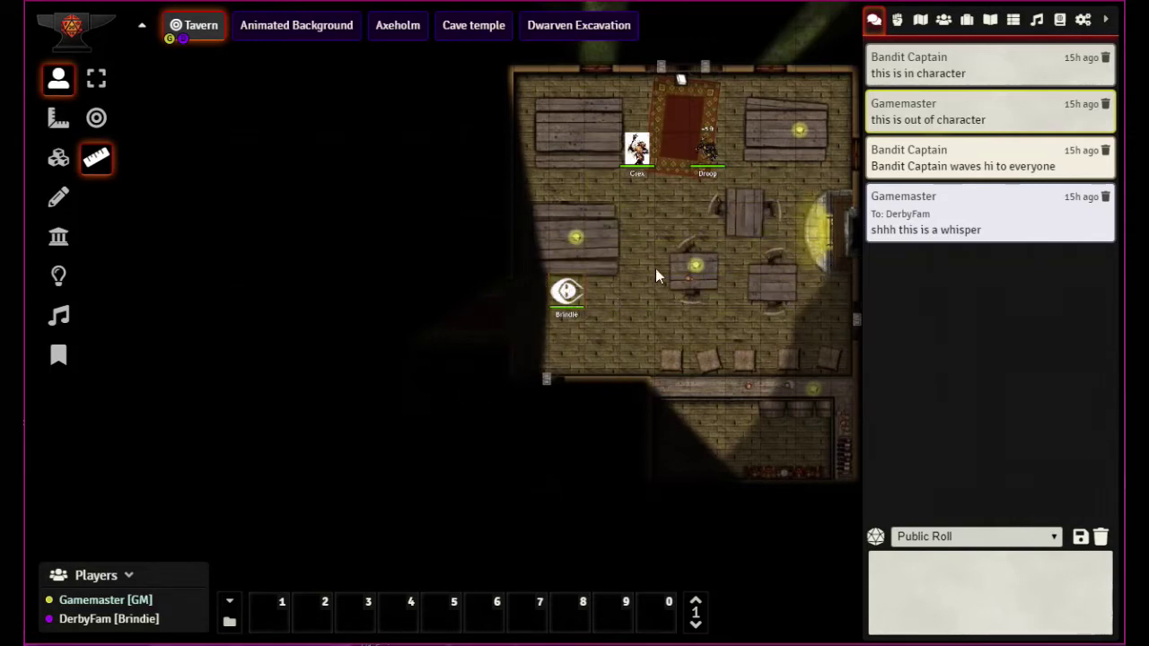
left_click_drag(643, 269, 760, 387)
left_click_drag(765, 172, 774, 391)
left_click_drag(756, 122, 735, 405)
left_click_drag(778, 166, 770, 387)
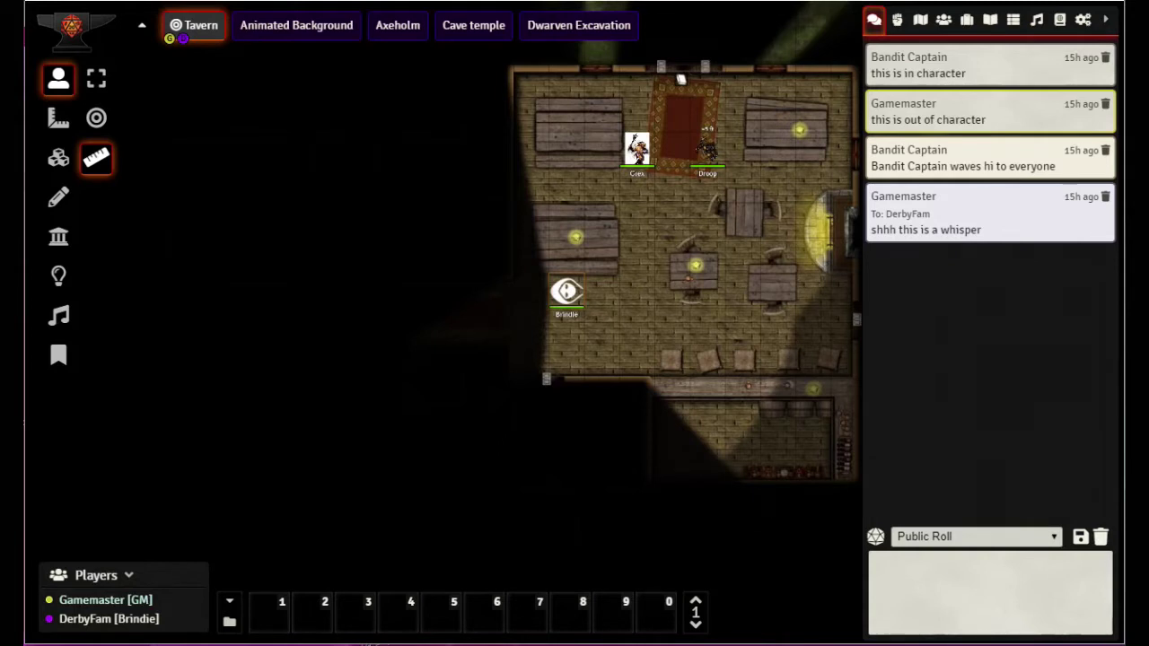
Step: Draw a circle measurement template with a radius of about 26.8 ft centred in the tavern's main room
left_click(57, 126)
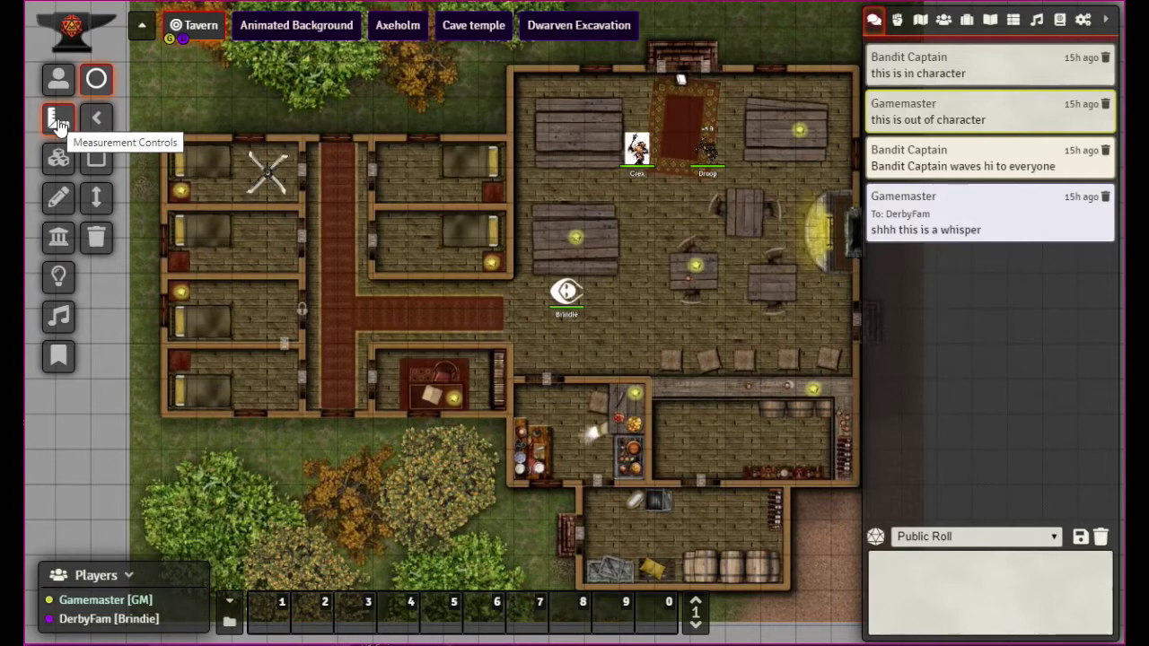
left_click(98, 85)
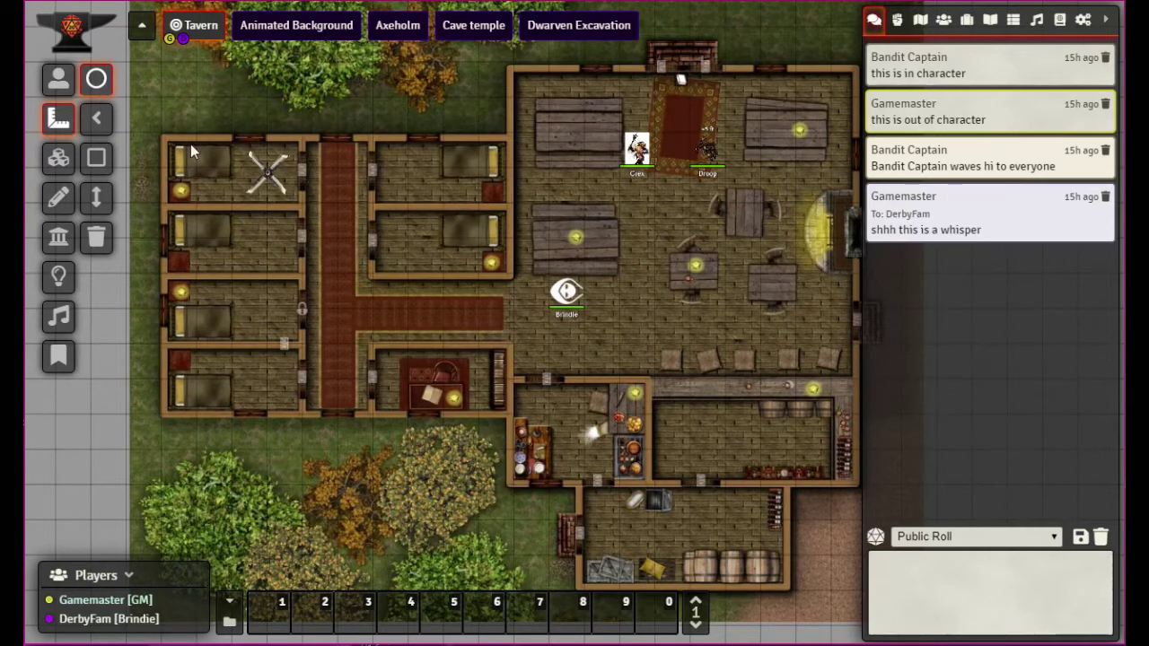
mouse_move(636, 237)
left_mouse_down()
mouse_move(777, 411)
mouse_move(748, 395)
left_mouse_up()
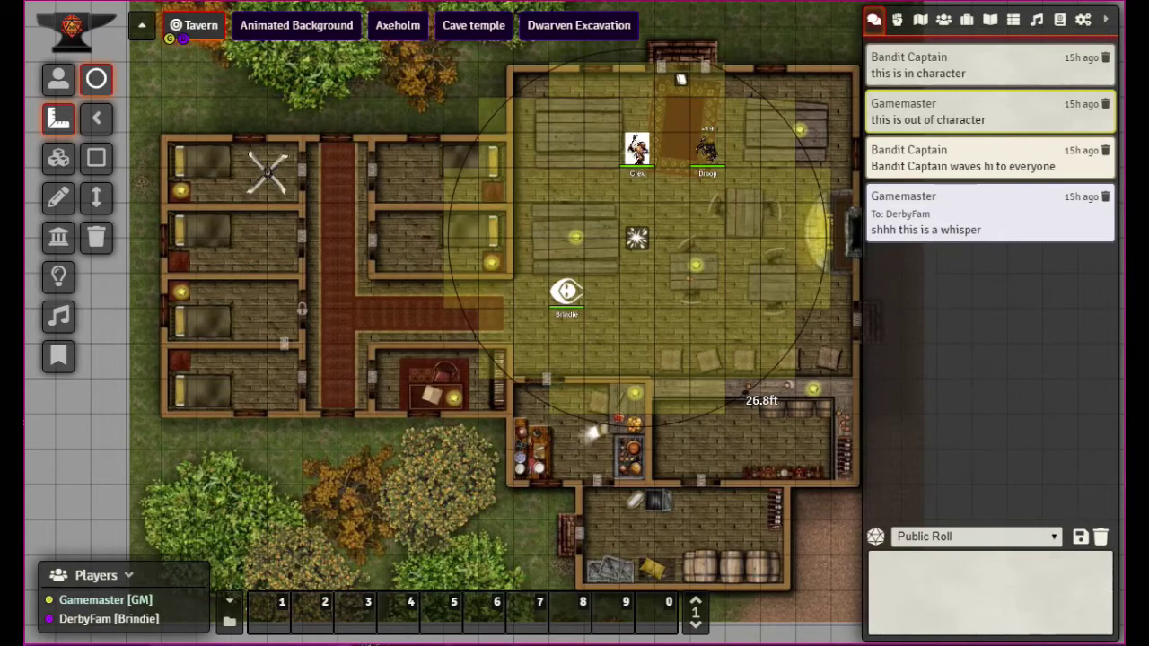
Step: Move the circle template west toward the bedrooms and back to the middle of the main room
left_click_drag(634, 244, 370, 183)
left_click_drag(531, 237, 641, 395)
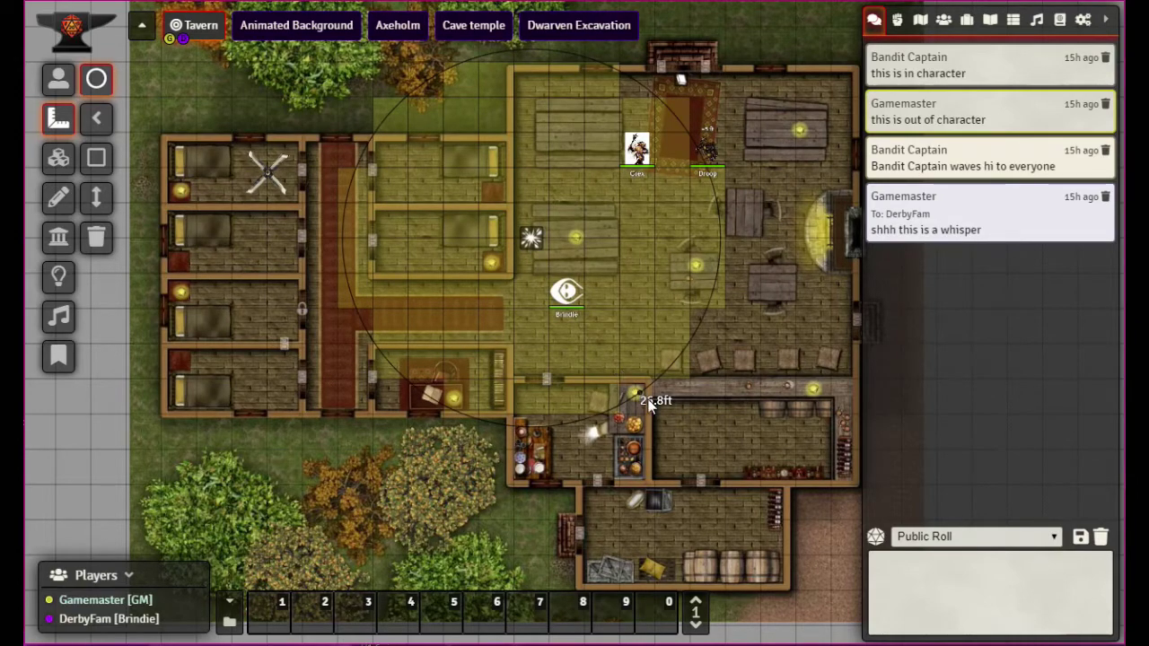
left_click_drag(530, 239, 626, 240)
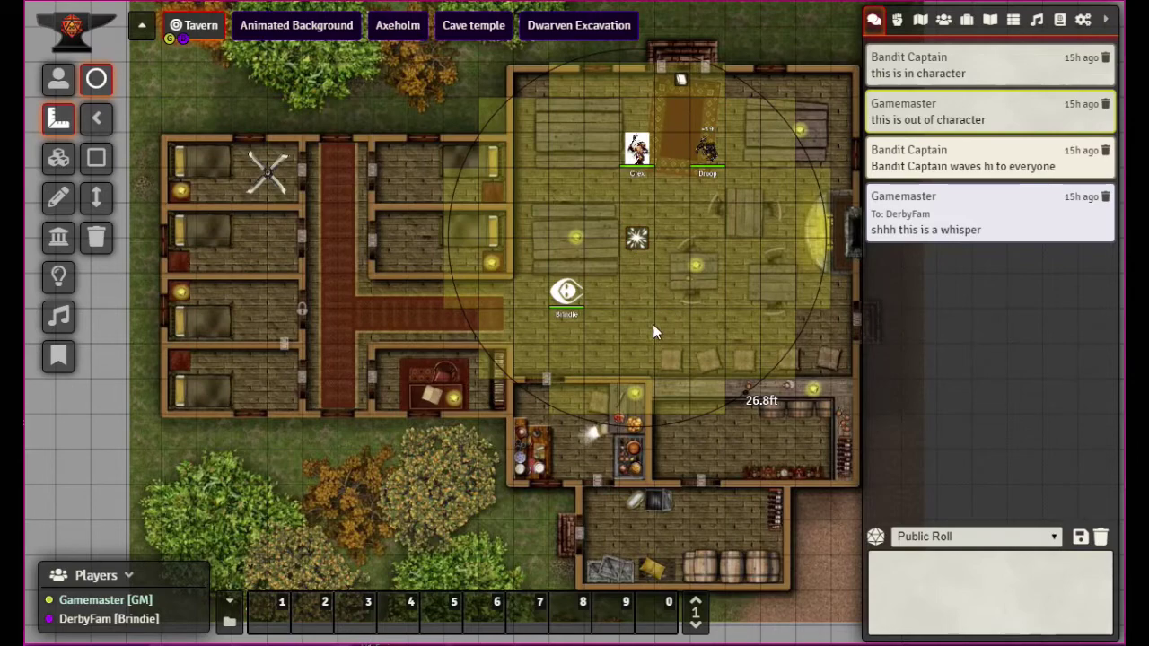
Step: Set the circle template's distance to 30 ft and shift its centre slightly south
double_click(638, 235)
left_click_drag(602, 170, 243, 60)
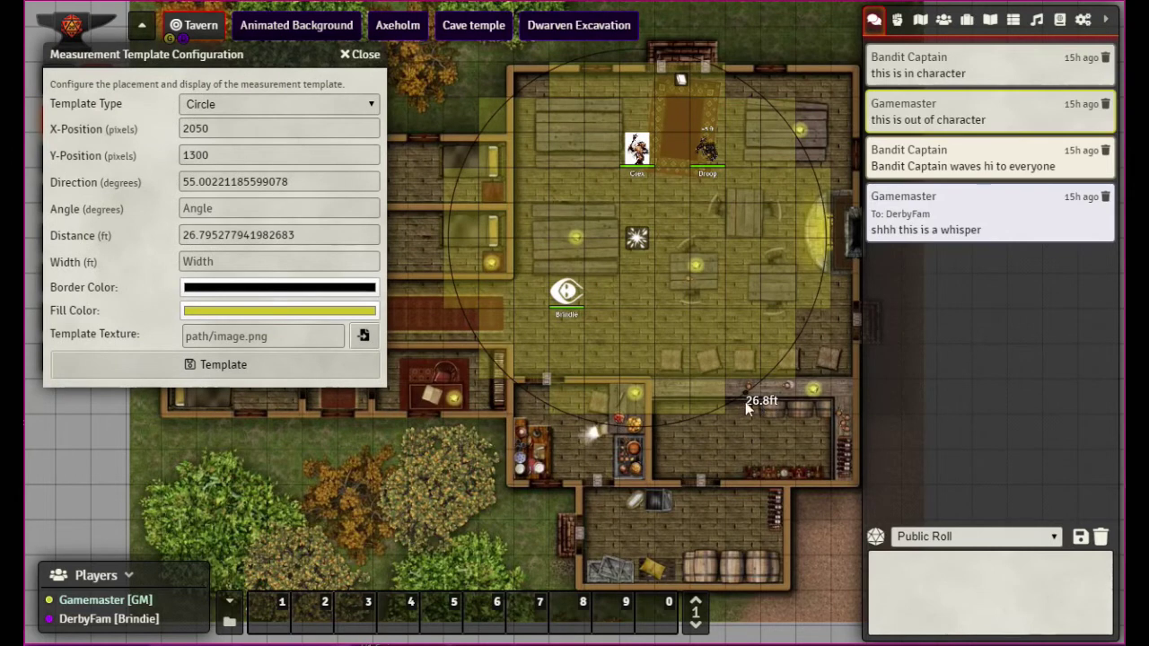
left_click(325, 237)
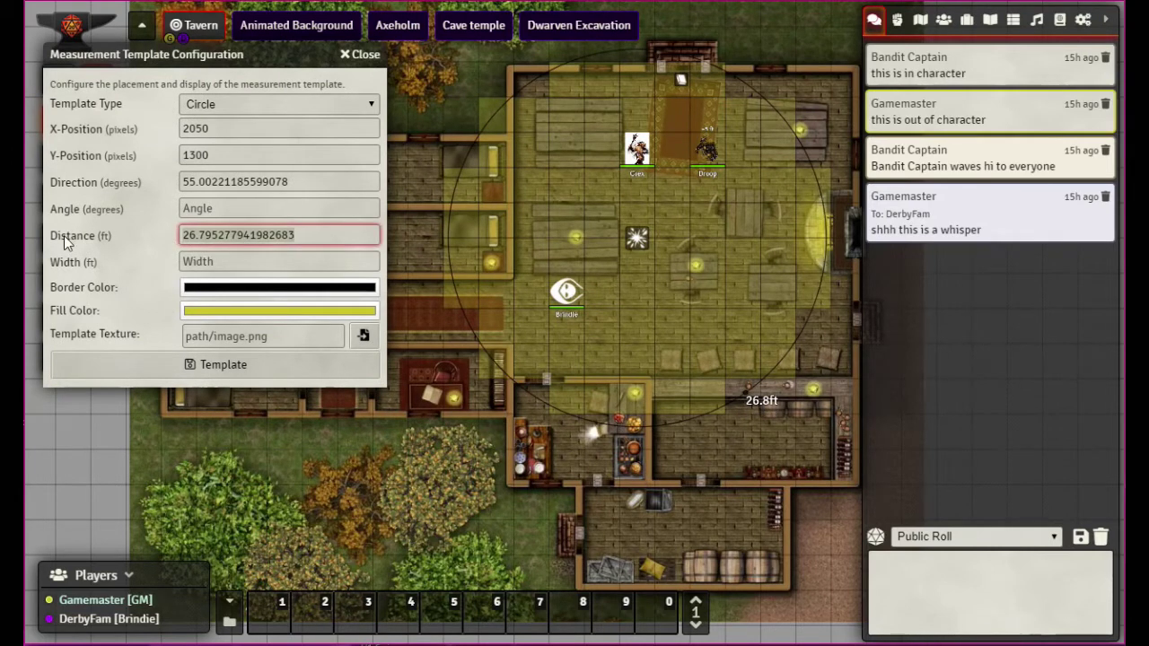
key("ctrl+a")
type("30")
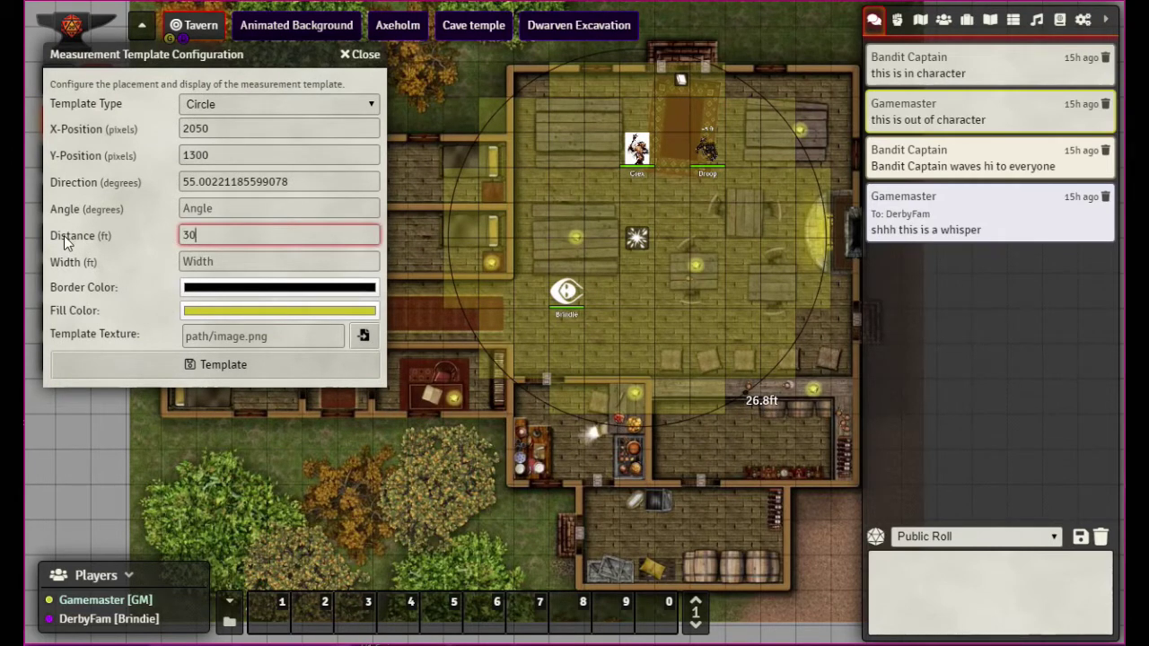
left_click(235, 365)
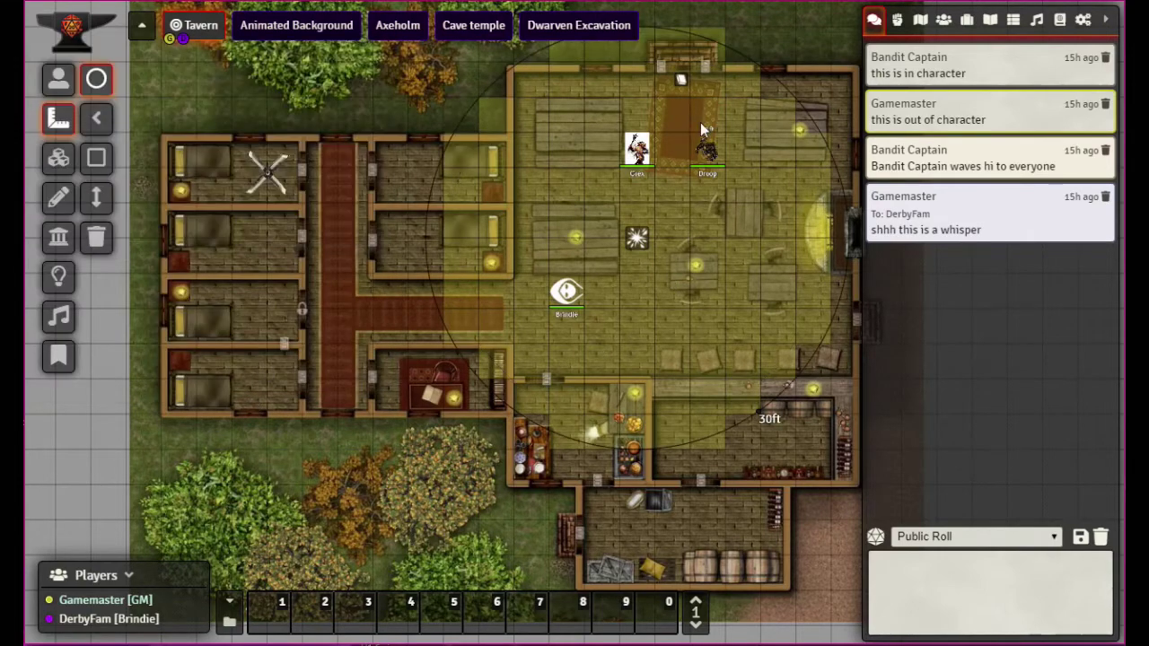
mouse_move(639, 234)
left_mouse_down()
mouse_move(590, 189)
mouse_move(639, 241)
left_mouse_up()
left_click_drag(629, 236, 638, 260)
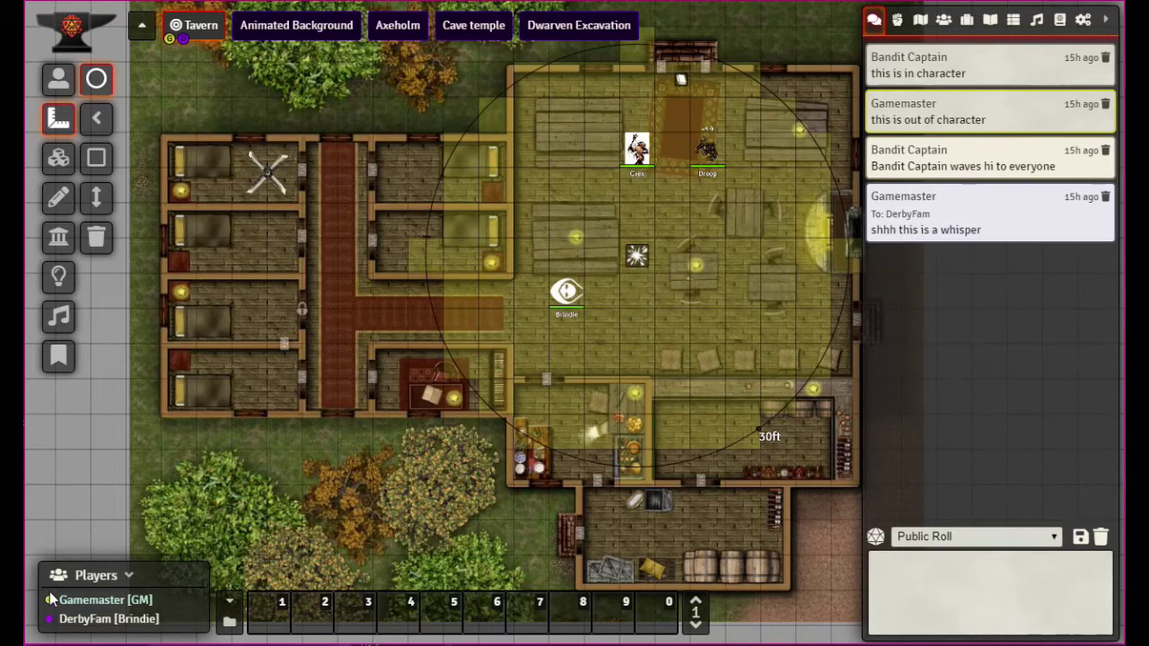
Step: Change the circle template's fill color to crimson red (red 239, green 5, blue 64) and save it
double_click(642, 257)
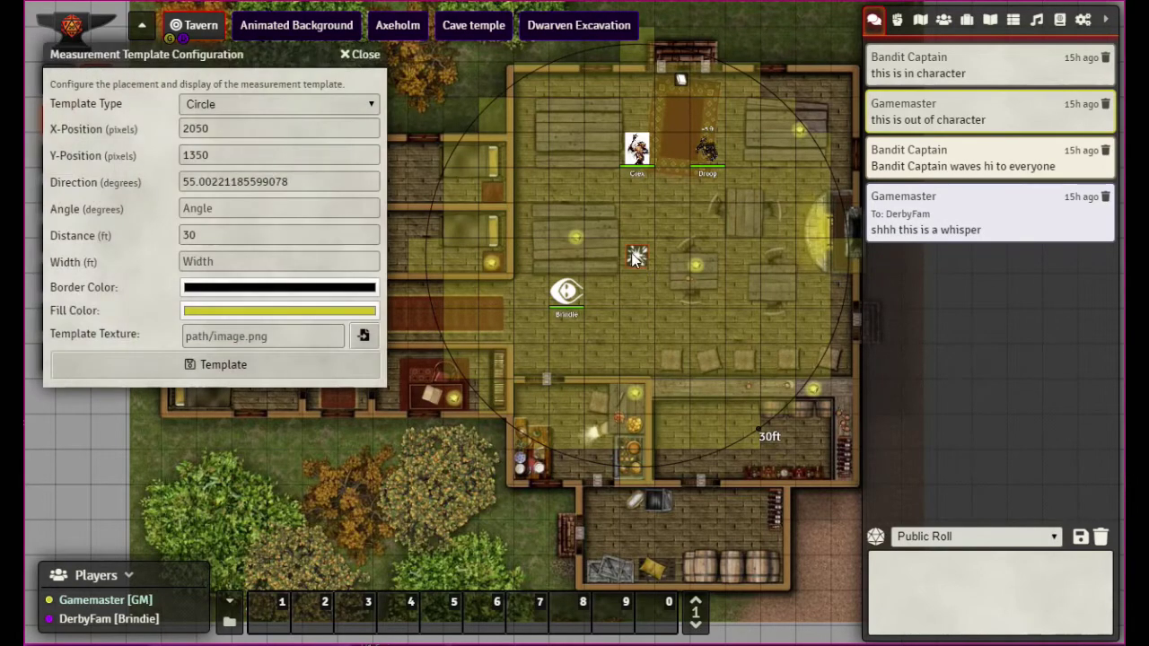
left_click(247, 310)
left_click_drag(315, 98, 370, 38)
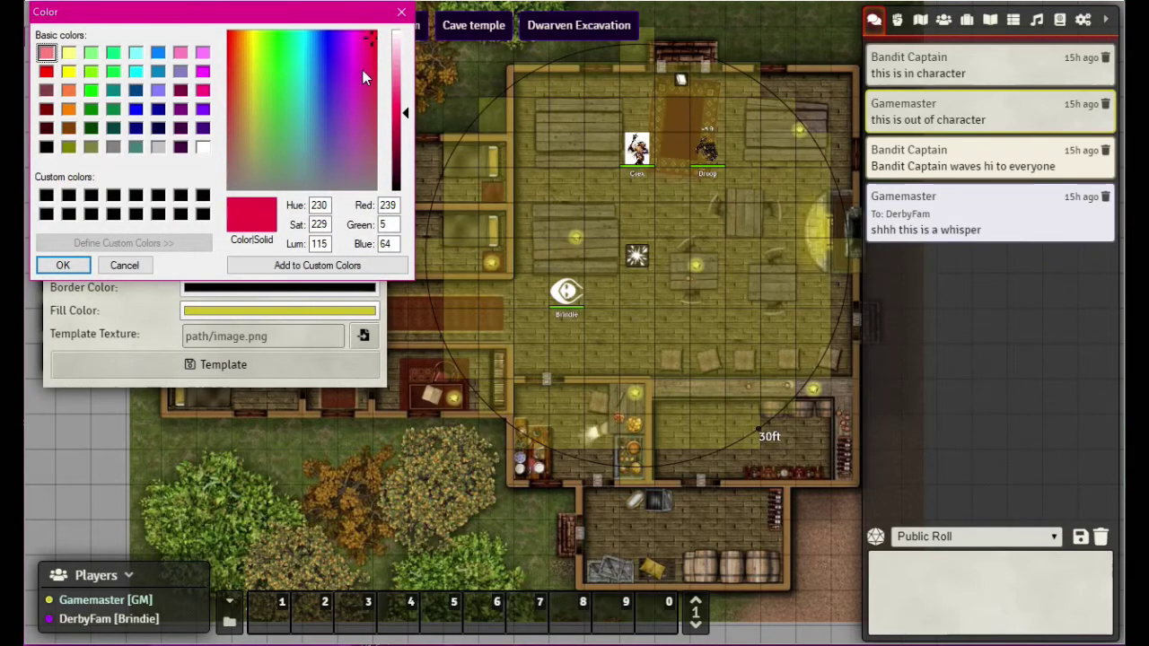
left_click(73, 265)
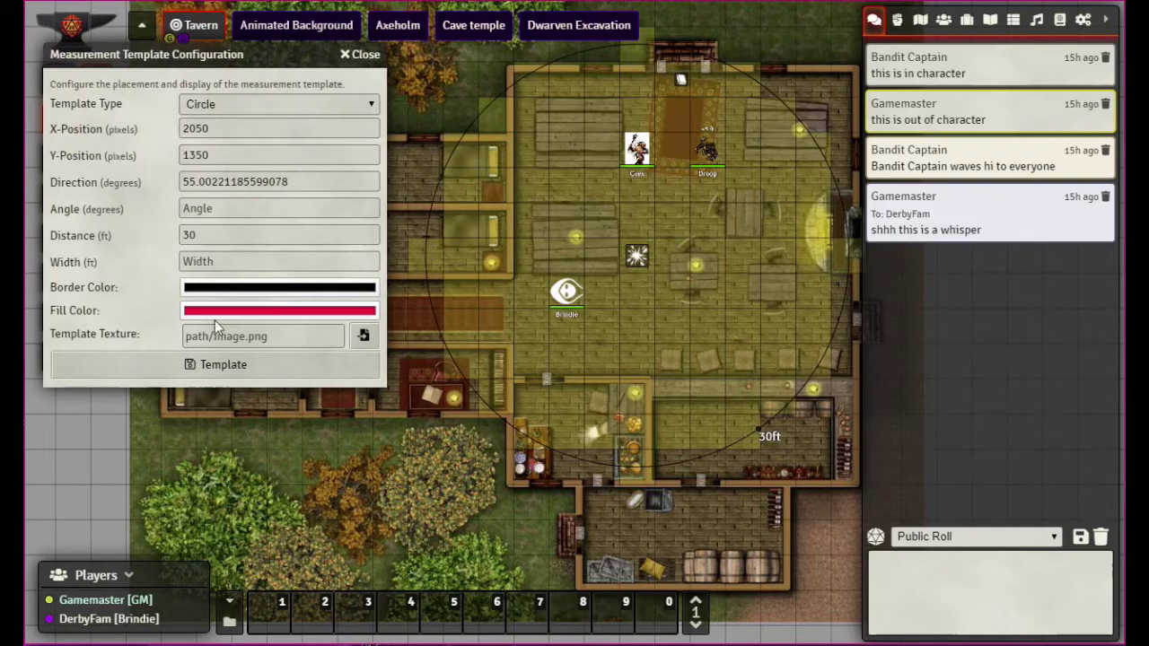
left_click(251, 368)
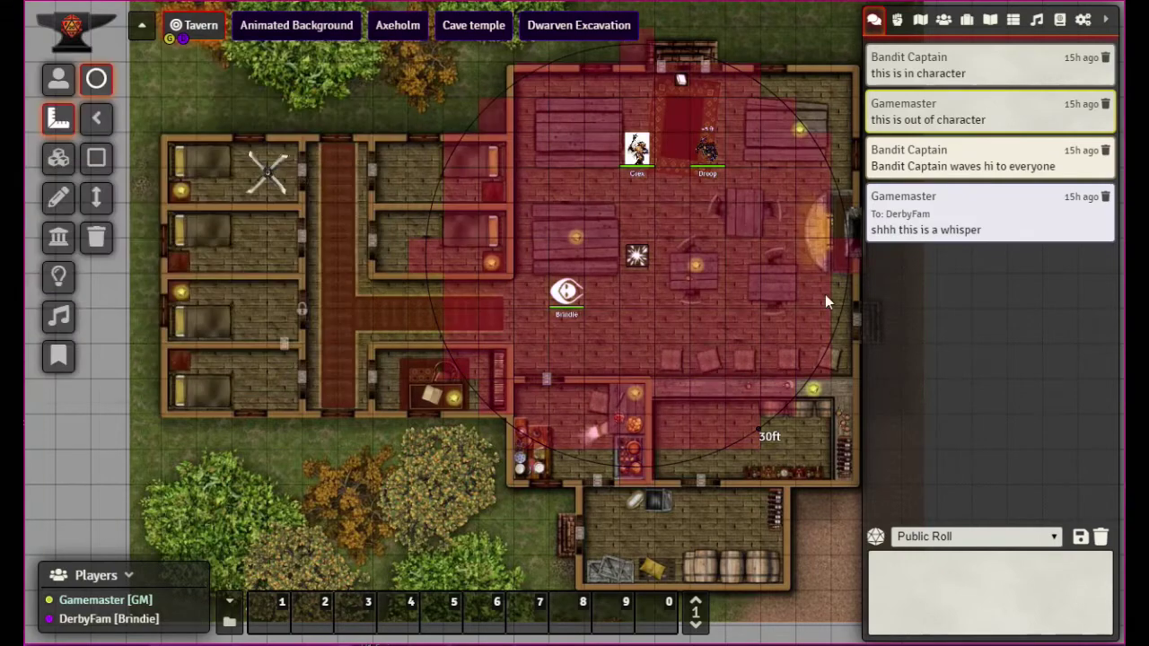
Step: Open the circle template's configuration and browse for a template texture image
double_click(637, 256)
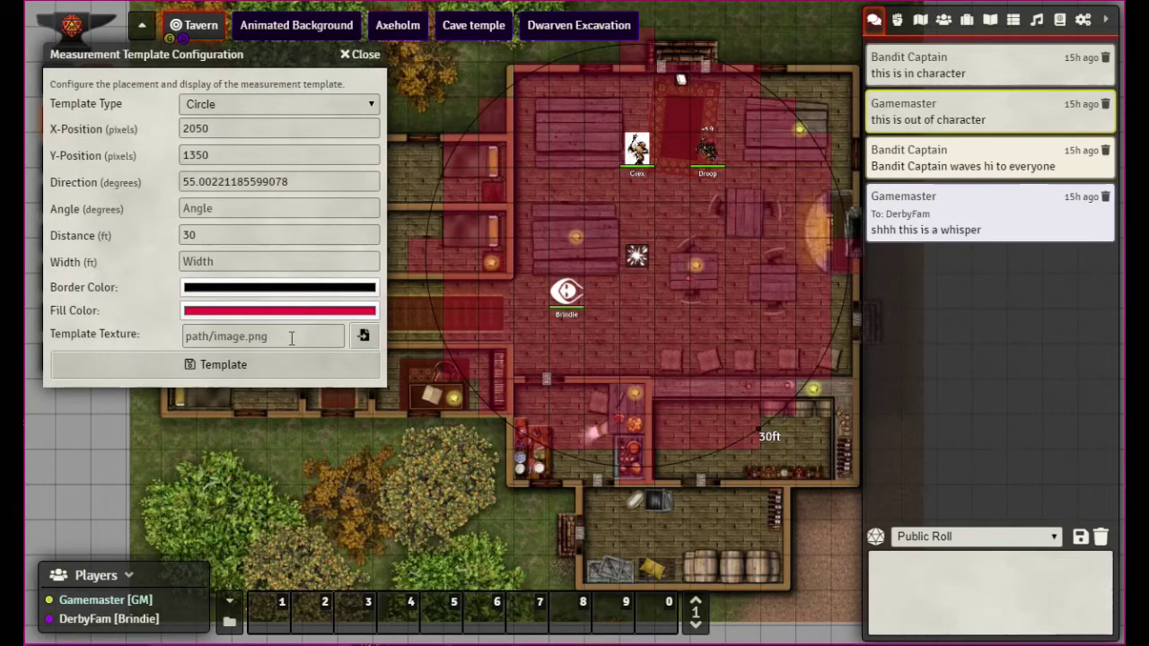
left_click(363, 337)
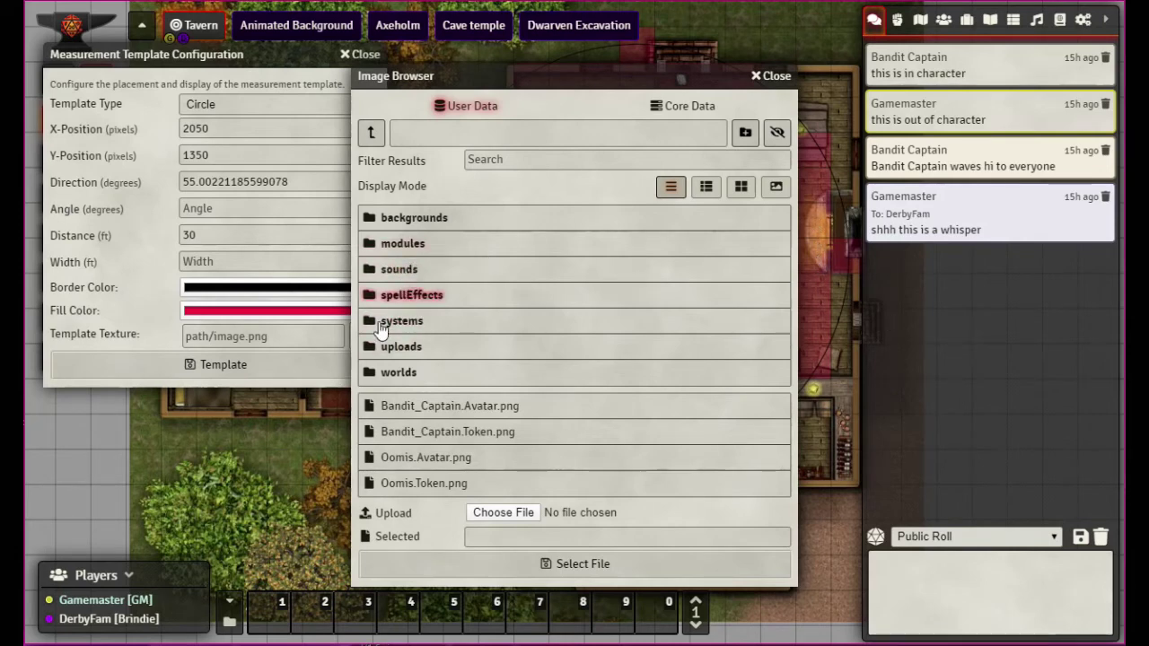
Step: Look through the worlds/testworld/images folder for a texture image, and return to the top-level user data folder
left_click(398, 374)
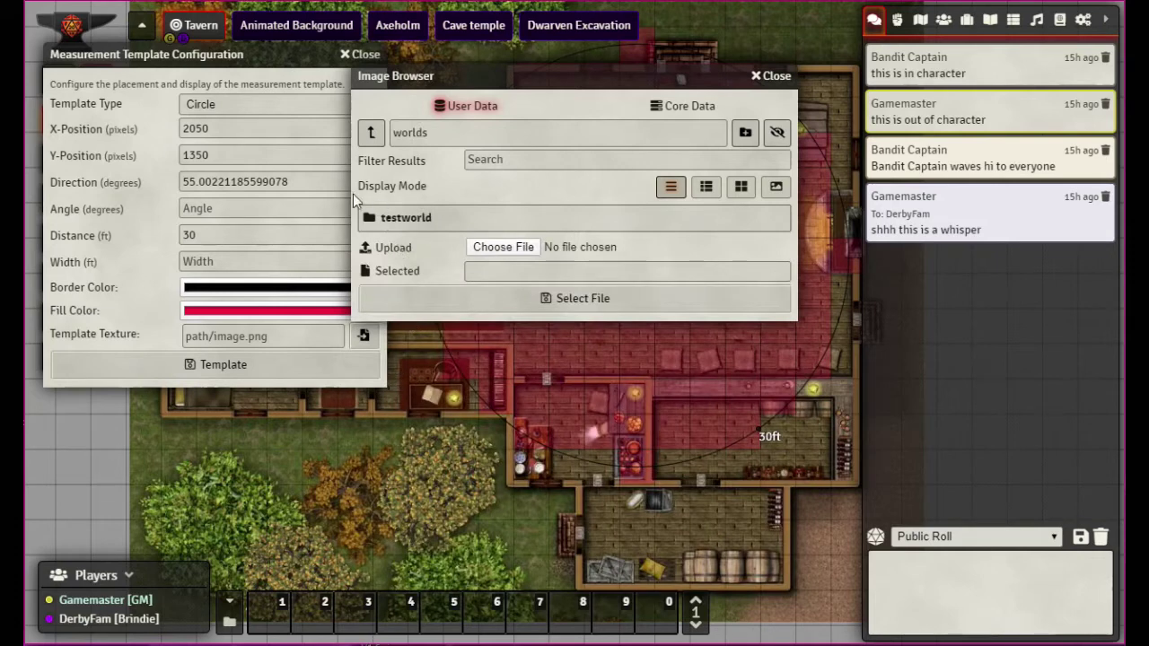
left_click(371, 132)
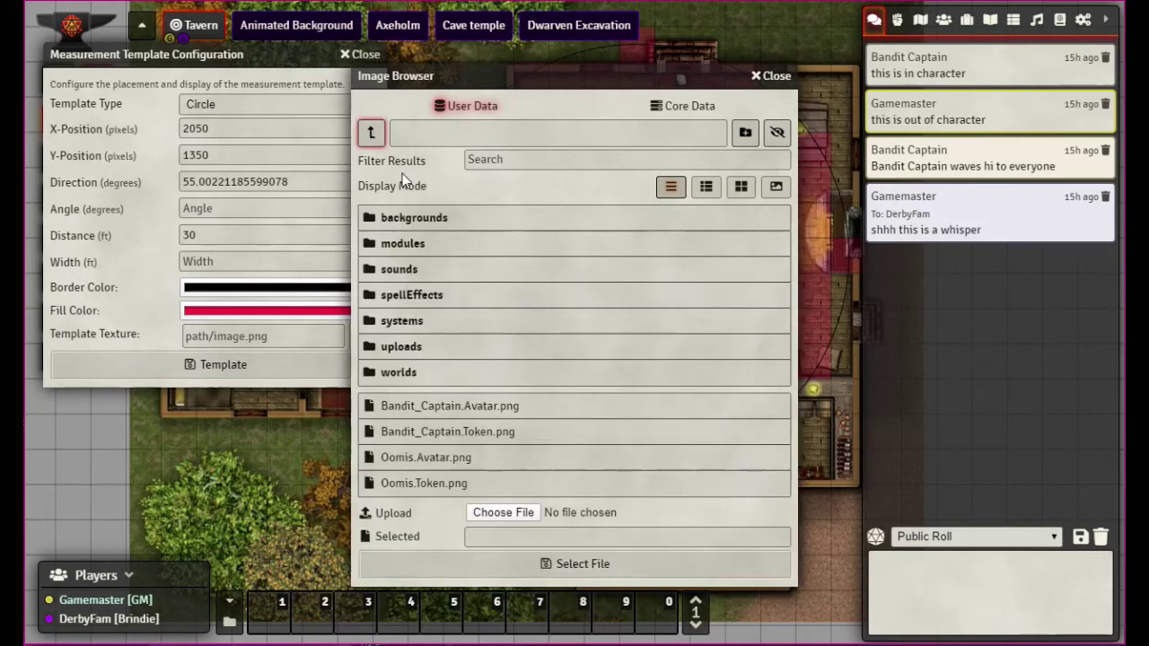
left_click(395, 379)
left_click(402, 225)
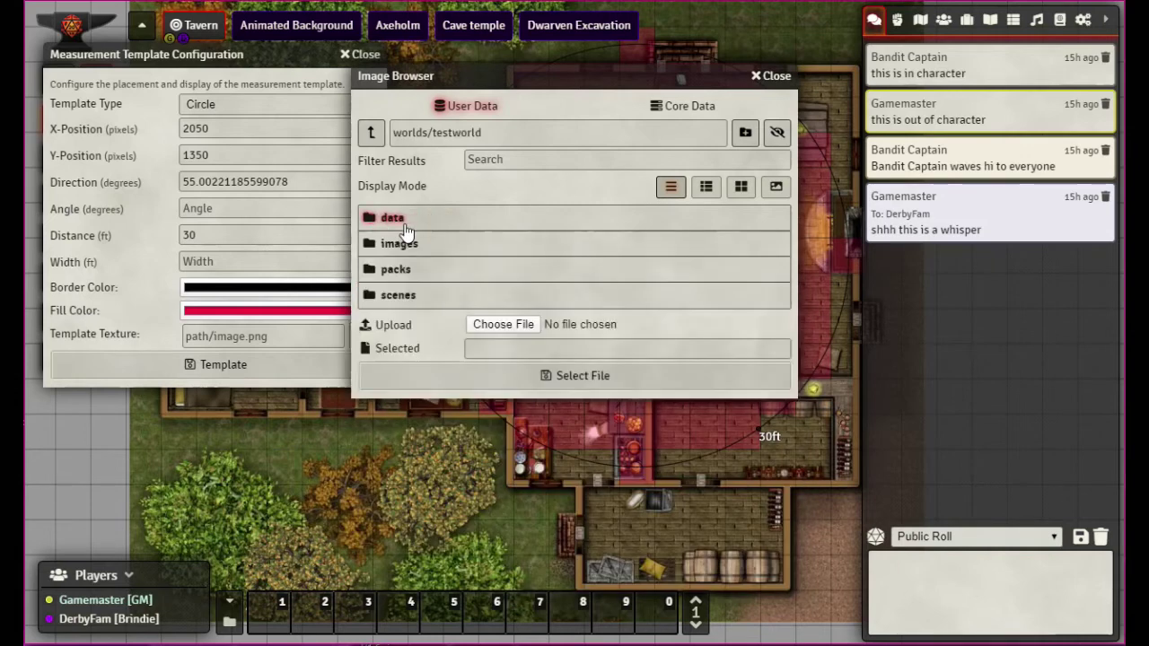
left_click(400, 246)
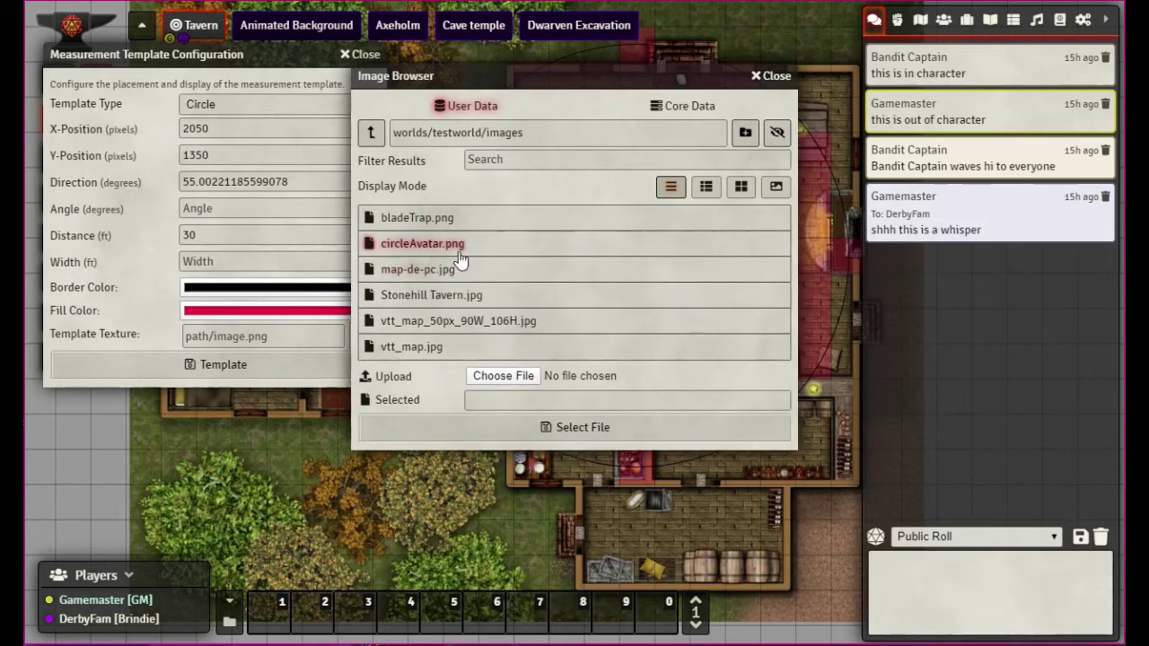
left_click(372, 133)
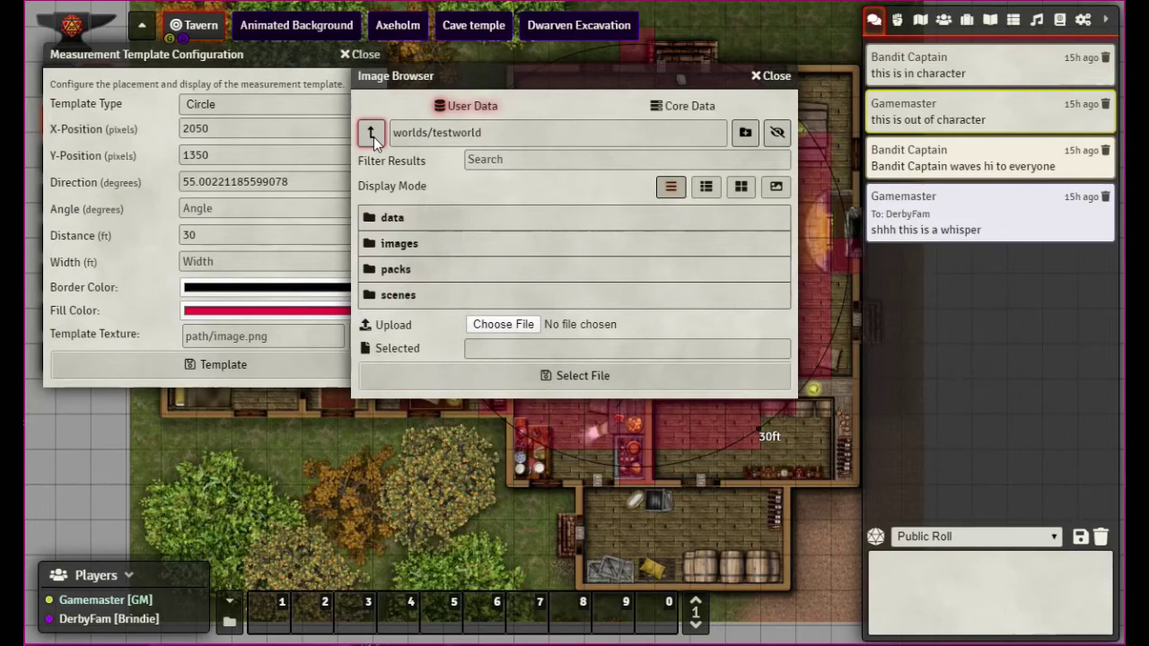
left_click(372, 134)
left_click(371, 134)
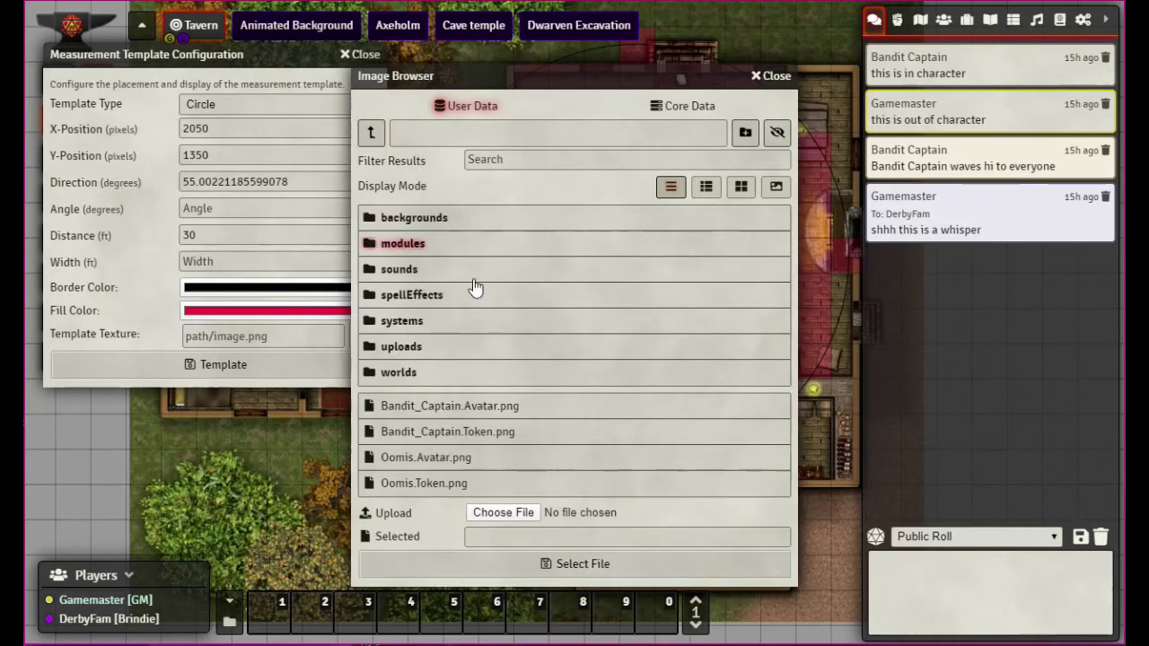
Step: Set the circle template's texture to "FAERIE FIRE 70 pix per square.png" from the spellEffects folder and save the template
left_click(462, 294)
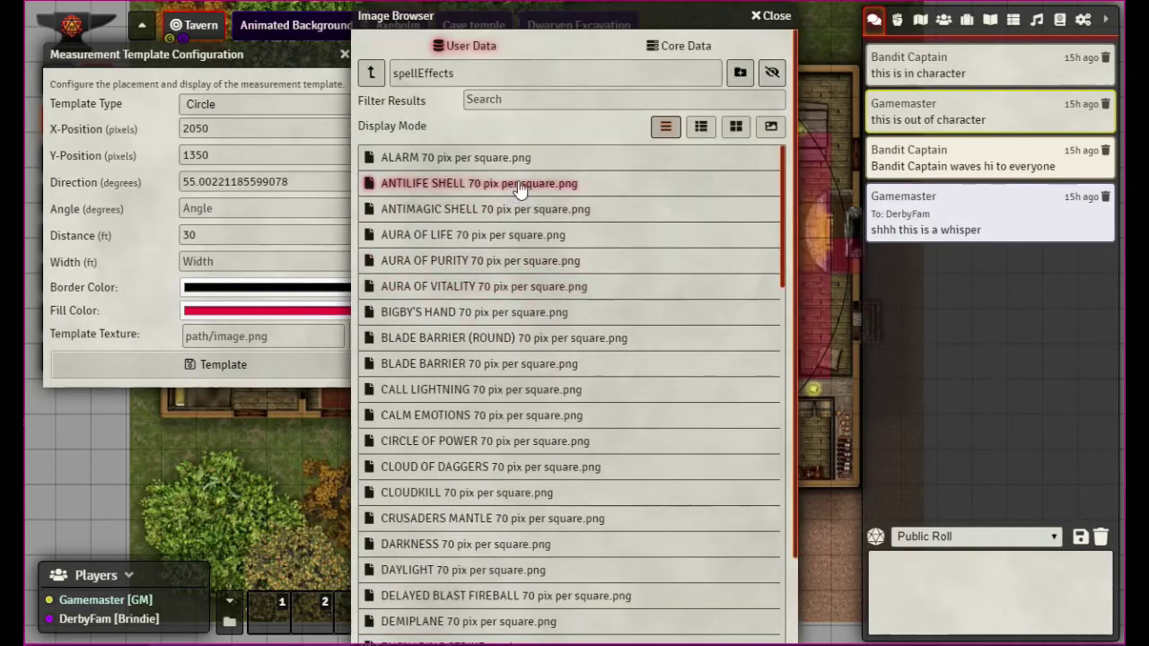
scroll(538, 377, "down", 6)
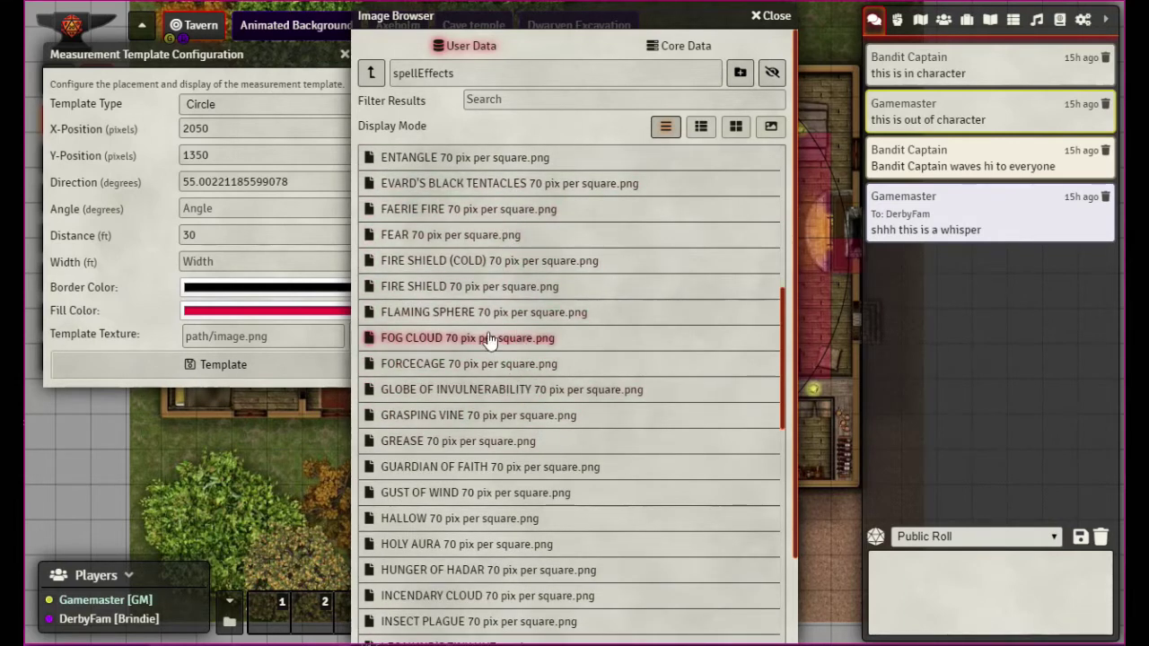
left_click(434, 215)
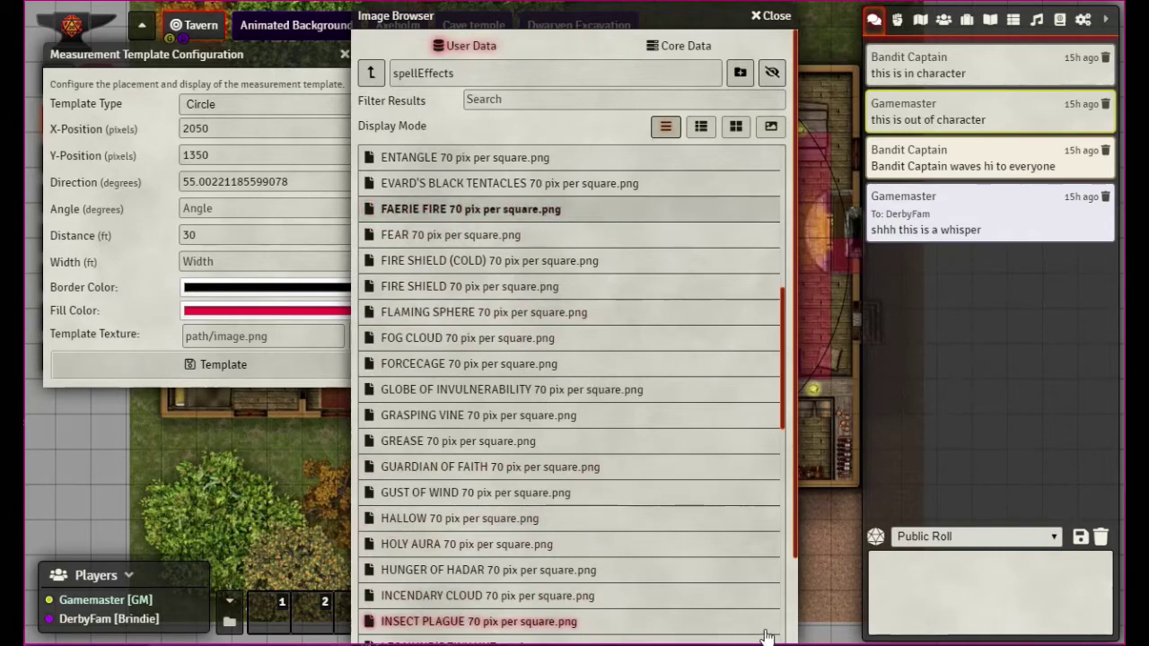
scroll(566, 559, "down", 10)
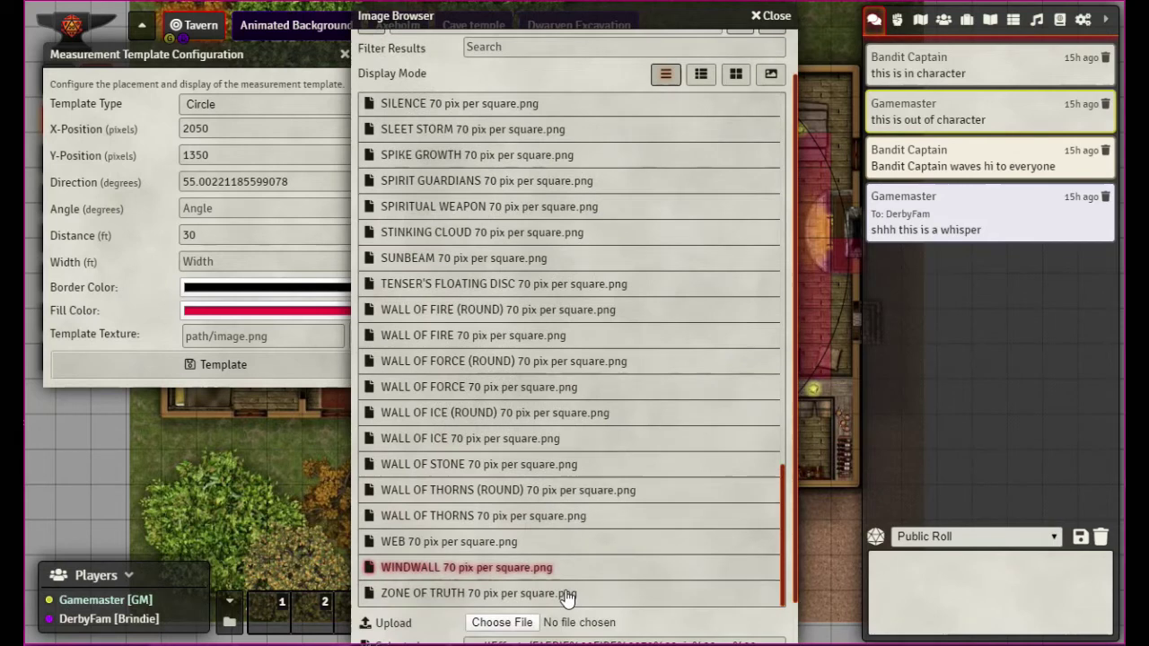
scroll(567, 597, "down", 2)
left_click(571, 622)
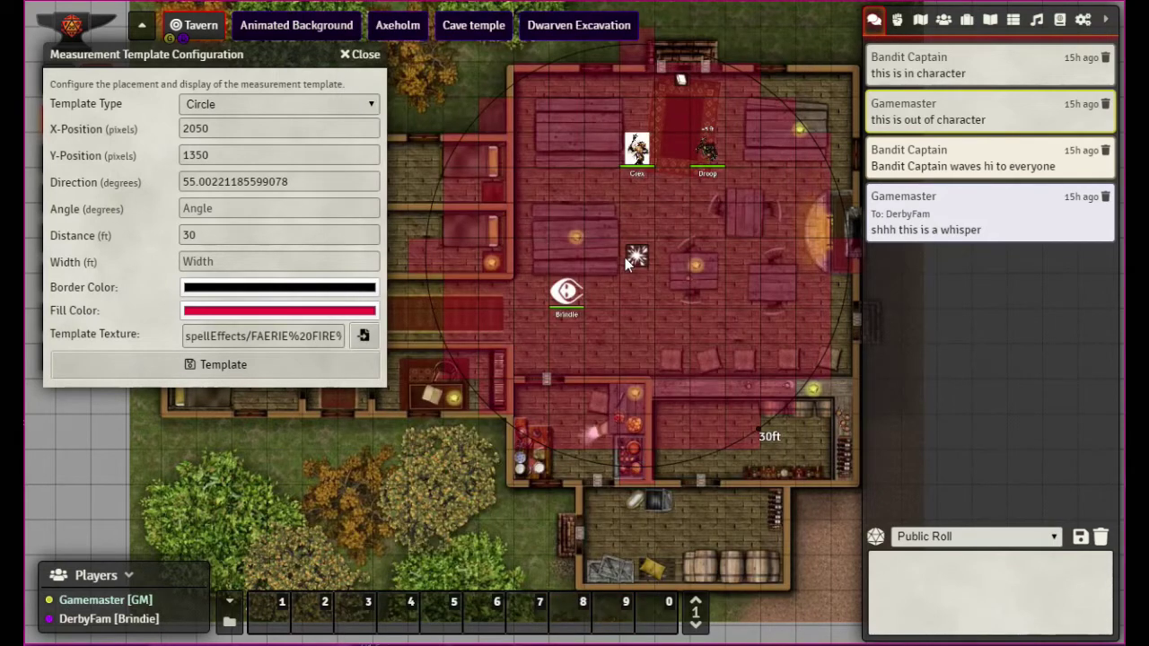
left_click(211, 369)
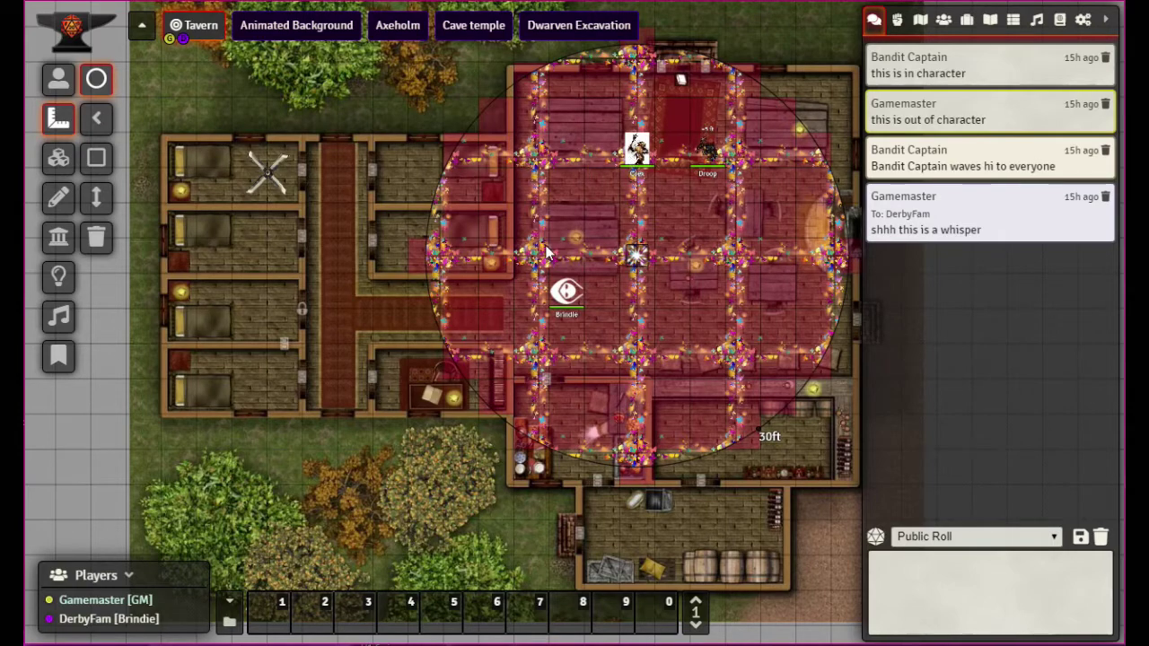
Step: Change the circle template's border color to bright yellow and save the template
double_click(636, 256)
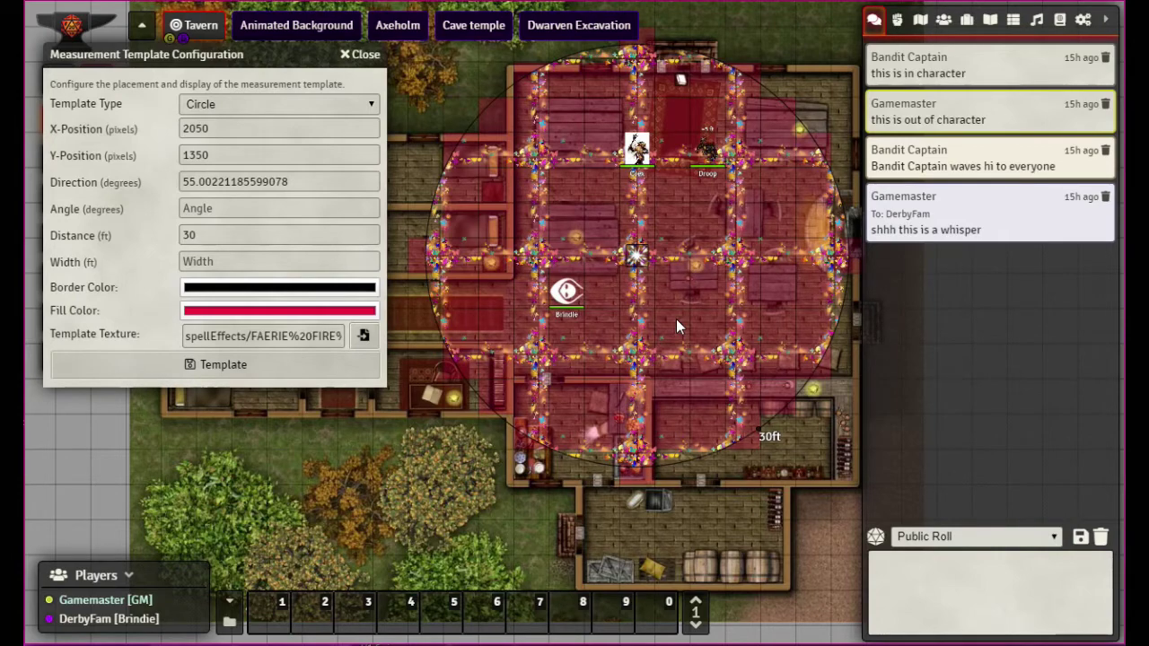
left_click(267, 287)
left_click_drag(297, 57, 253, 38)
mouse_move(396, 116)
left_mouse_down()
mouse_move(398, 87)
mouse_move(407, 108)
mouse_move(410, 98)
left_mouse_up()
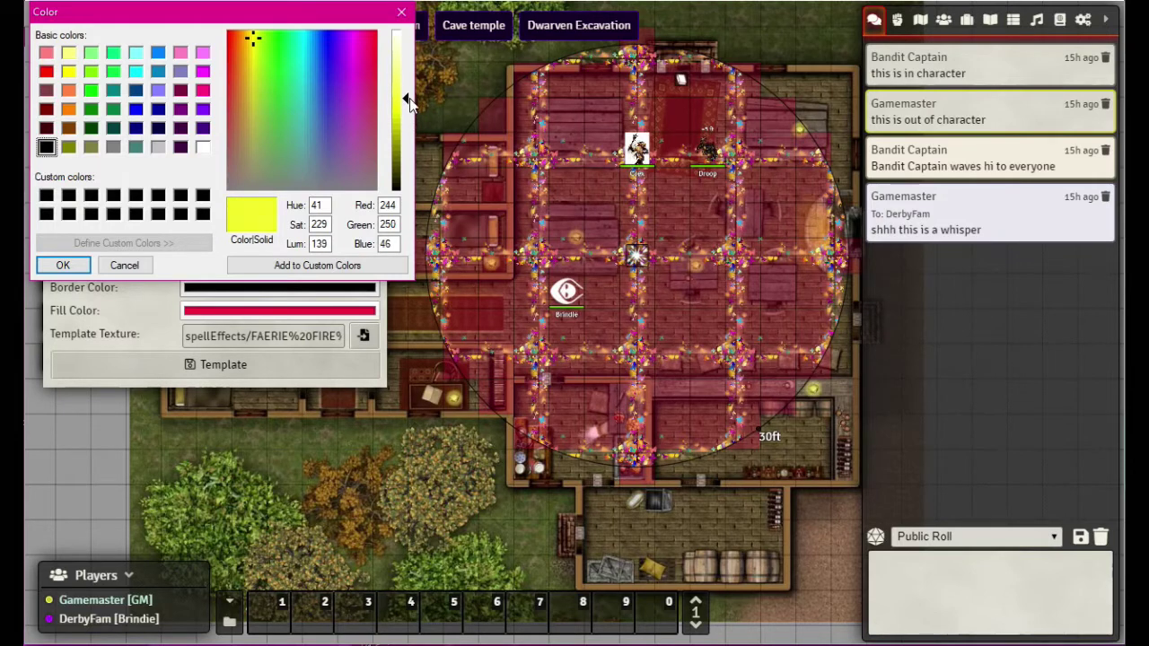
left_click(256, 37)
left_click_drag(256, 38, 255, 34)
left_click(60, 267)
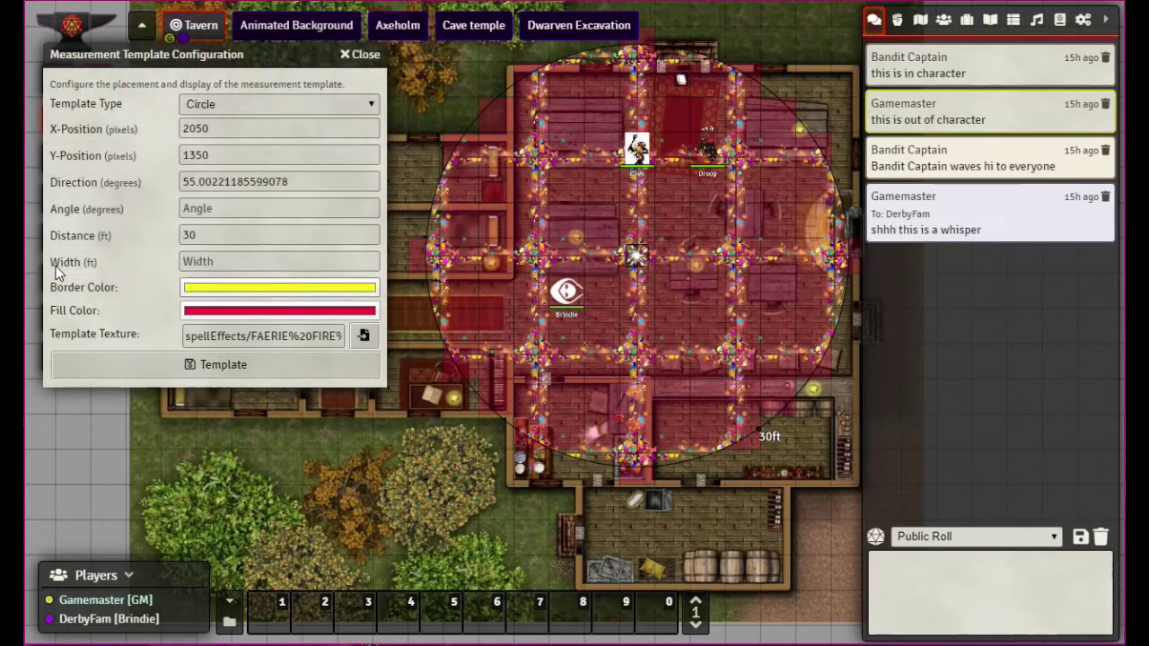
left_click(216, 366)
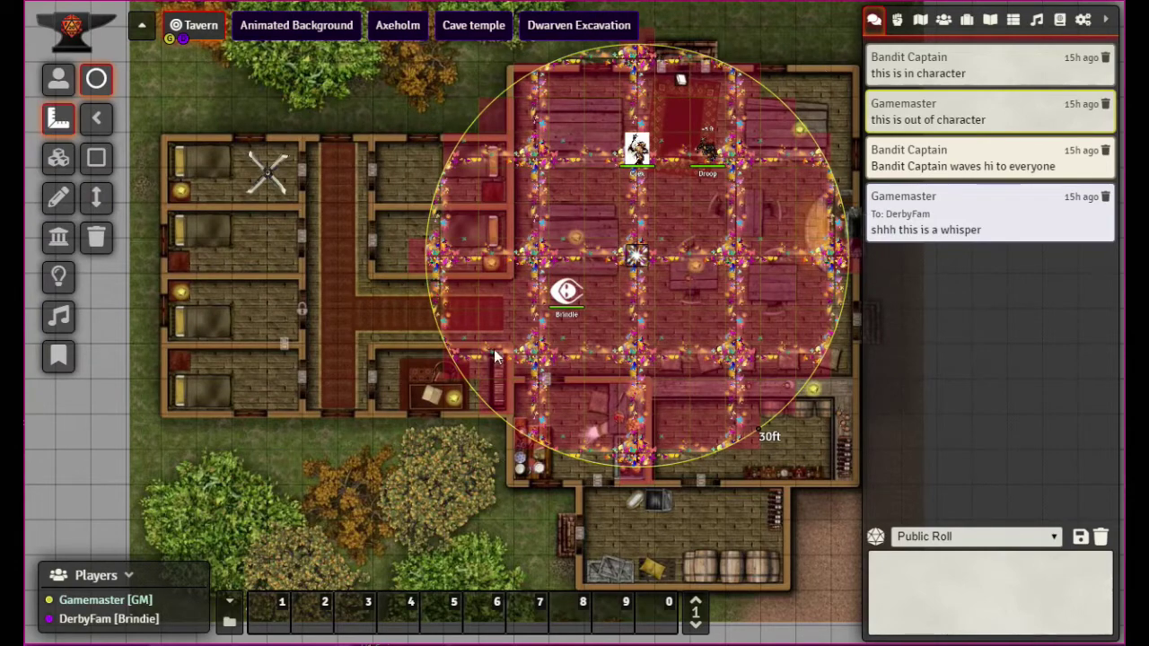
Step: Reopen the circle template's configuration and review the available template types, keeping Circle
double_click(642, 254)
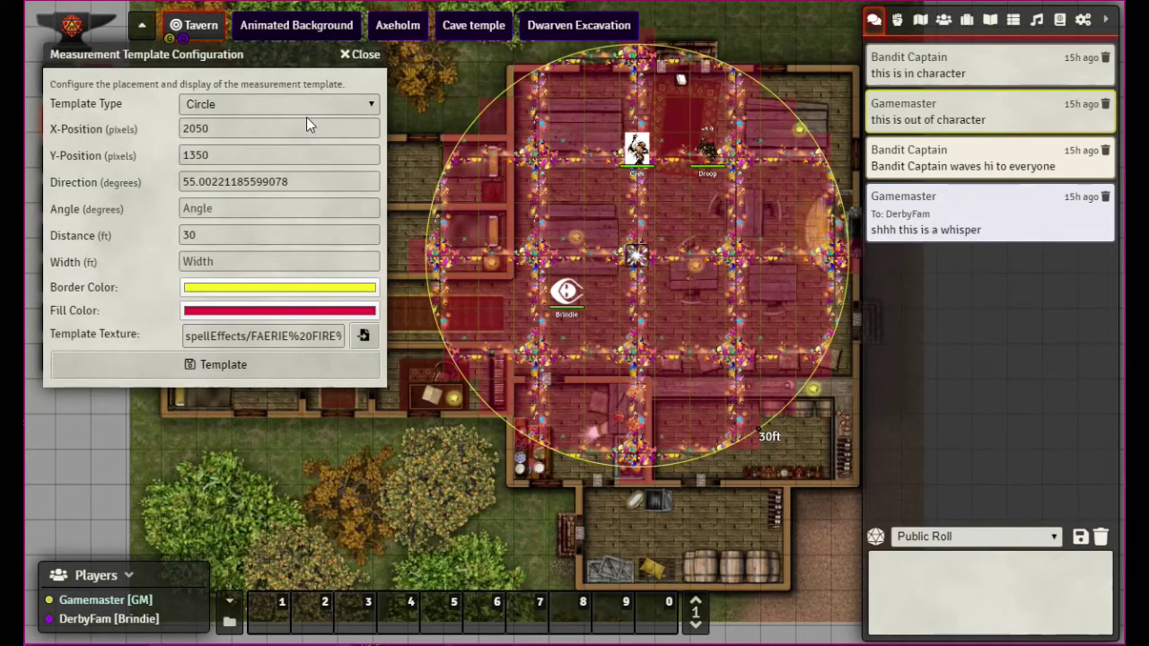
left_click_drag(266, 59, 434, 76)
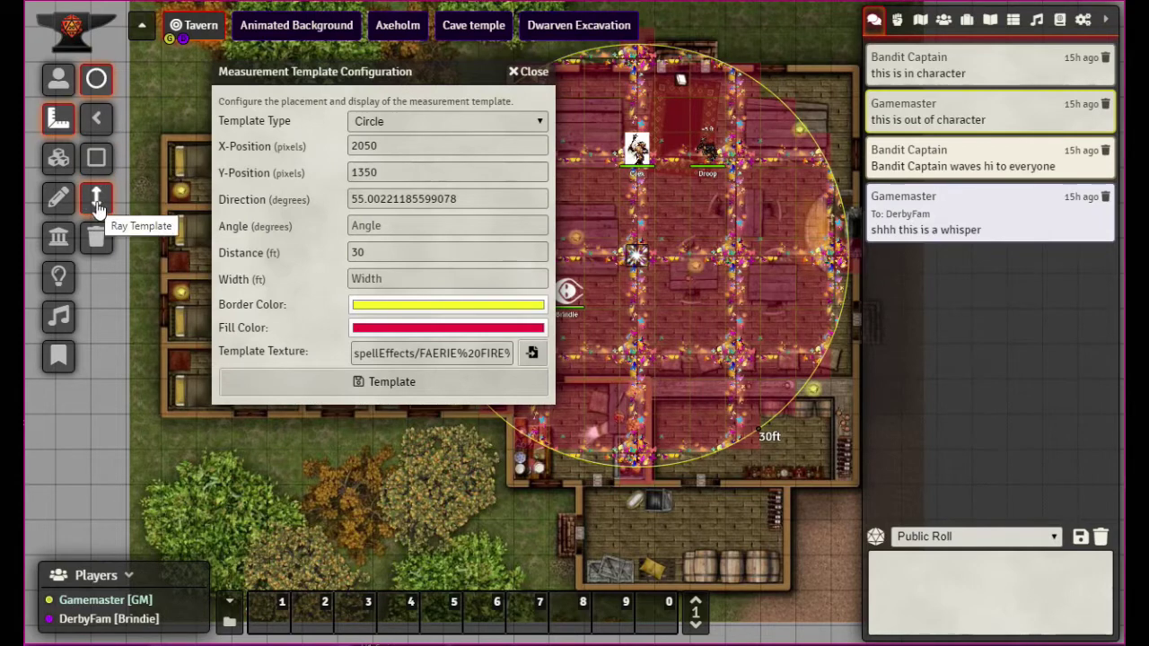
left_click(517, 127)
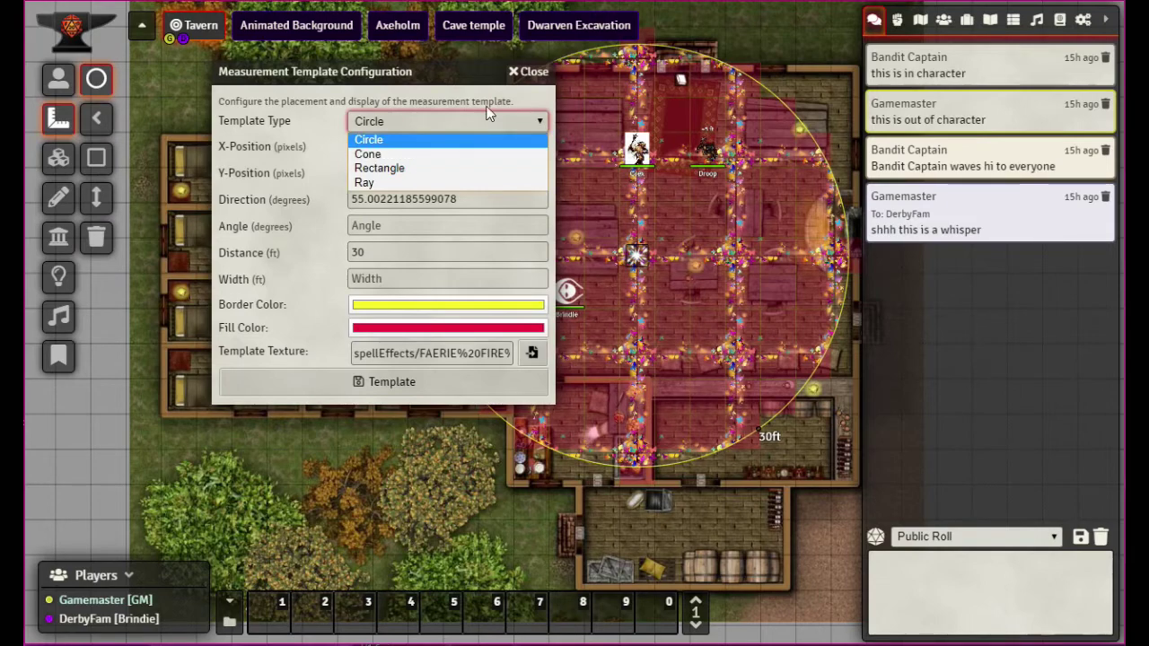
left_click(477, 109)
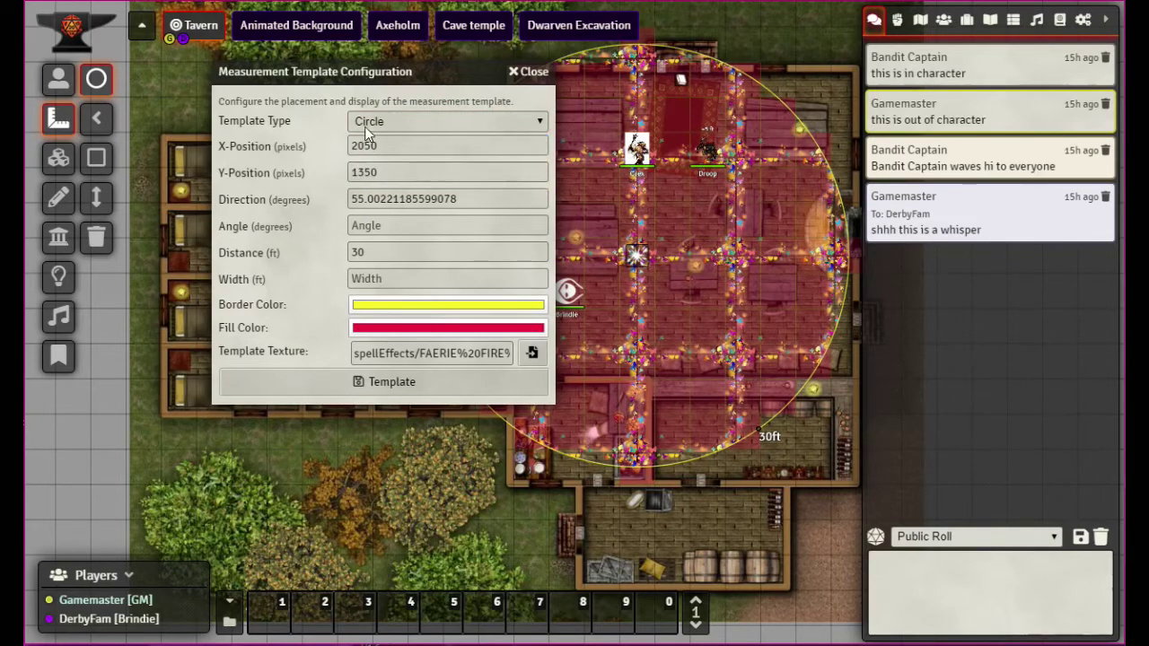
left_click_drag(396, 70, 255, 21)
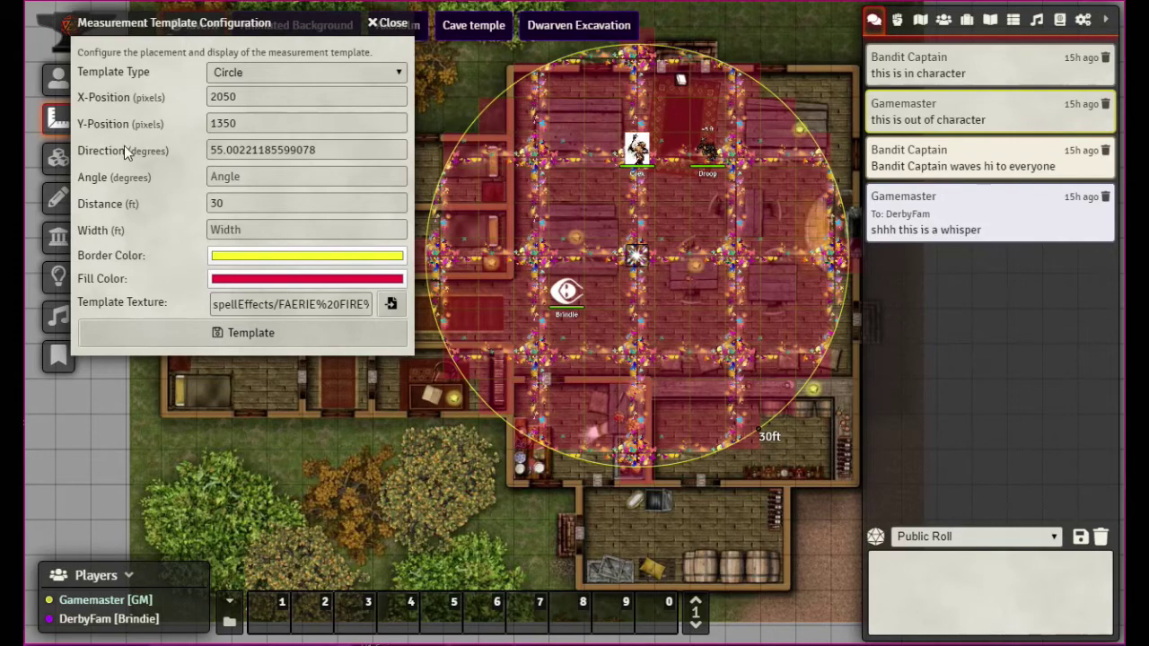
Step: Set the circle template's width to 20 ft and save the template
left_click(296, 179)
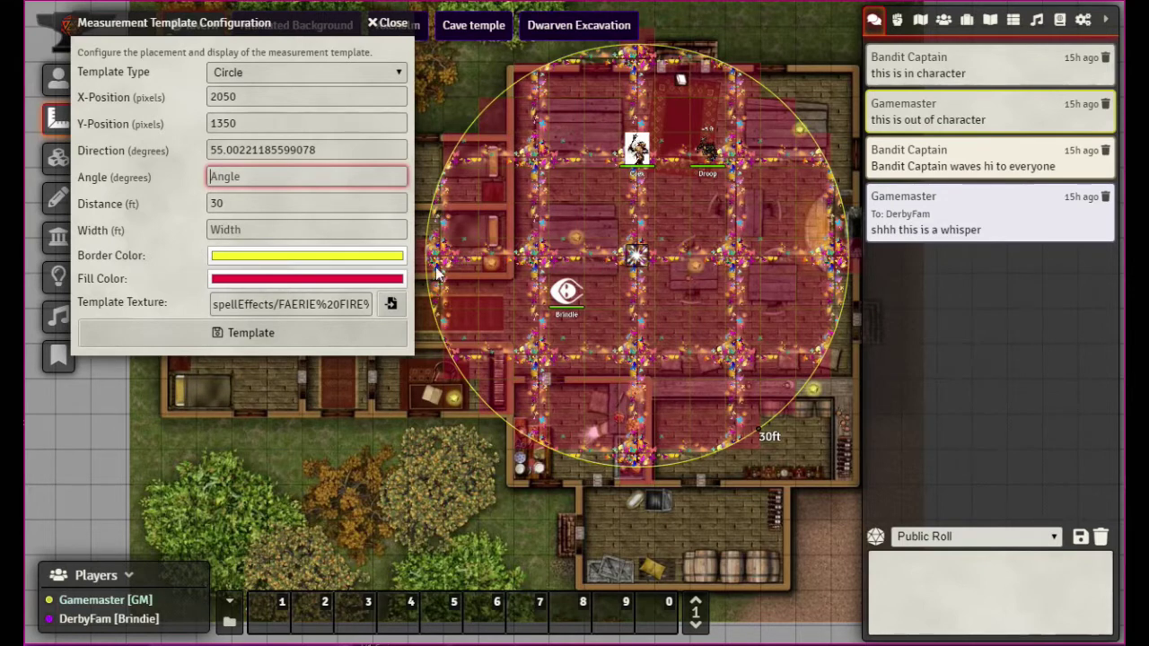
left_click(269, 229)
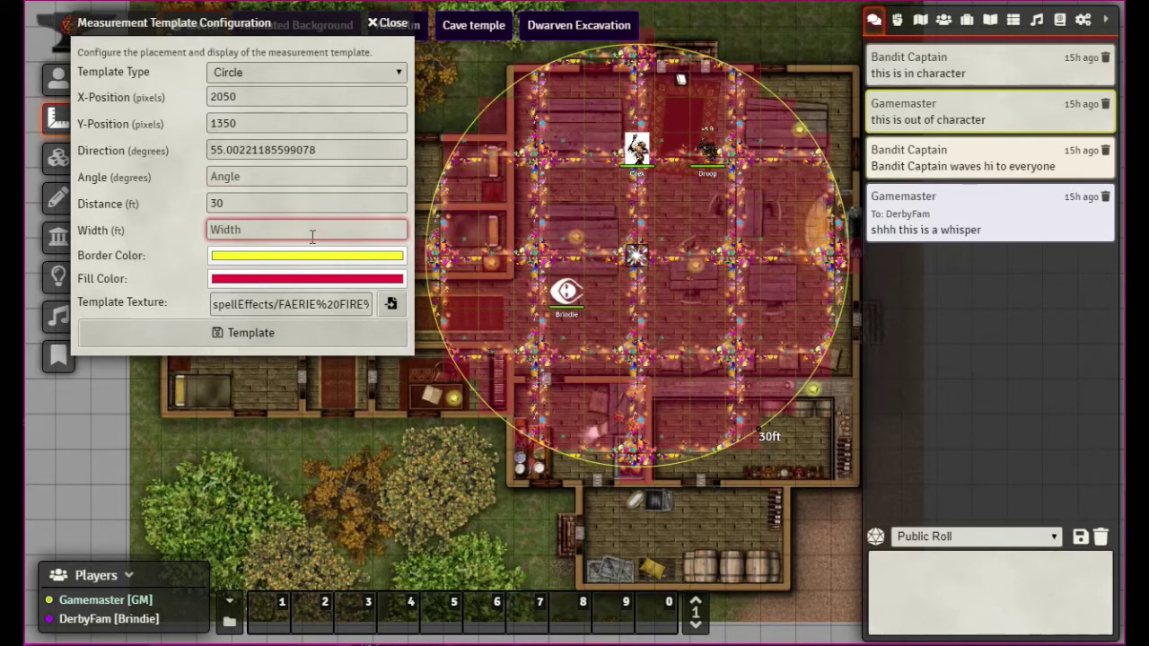
type("20")
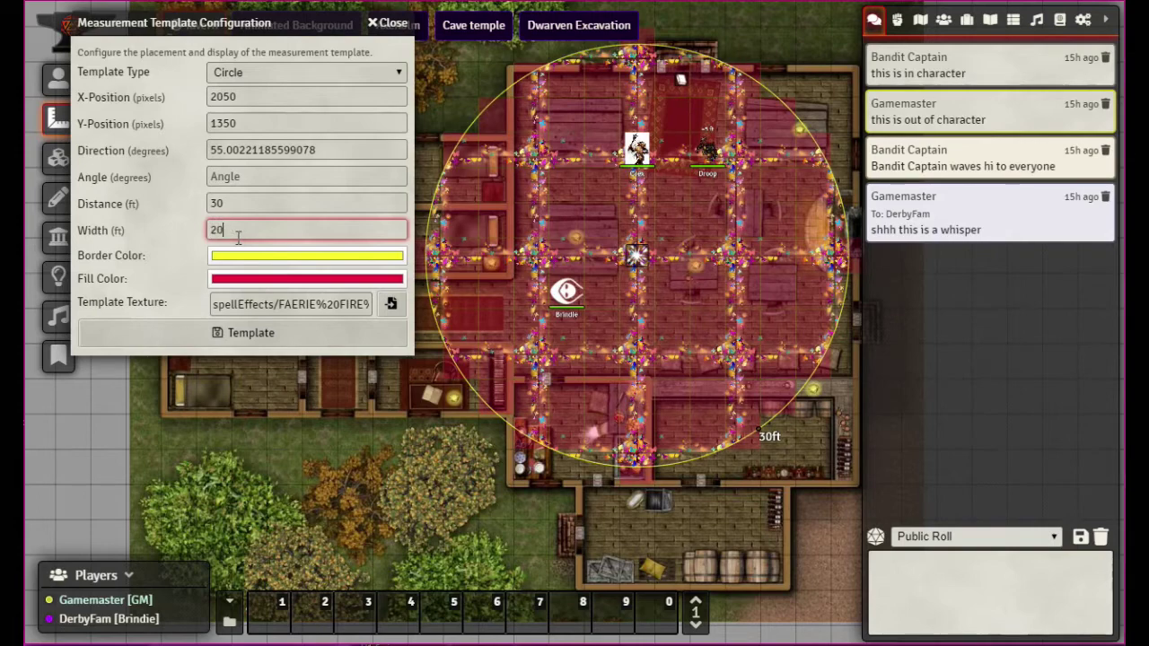
left_click(249, 332)
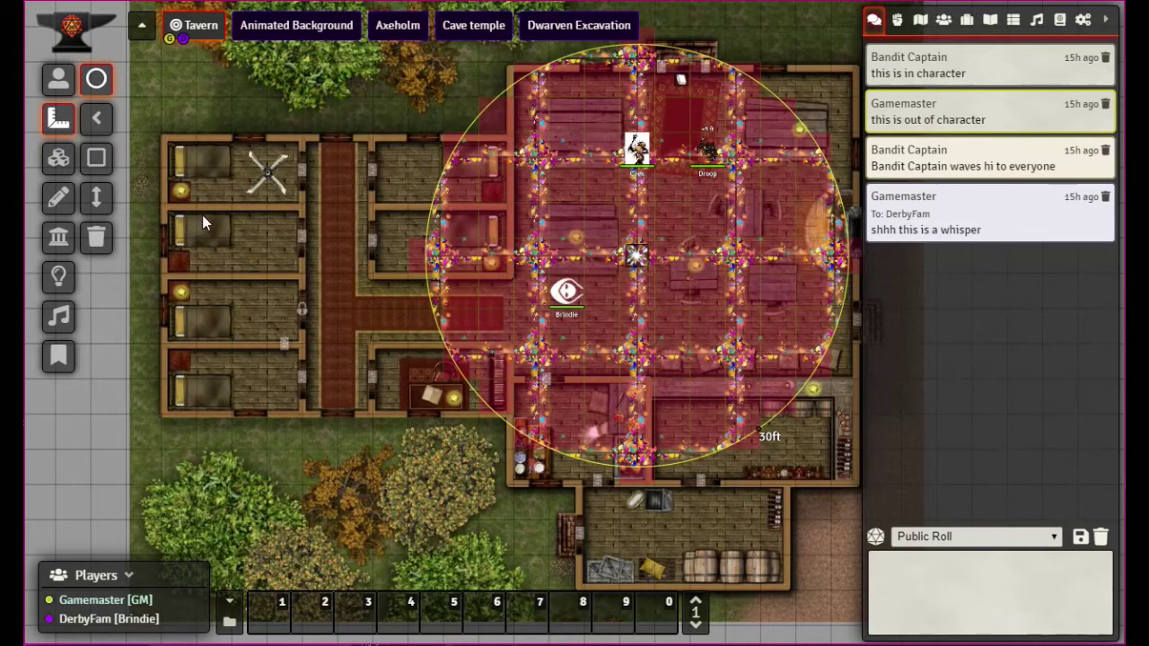
Step: Change the circle template's type to Cone, save it, and move its origin to the east wall of the northwest bedroom
double_click(639, 260)
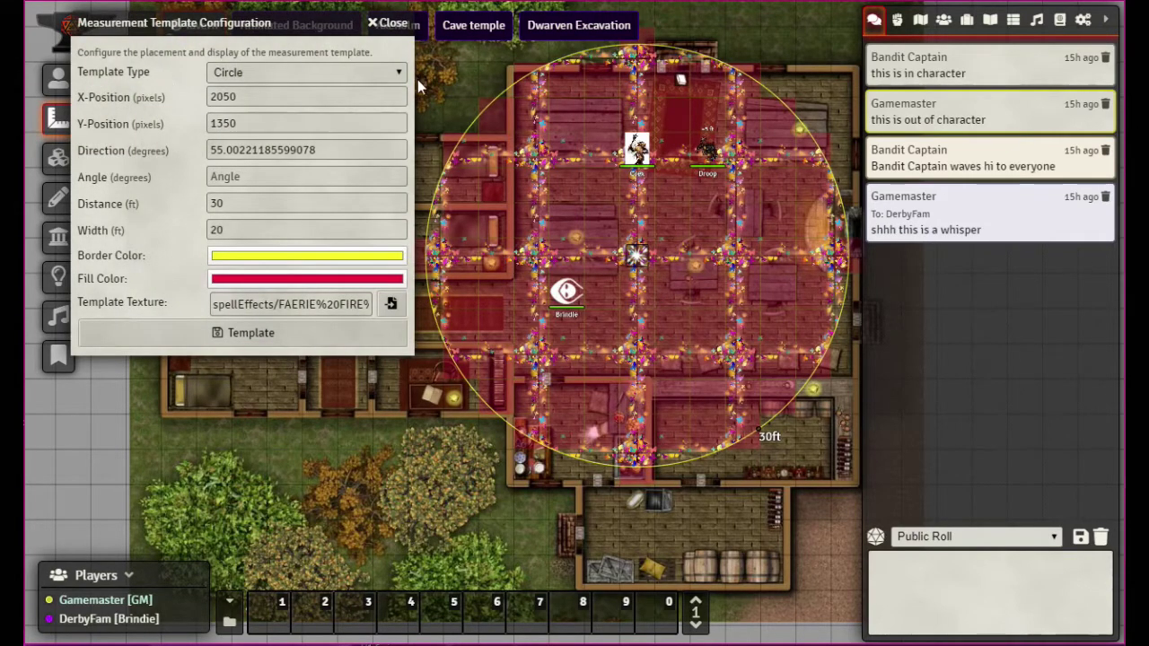
left_click(392, 74)
left_click(279, 107)
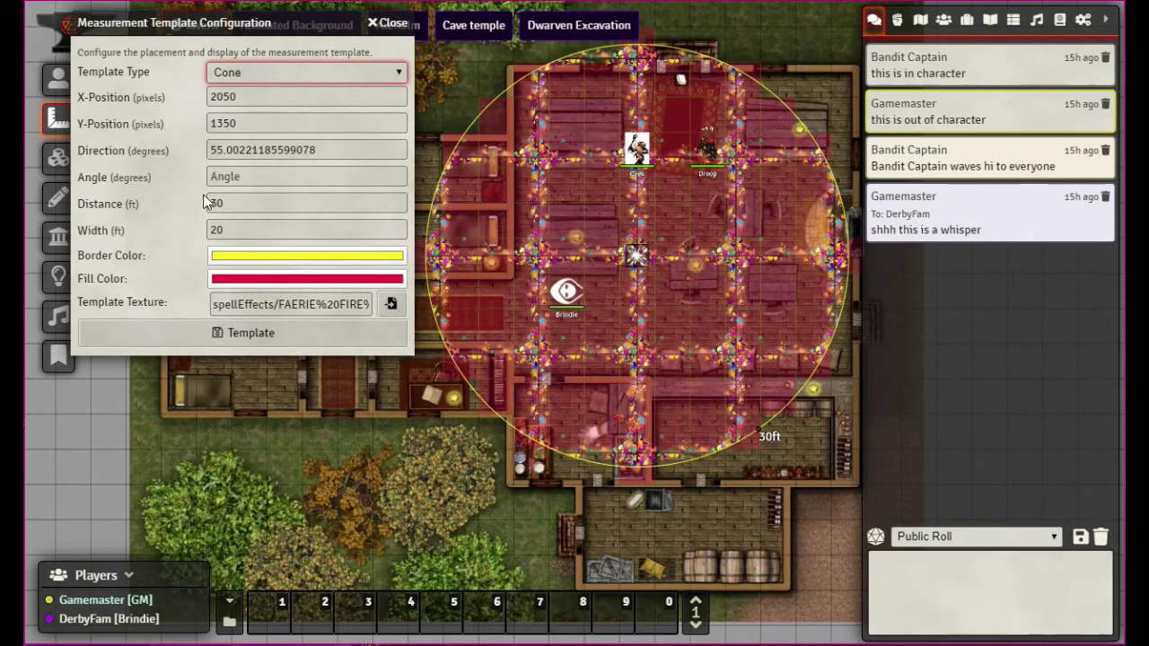
left_click(262, 178)
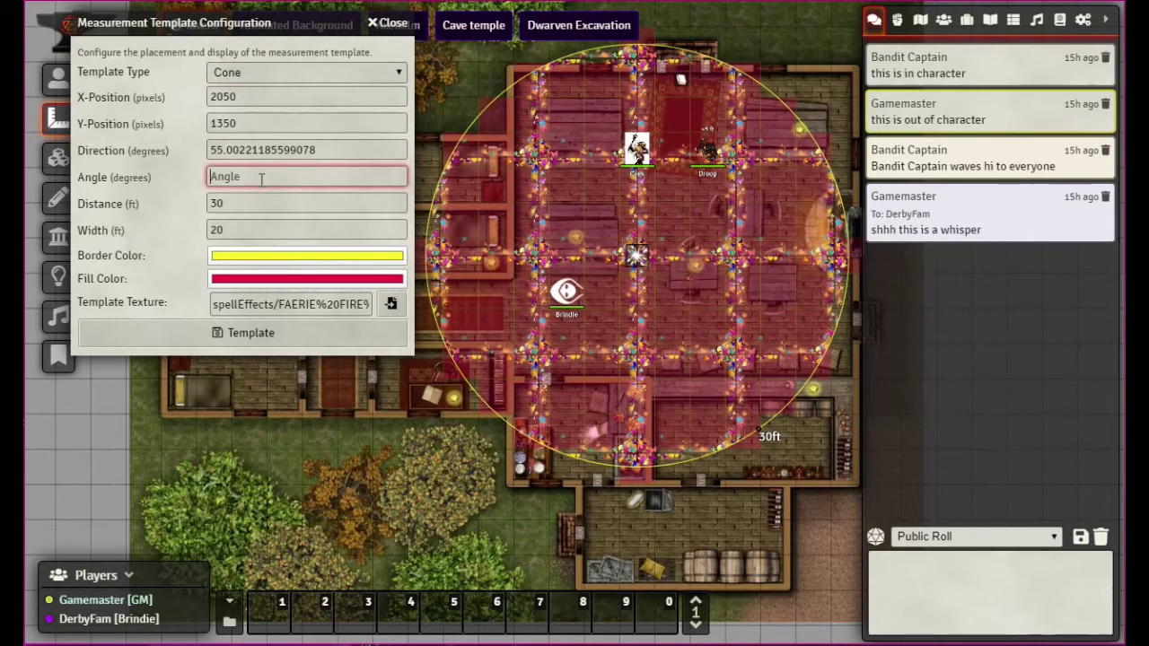
left_click(255, 333)
left_click_drag(636, 257, 303, 152)
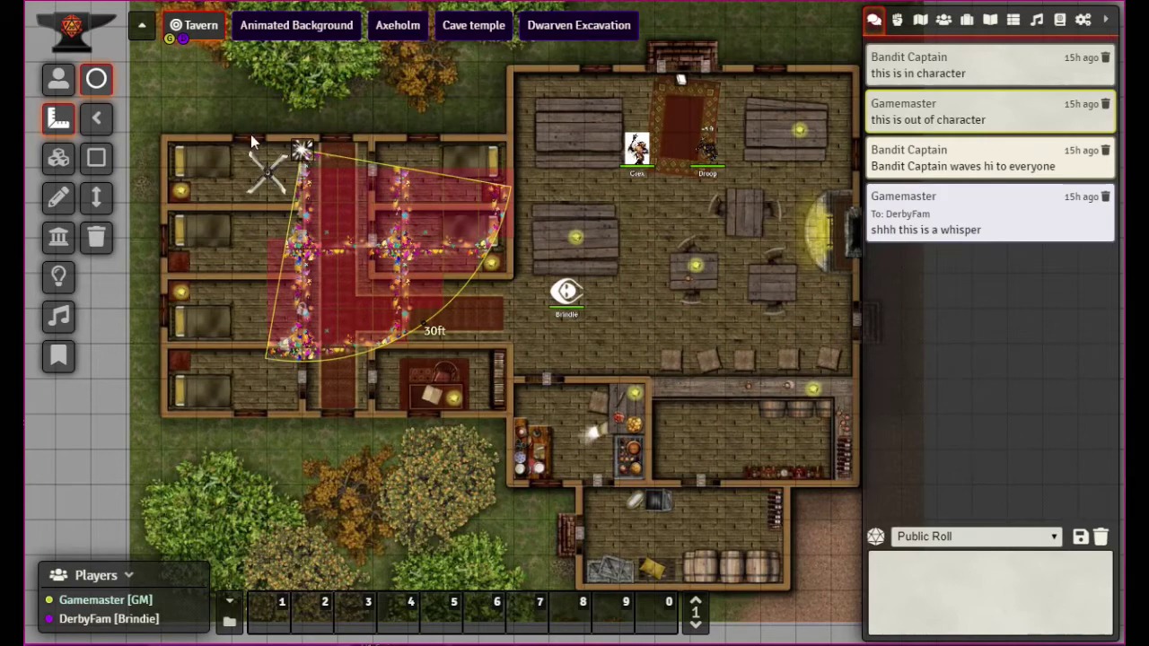
Step: Set the cone template's angle to 45 degrees and save the template
double_click(301, 151)
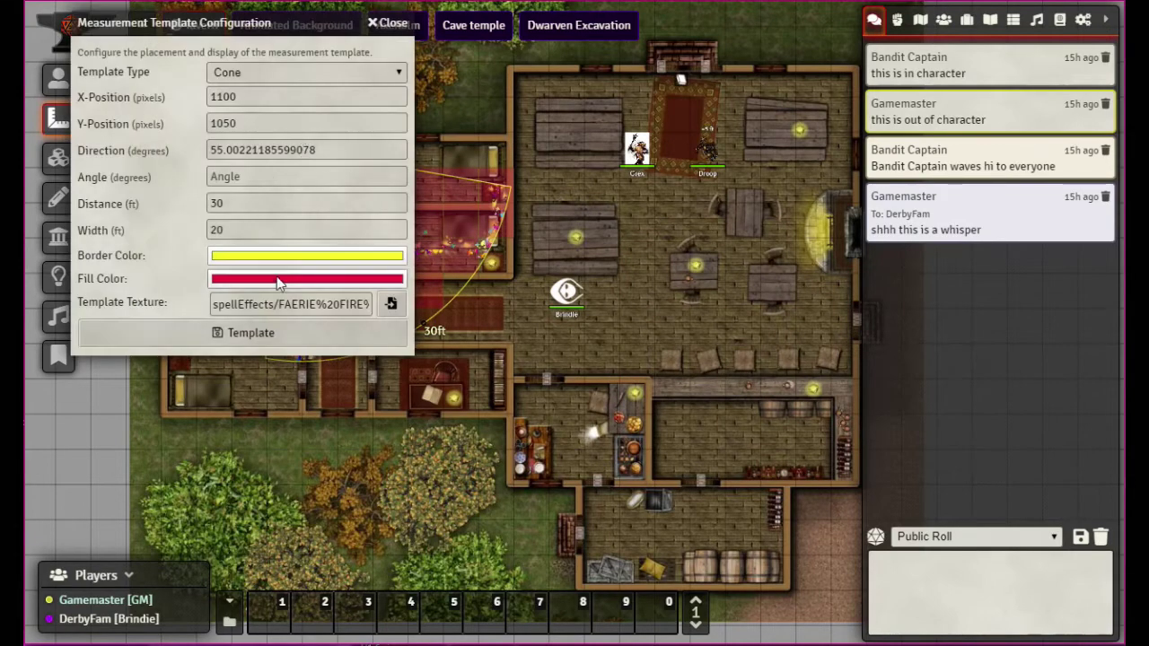
left_click(253, 177)
type("45")
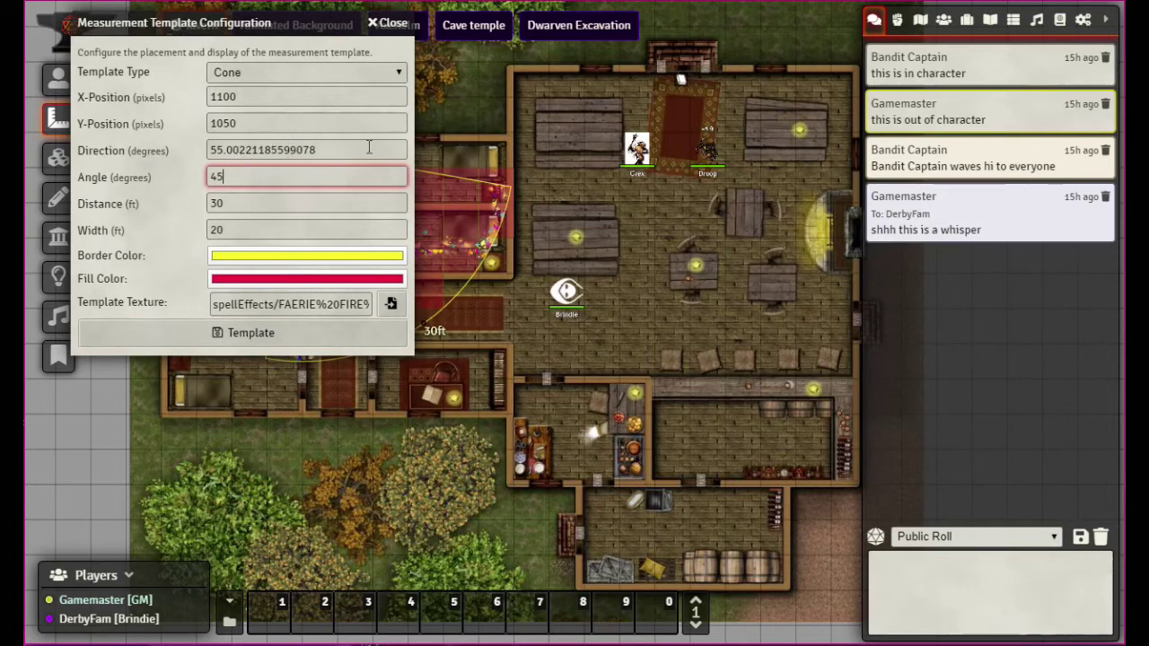
left_click(250, 333)
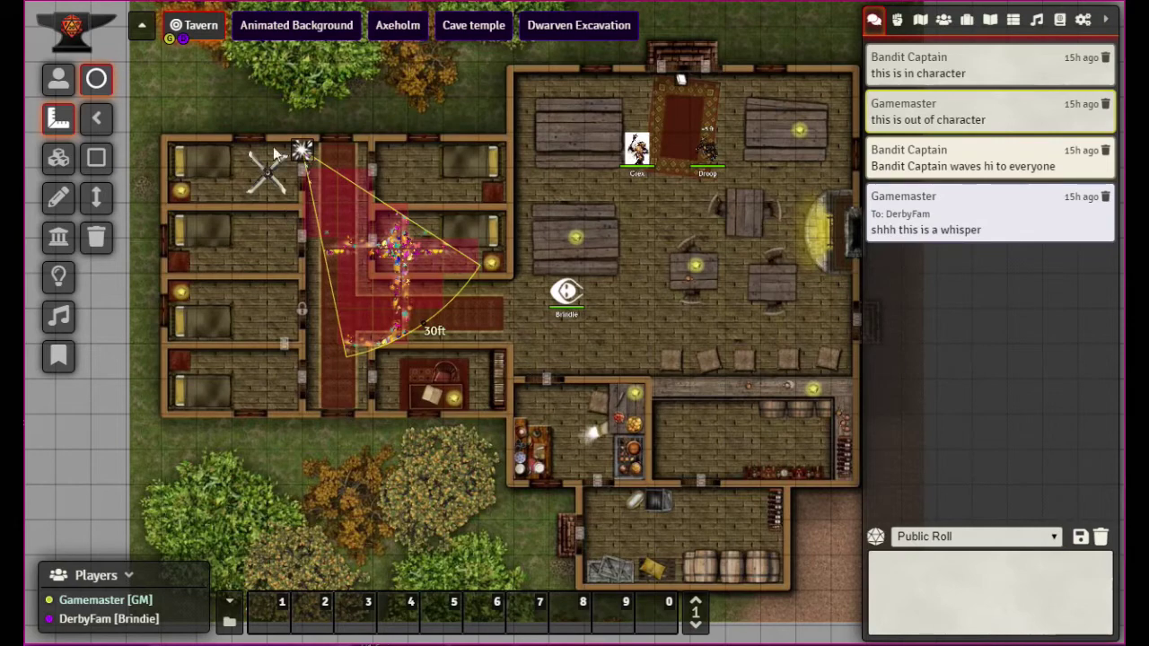
Step: Place a cone template about 33.9 ft long across the main hall, and open its configuration for review without changing anything
left_click(96, 117)
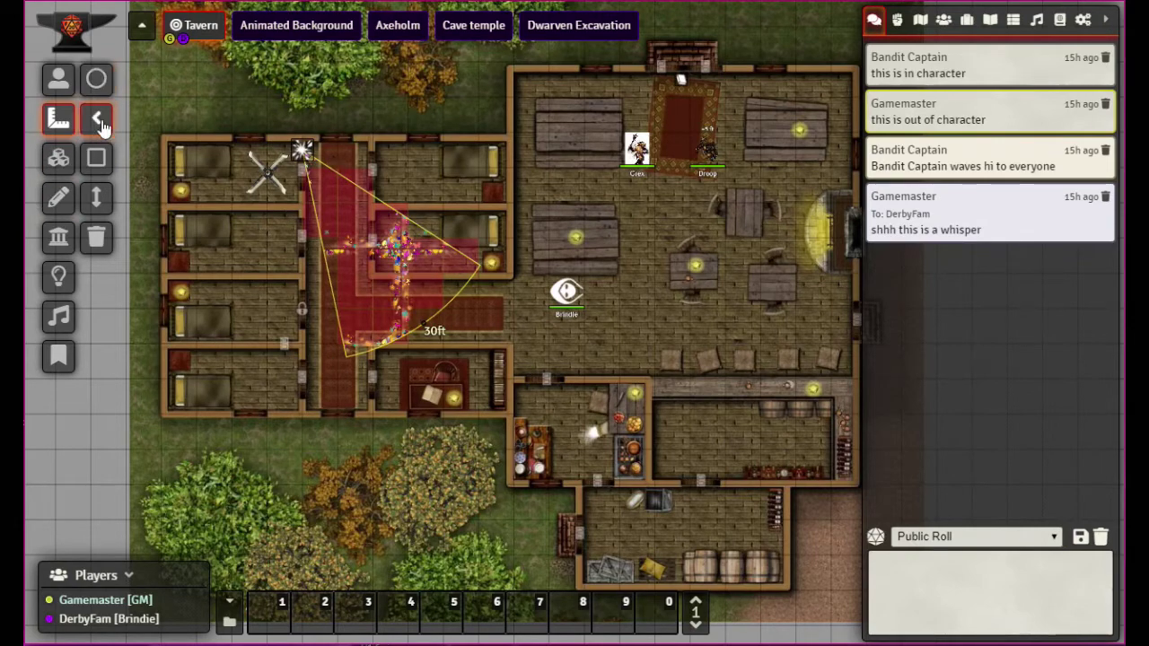
left_click_drag(549, 204, 749, 333)
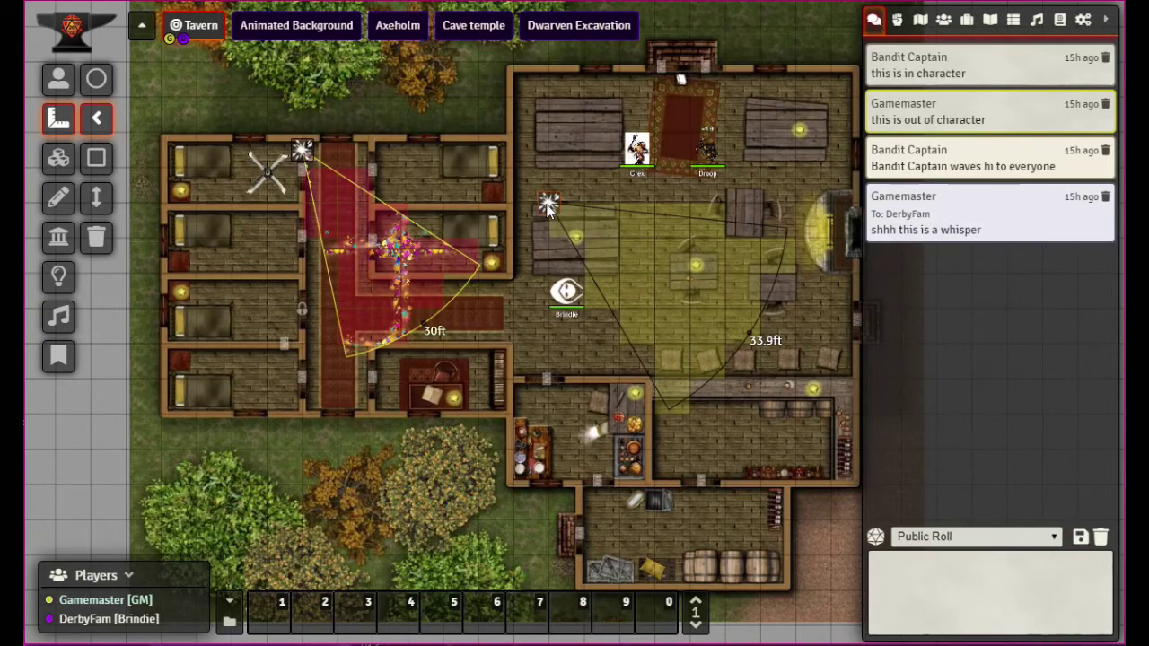
double_click(552, 207)
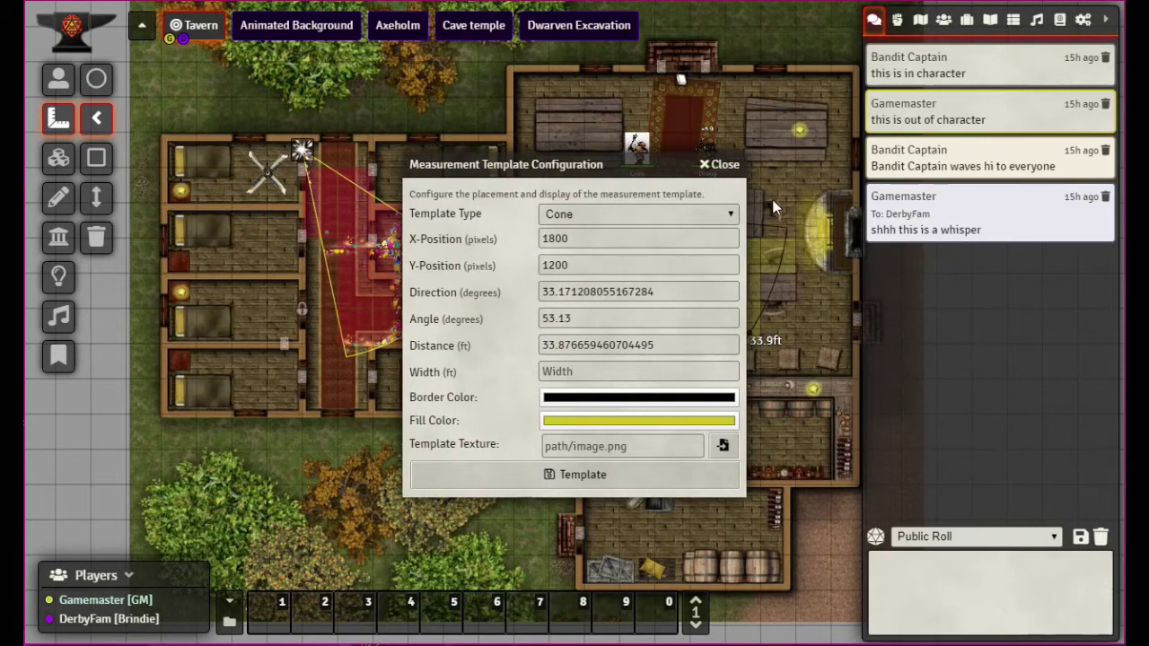
left_click(734, 175)
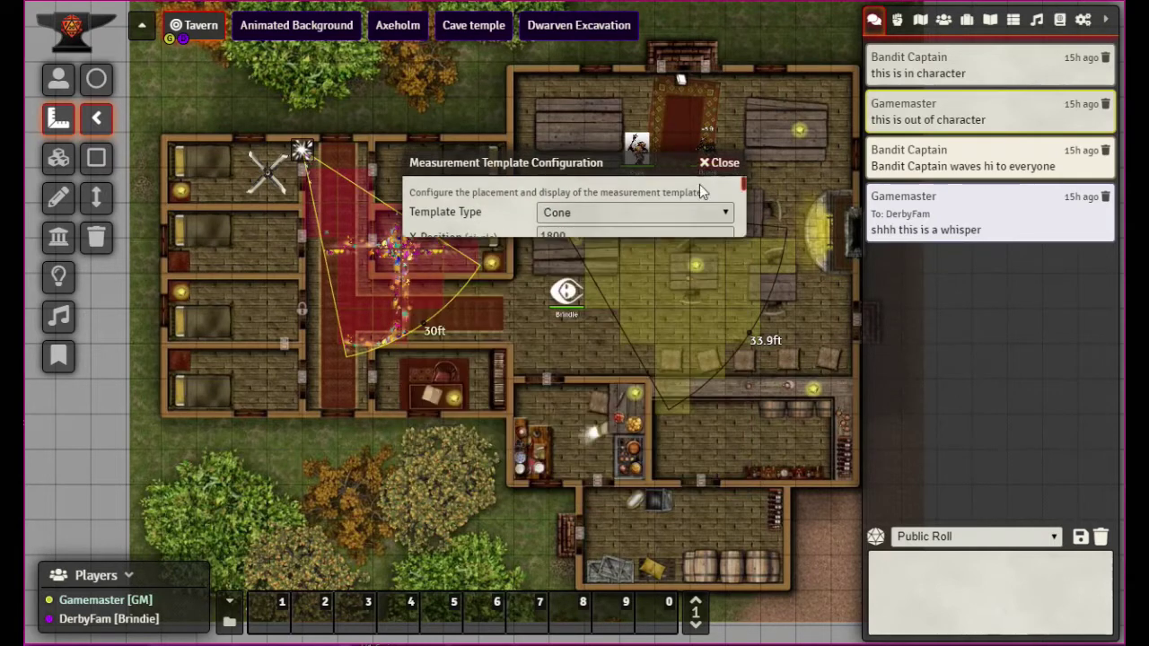
Step: Review the configuration of the textured cone by the northwest bedroom, and delete the plain yellow cone from the main hall
double_click(304, 154)
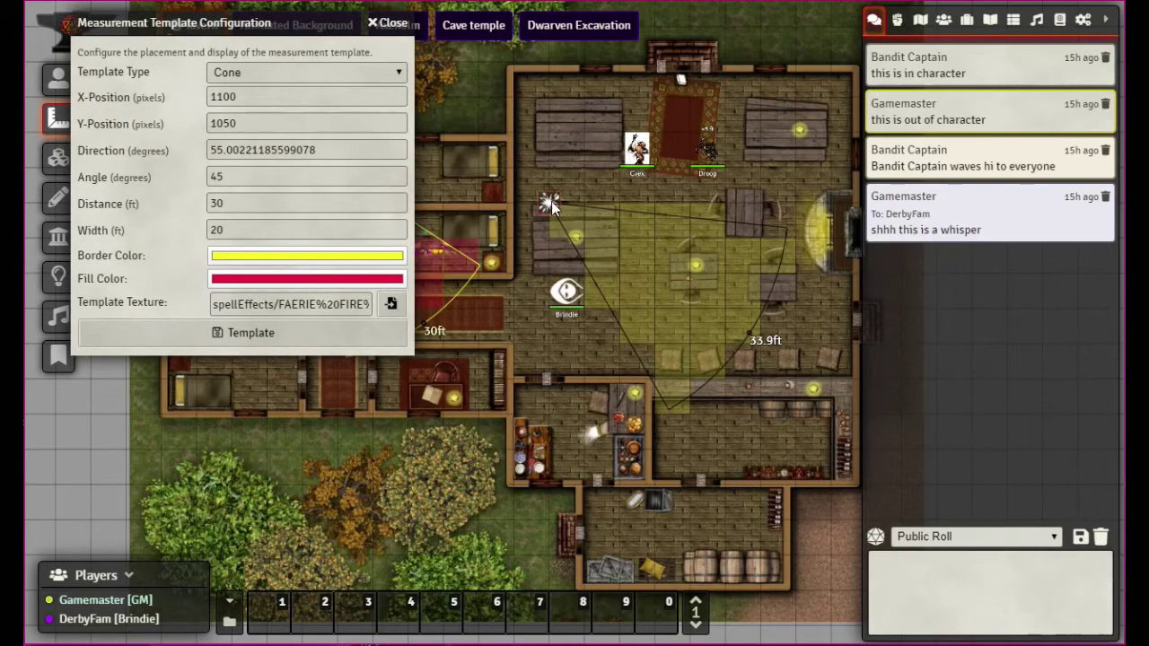
key("Delete")
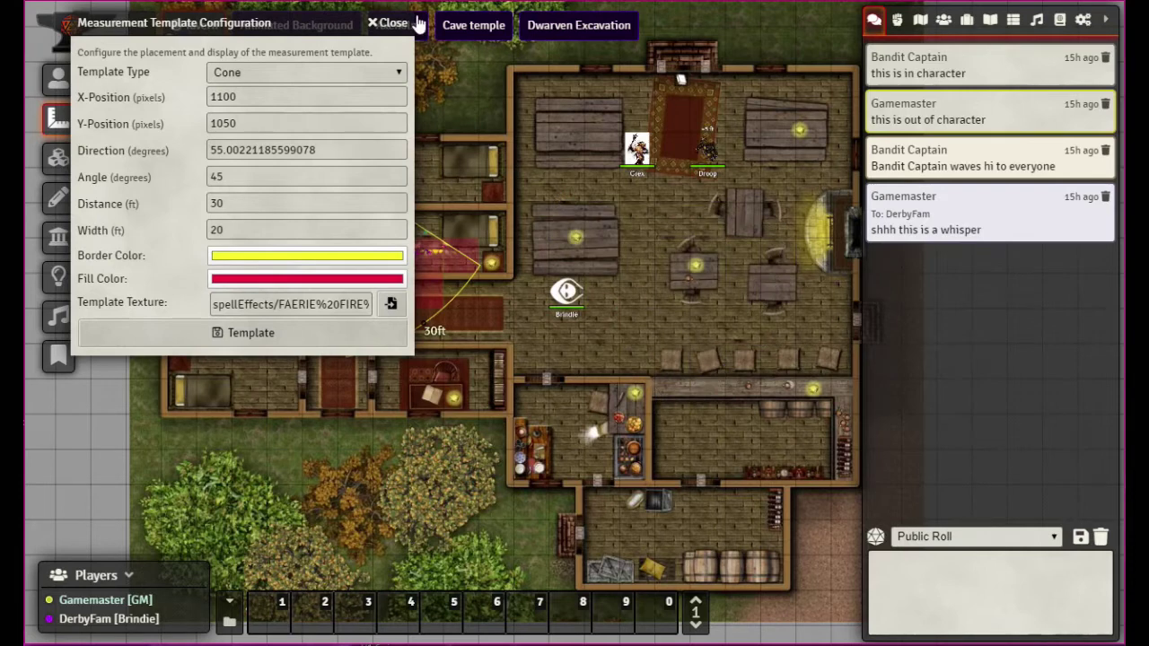
left_click(391, 25)
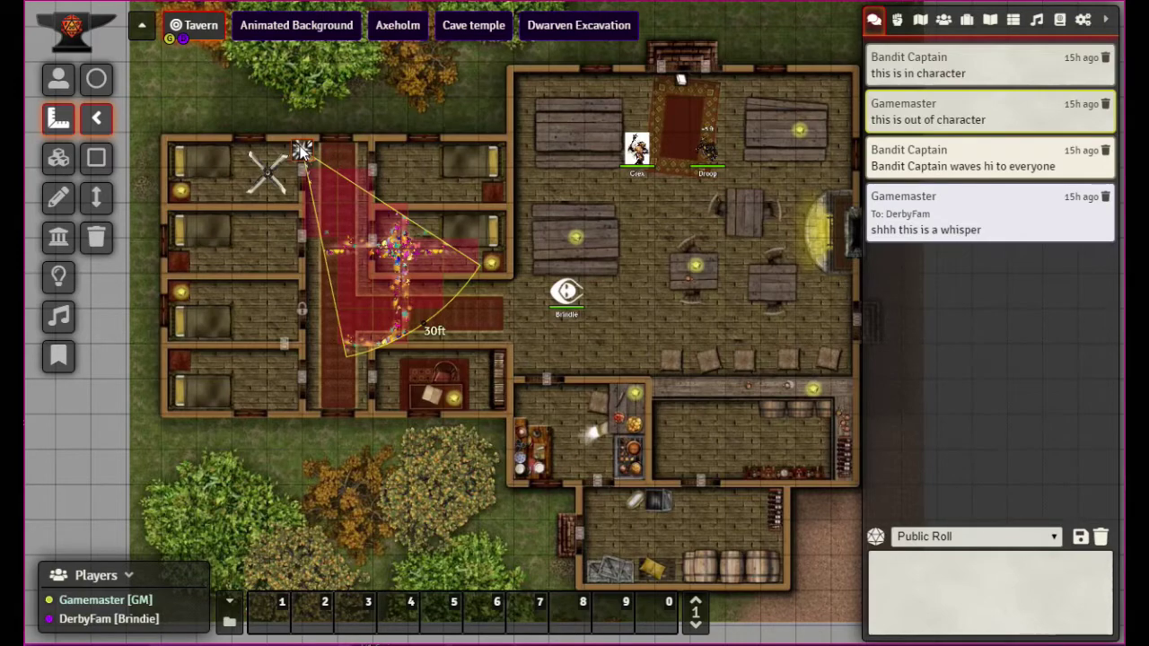
Step: Move the textured cone template's origin onto the Brindie token, and delete that template
left_click_drag(302, 151, 579, 300)
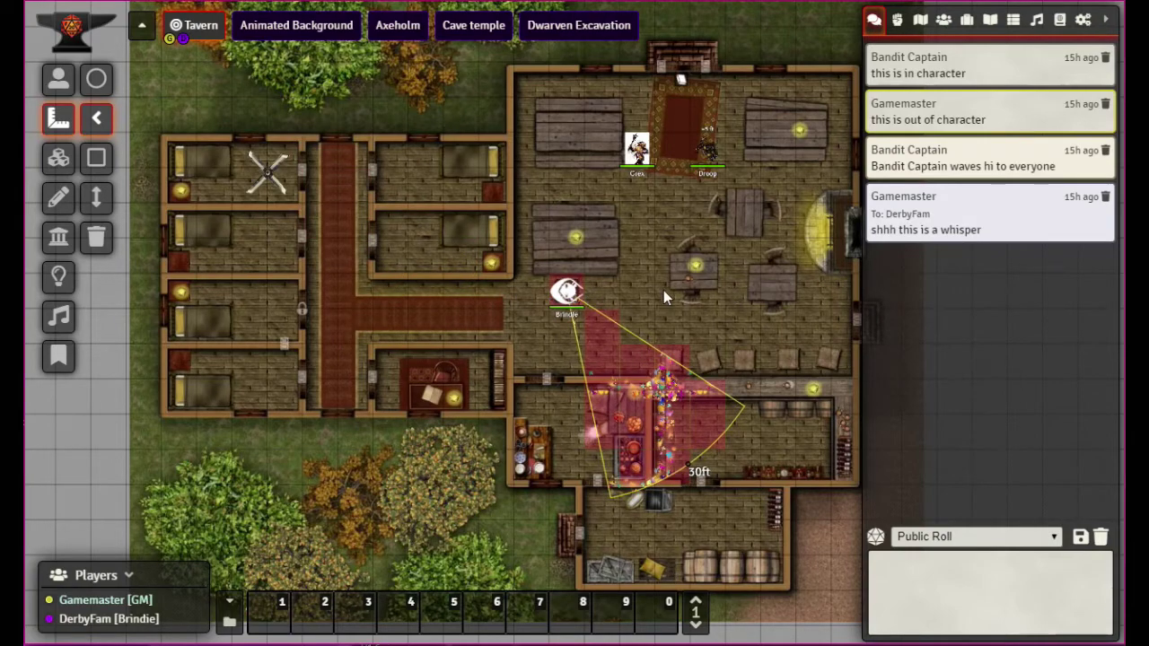
double_click(566, 298)
left_click(388, 22)
key("Delete")
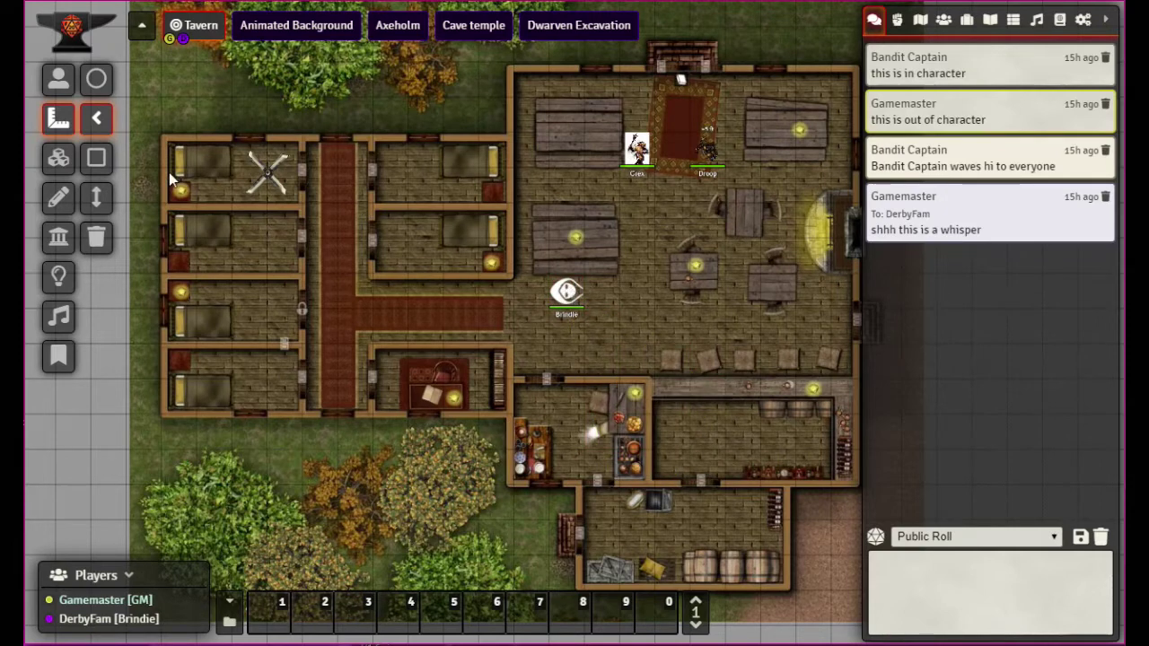
Step: Draw a ray template about 51 ft long from the hallway east into the main hall, and shift it slightly north
left_click(97, 200)
left_click_drag(352, 272, 714, 271)
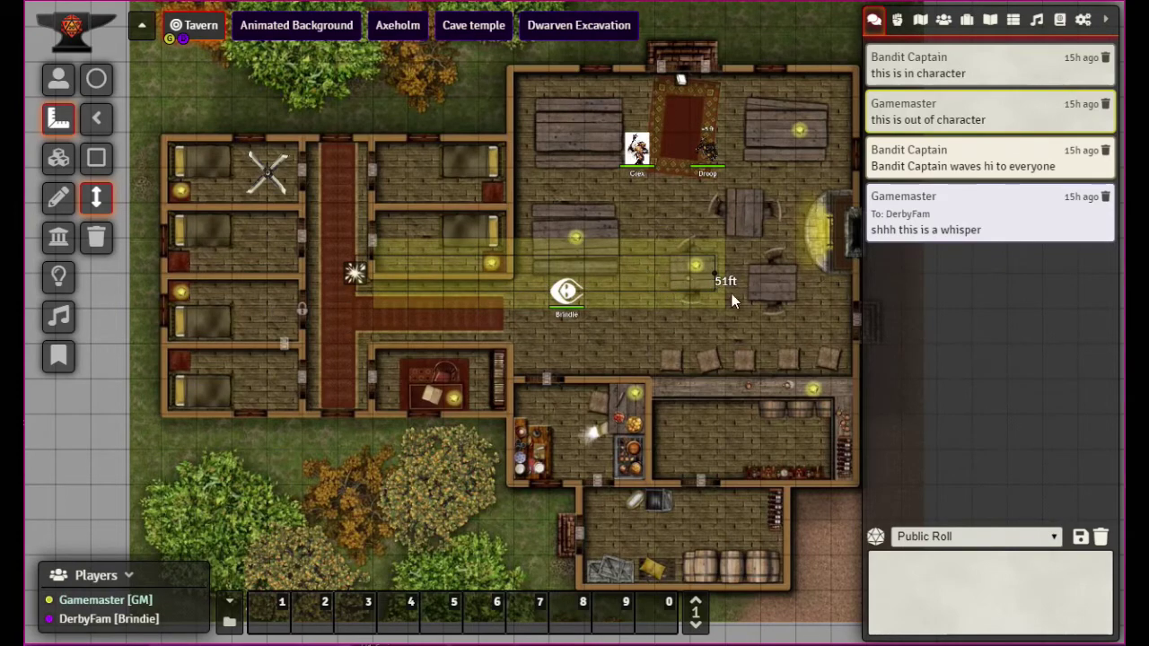
left_click_drag(353, 267, 347, 246)
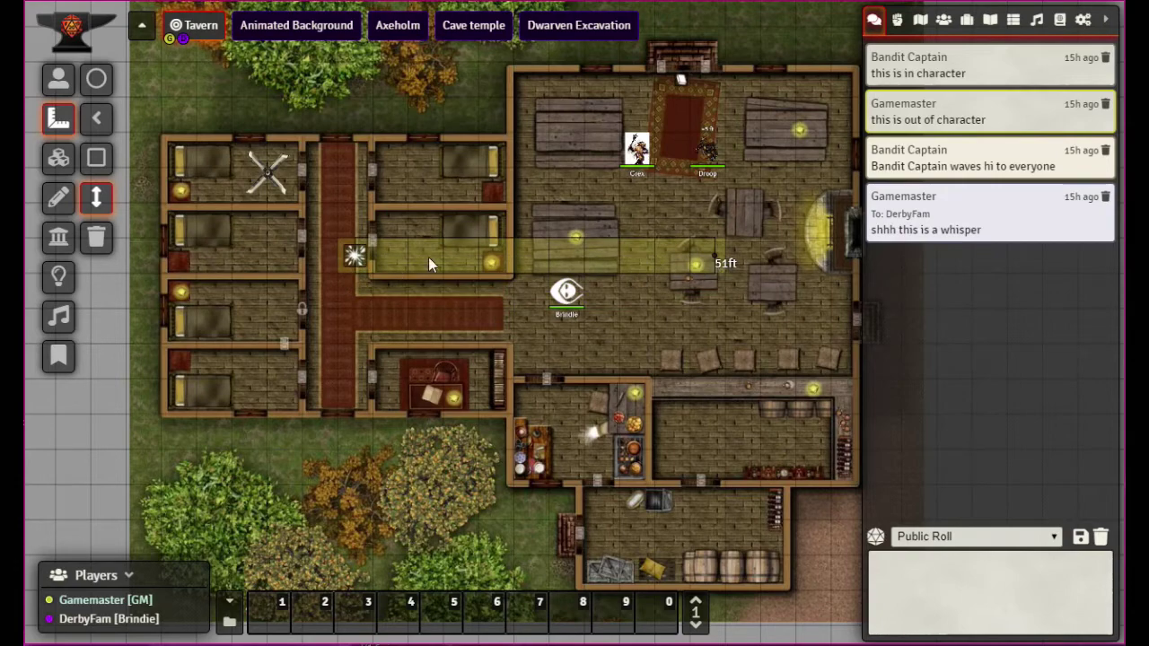
Step: Set the ray template's width to 10 ft, save it, and reopen its configuration to check the settings
double_click(351, 256)
double_click(576, 372)
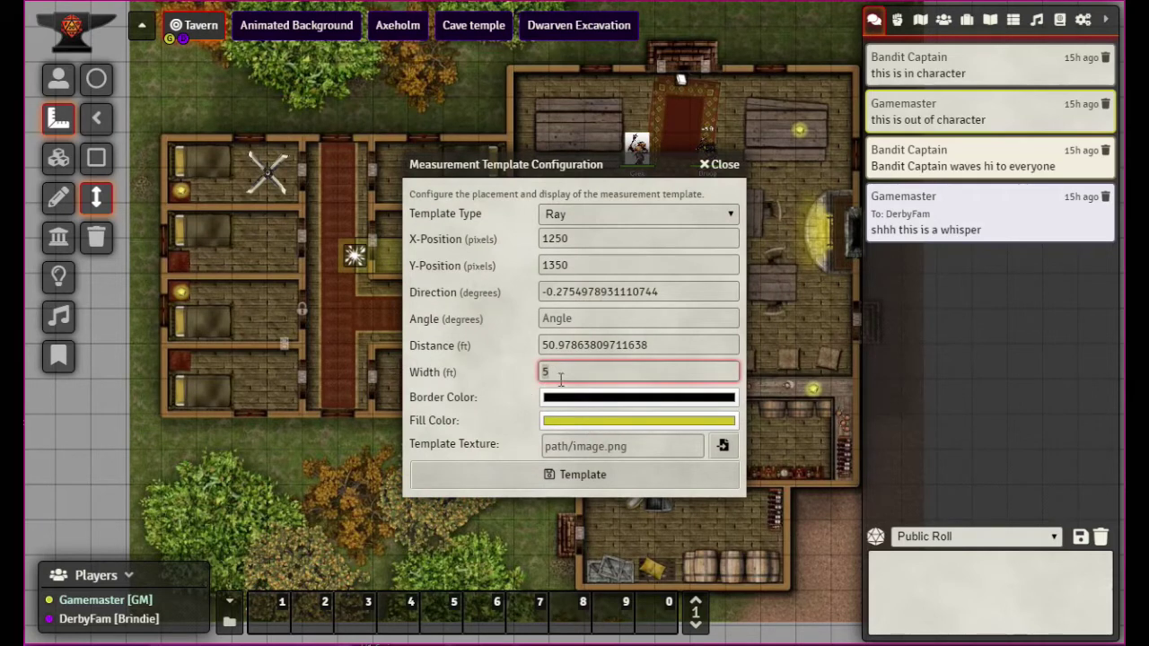
type("10")
left_click(572, 471)
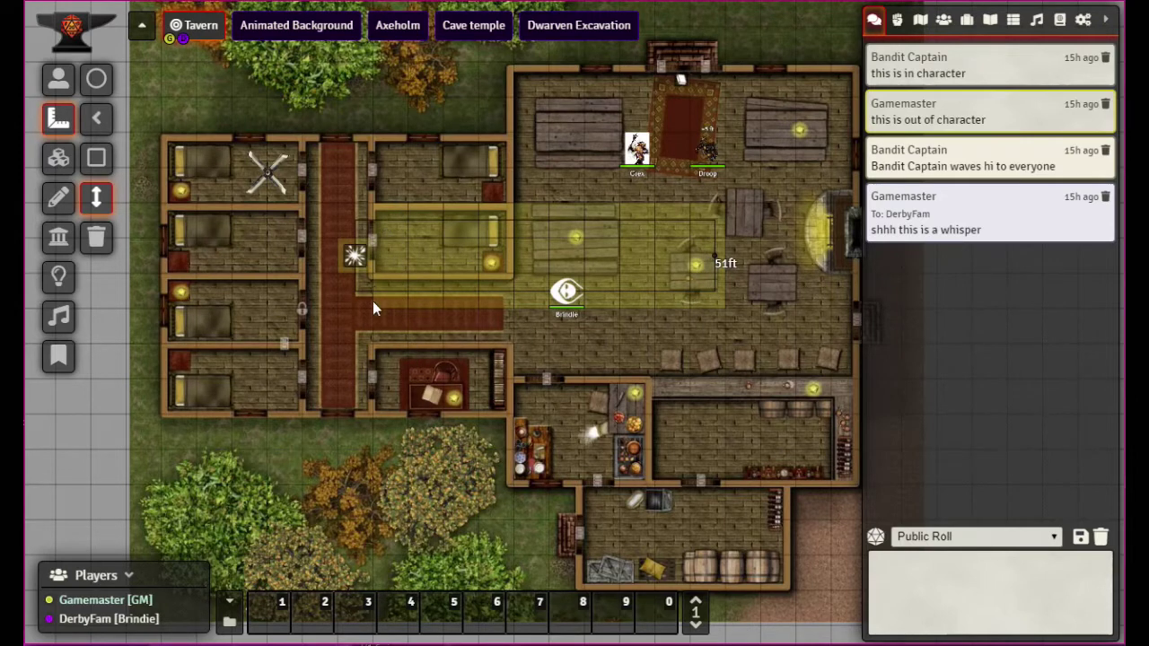
double_click(358, 254)
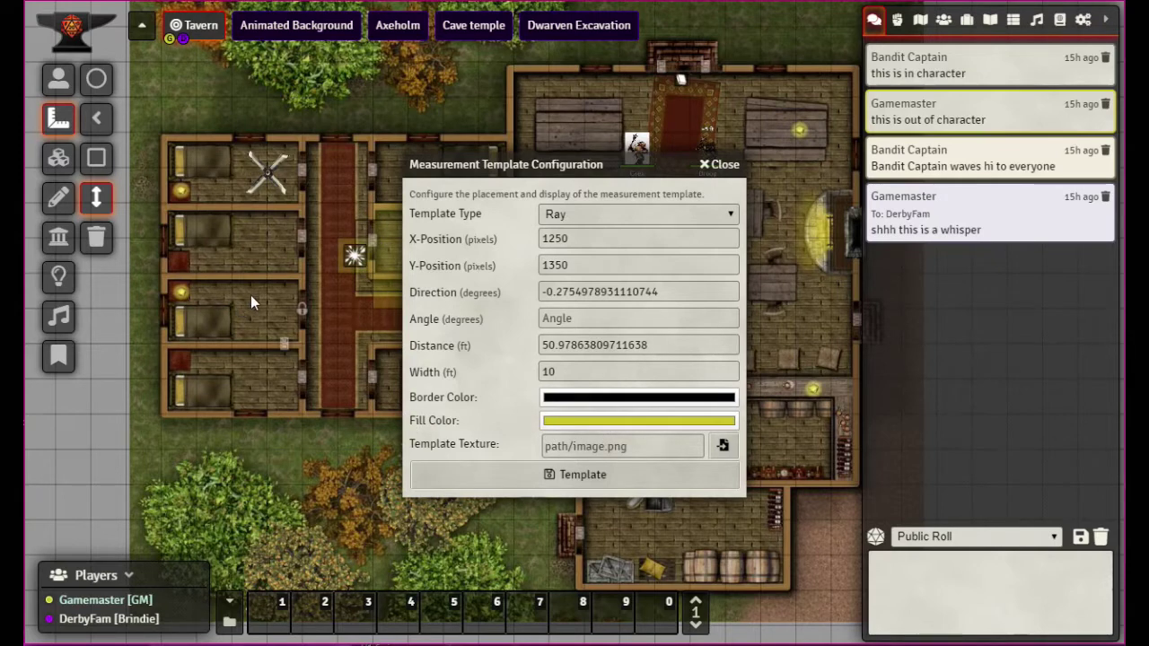
left_click(721, 164)
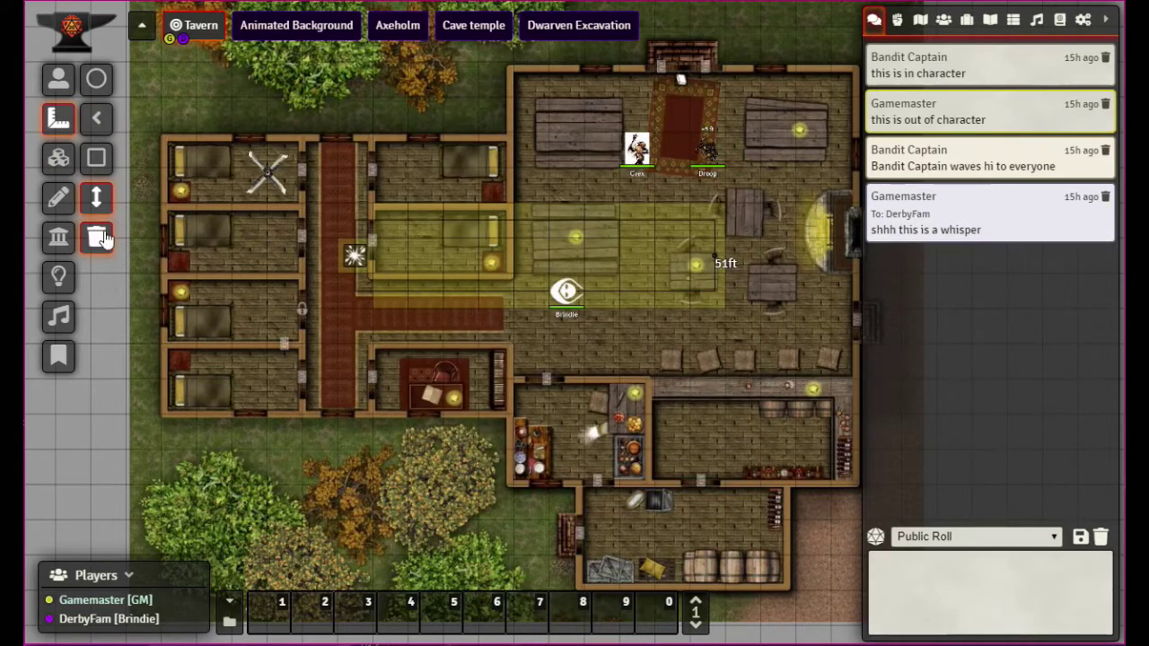
Step: Draw a circle template of about 25.1 ft over the bedrooms and a cone of about 24.2 ft from the main hall's north entrance
left_click(99, 83)
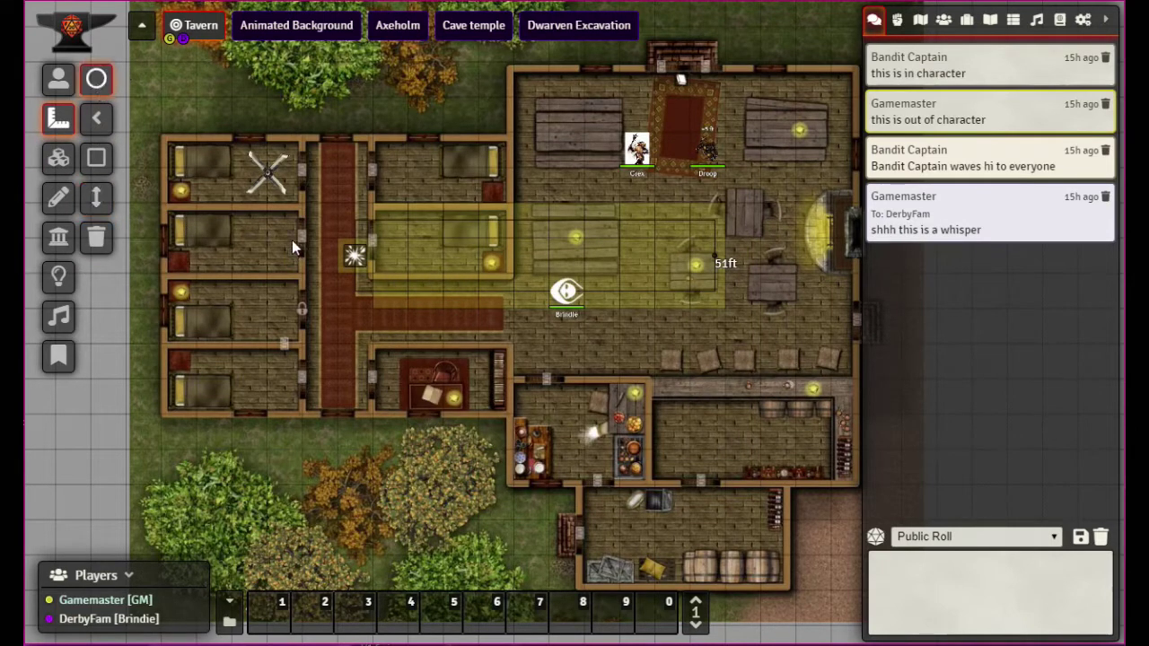
left_click_drag(290, 239, 388, 381)
left_click(96, 120)
left_click_drag(654, 82, 520, 179)
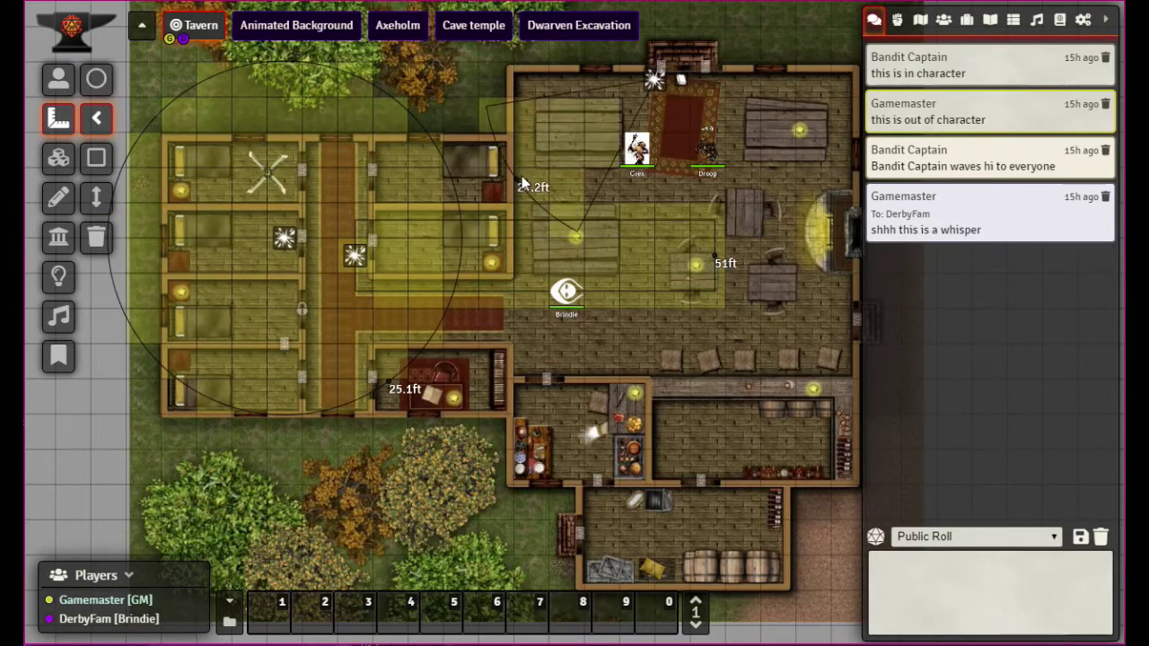
Step: Draw a rectangle template of about 17.9 by 23.8 ft over the kitchen area and a ray of about 42.8 ft from the southwest trees
left_click(96, 157)
left_click_drag(584, 343, 710, 511)
left_click(96, 197)
left_click_drag(266, 502, 536, 377)
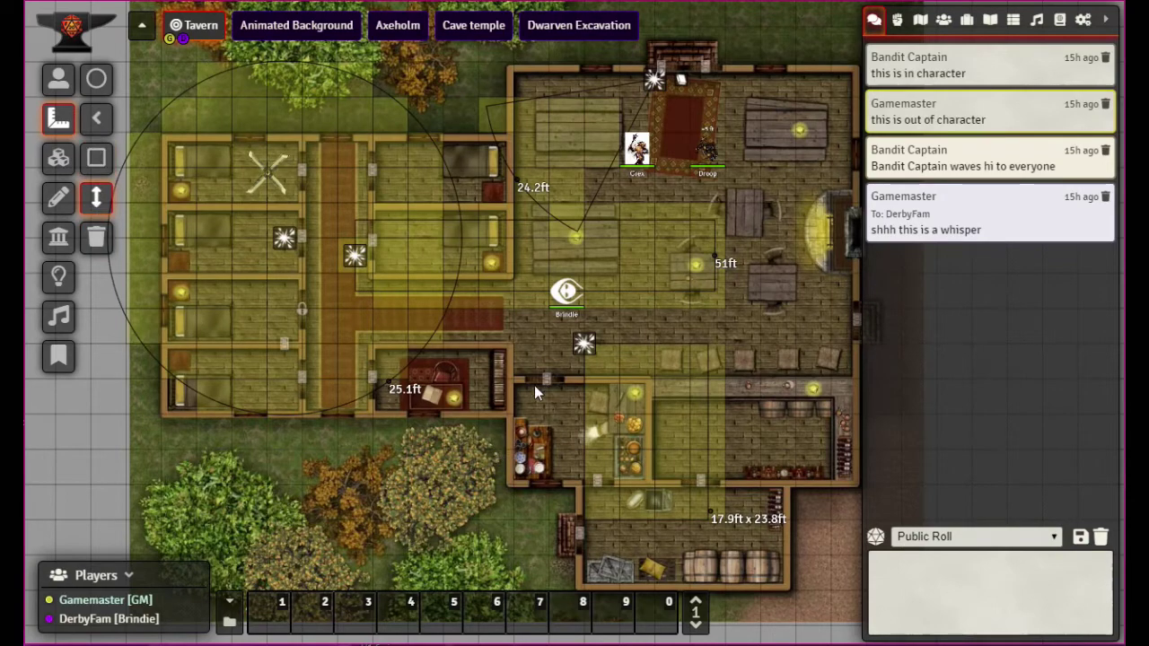
Step: Clear all measured templates from the Tavern scene and confirm the deletion
left_click(95, 240)
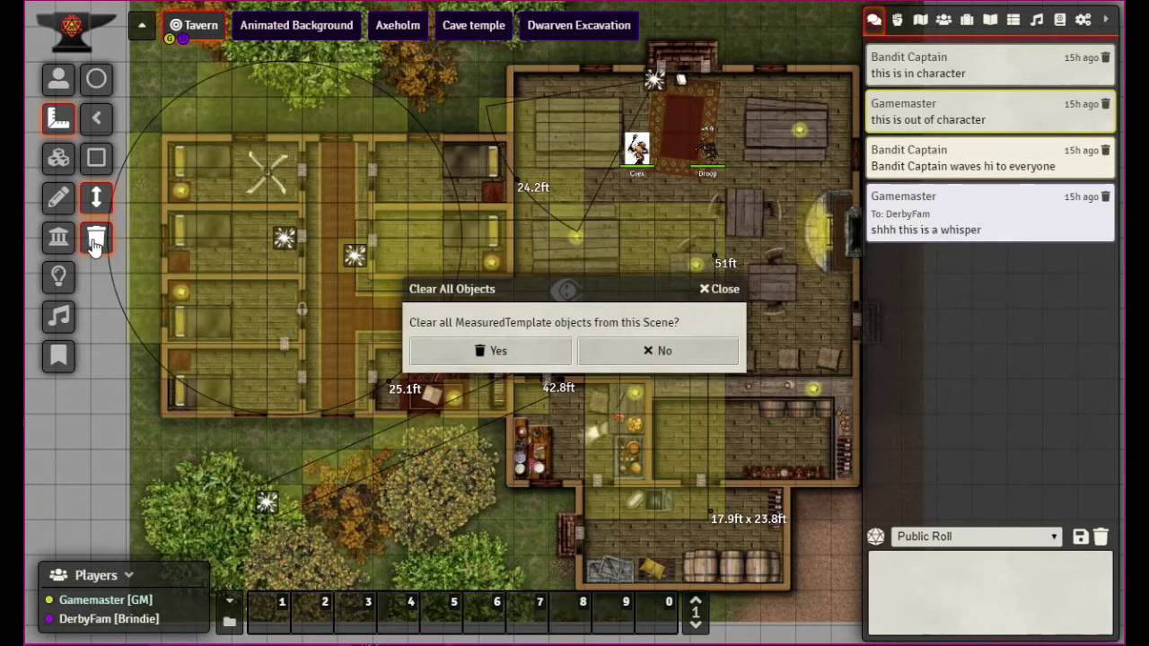
left_click(470, 354)
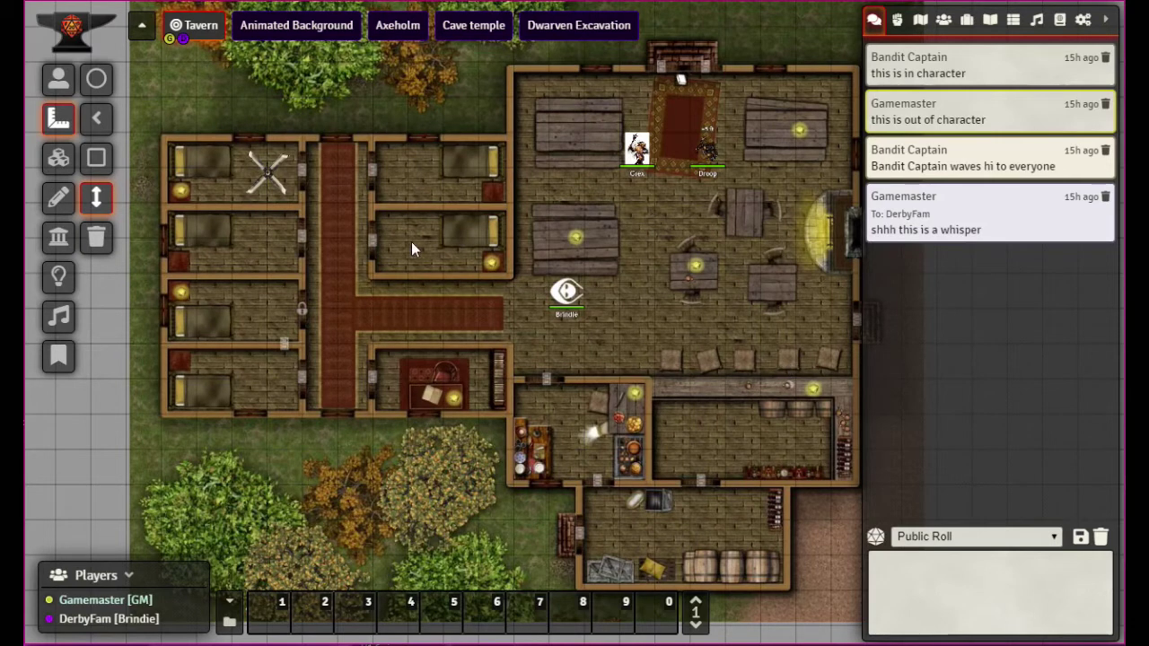
Step: Switch to the tile controls and box-select the area around the western bedroom wing
left_click(57, 166)
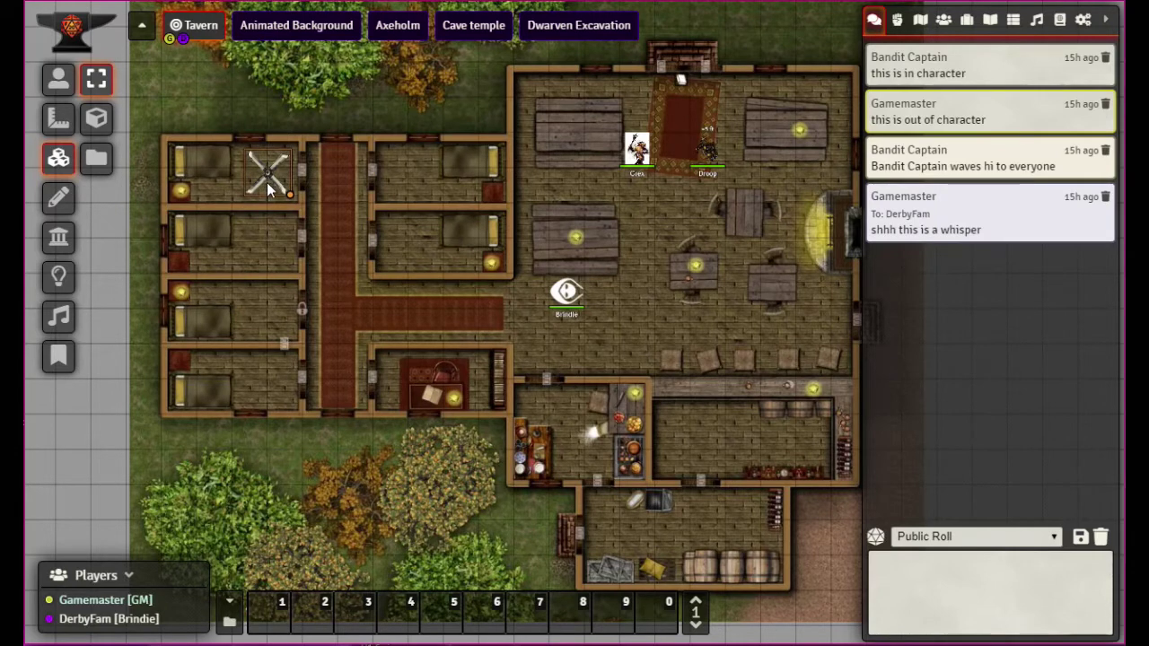
left_click(96, 82)
left_click_drag(205, 100, 510, 450)
Step: Draw a tile about 126 by 176 pixels in the southern storeroom and assign worlds/testworld/images/fire.webm as its sprite
left_click(97, 120)
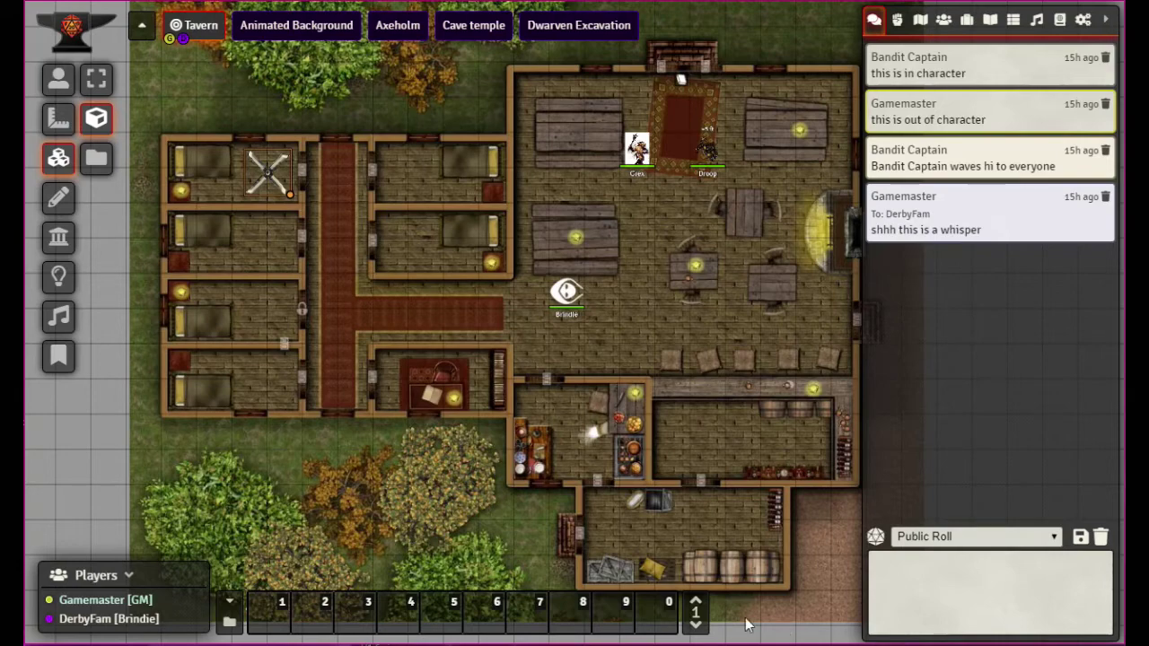
mouse_move(695, 536)
left_mouse_down()
mouse_move(752, 579)
mouse_move(732, 588)
mouse_move(741, 577)
left_mouse_up()
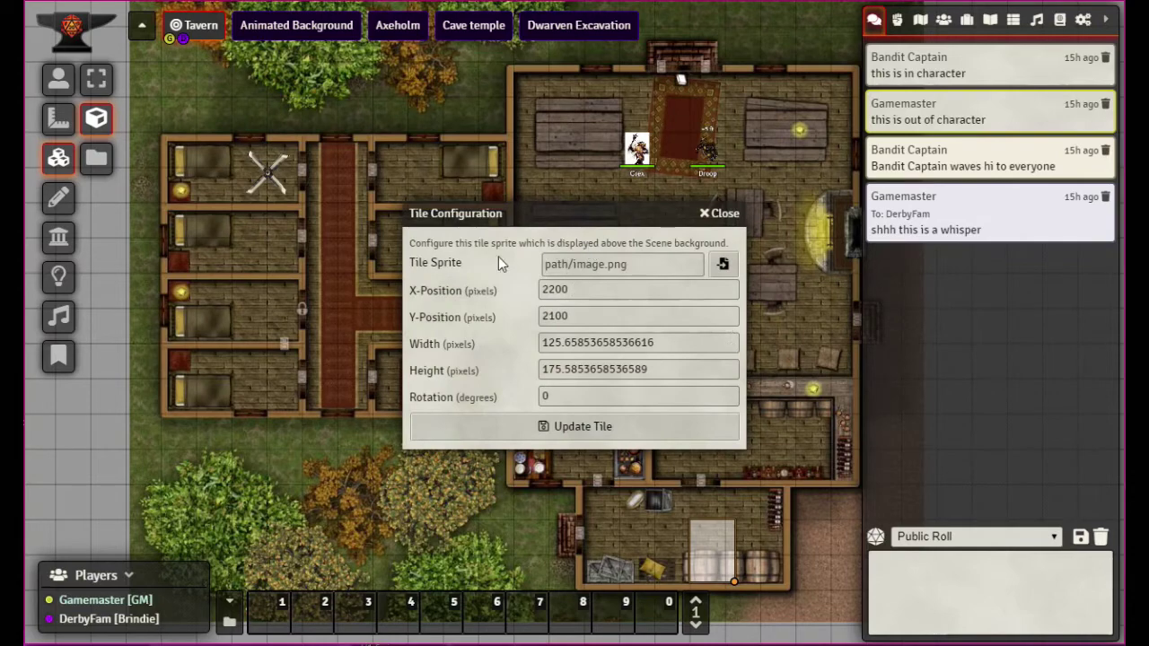
left_click(724, 266)
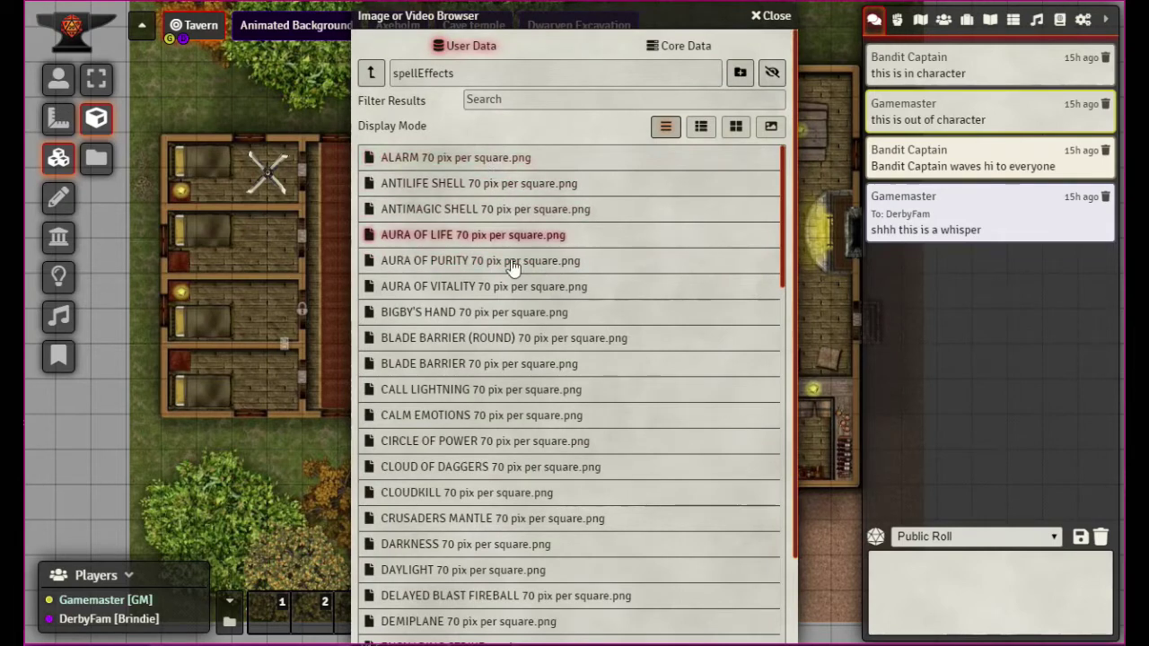
left_click(369, 72)
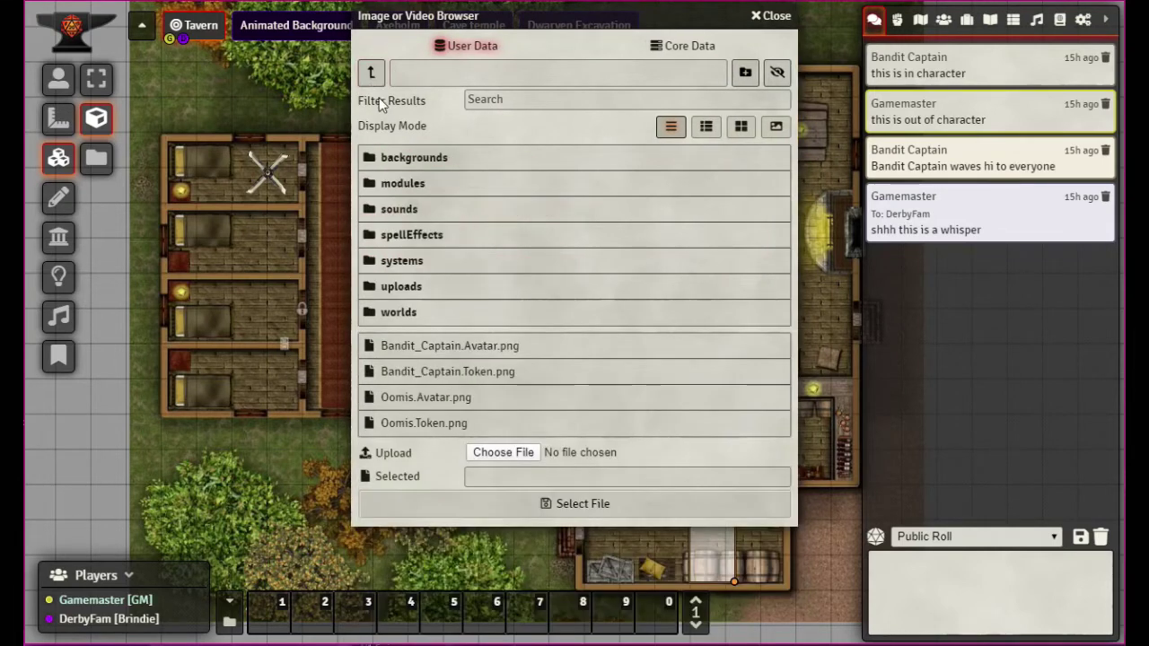
left_click(368, 321)
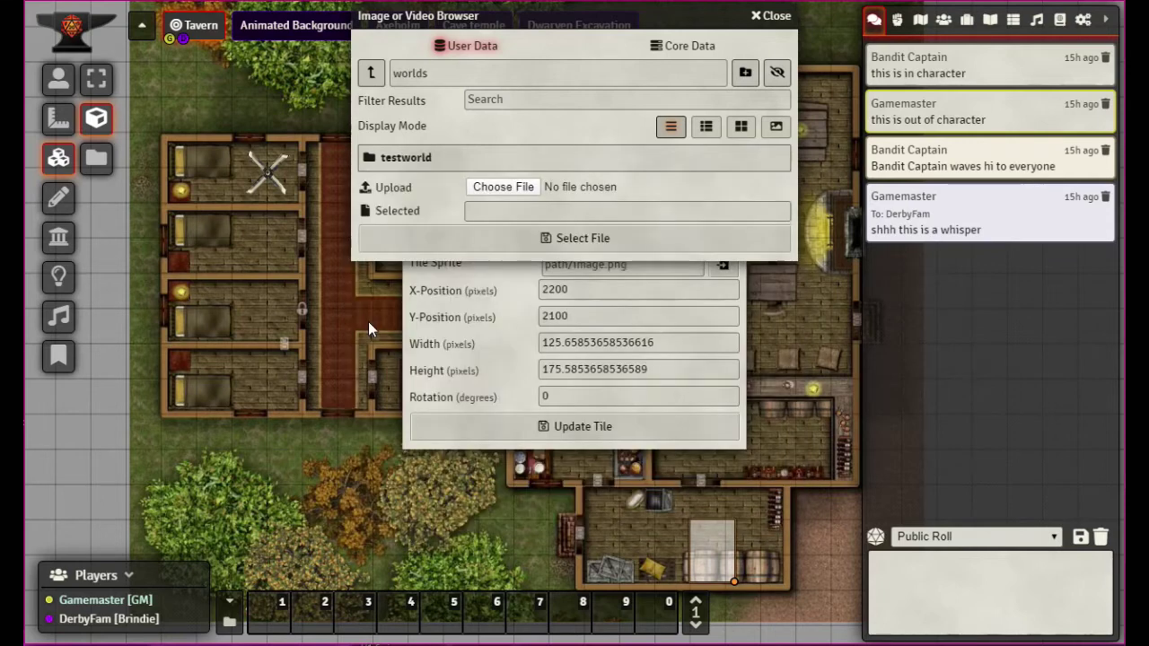
left_click(369, 158)
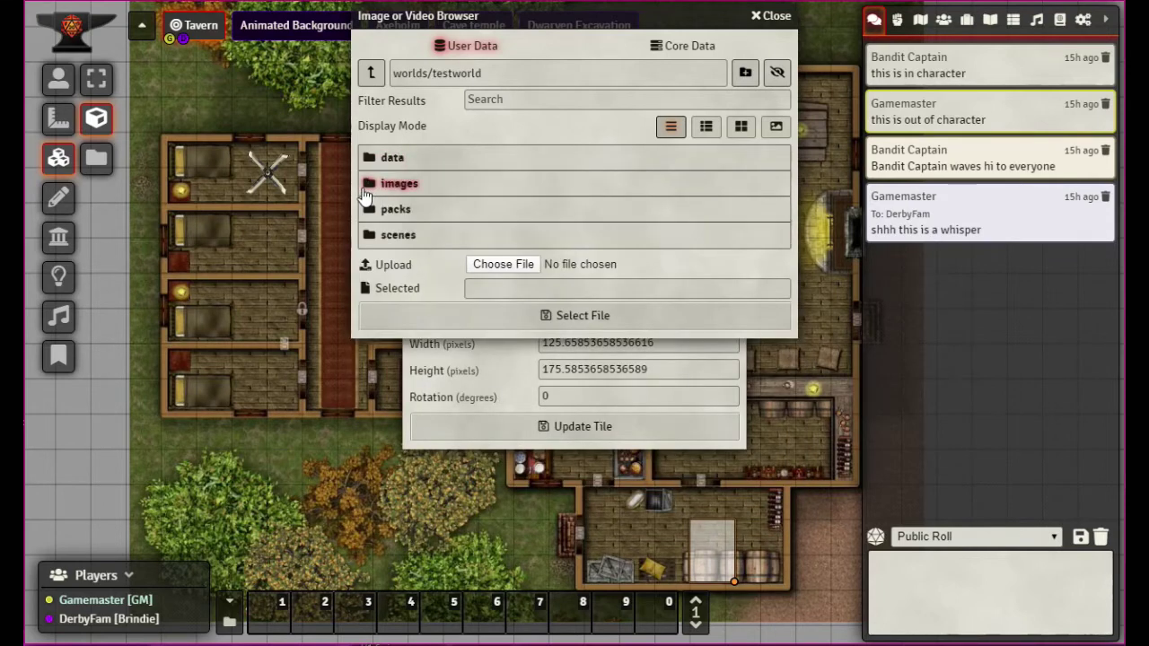
left_click(370, 184)
left_click(417, 235)
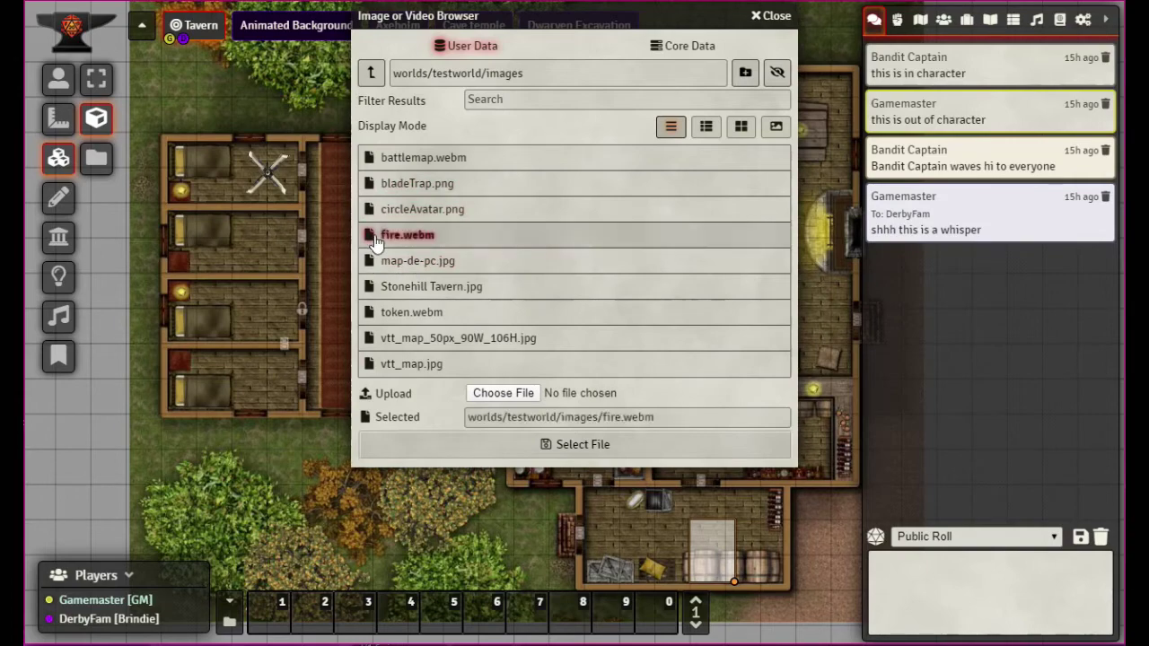
left_click(578, 446)
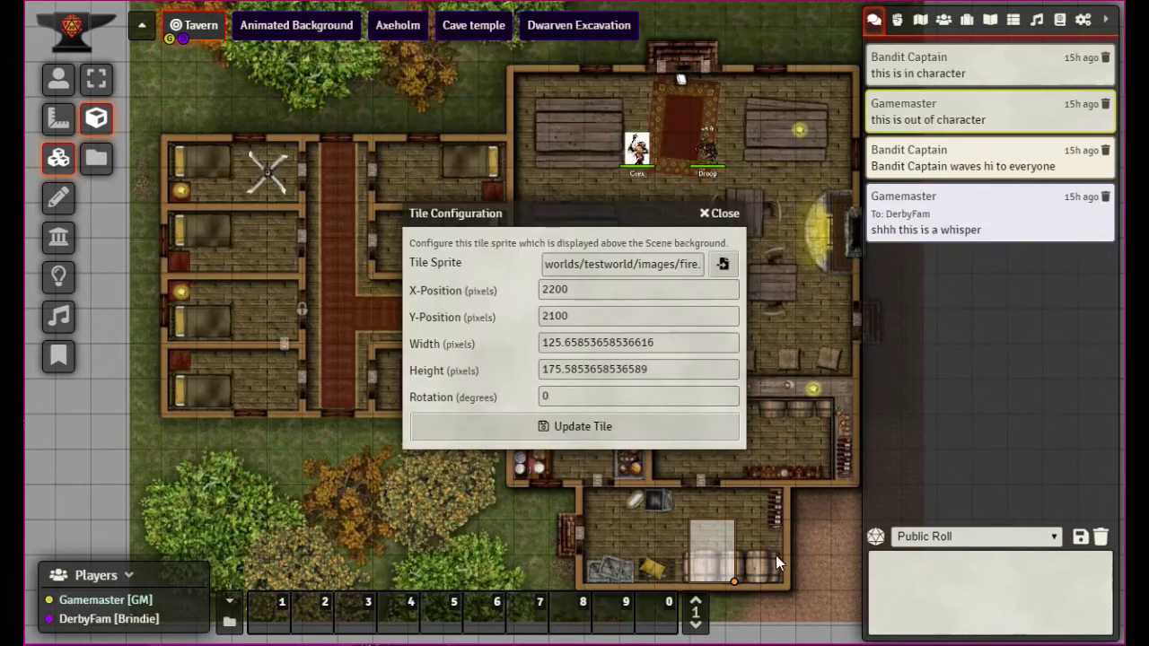
left_click(571, 437)
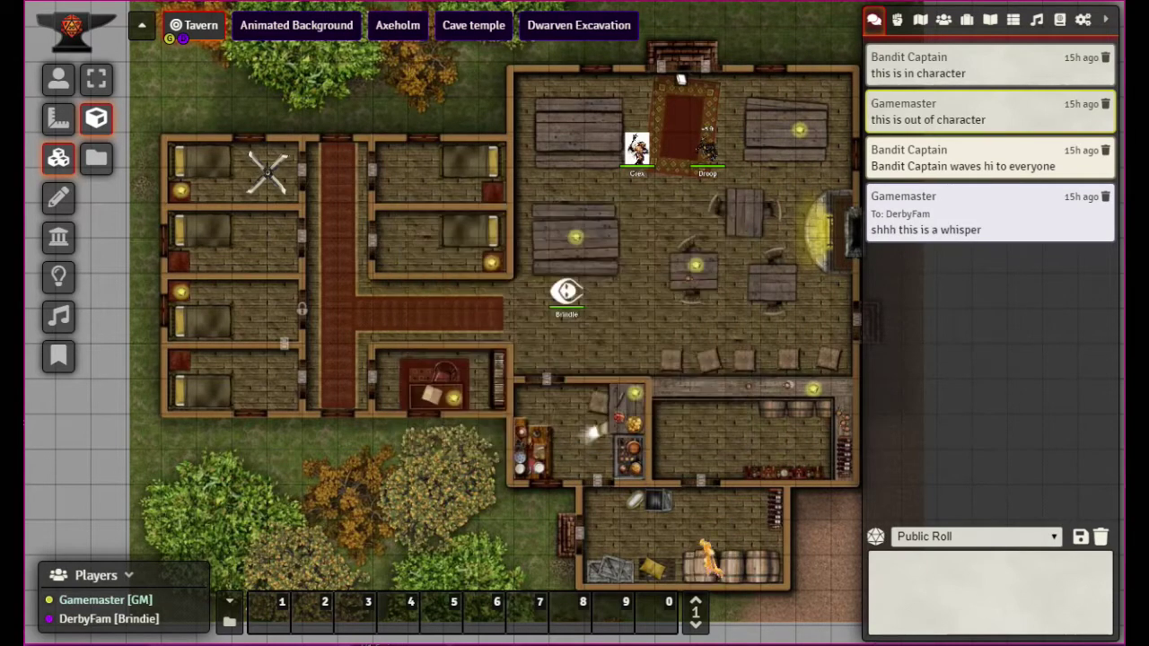
Step: Resize the fire tile to be wider and shorter, and move it onto the kitchen's north table
left_click_drag(734, 582, 777, 554)
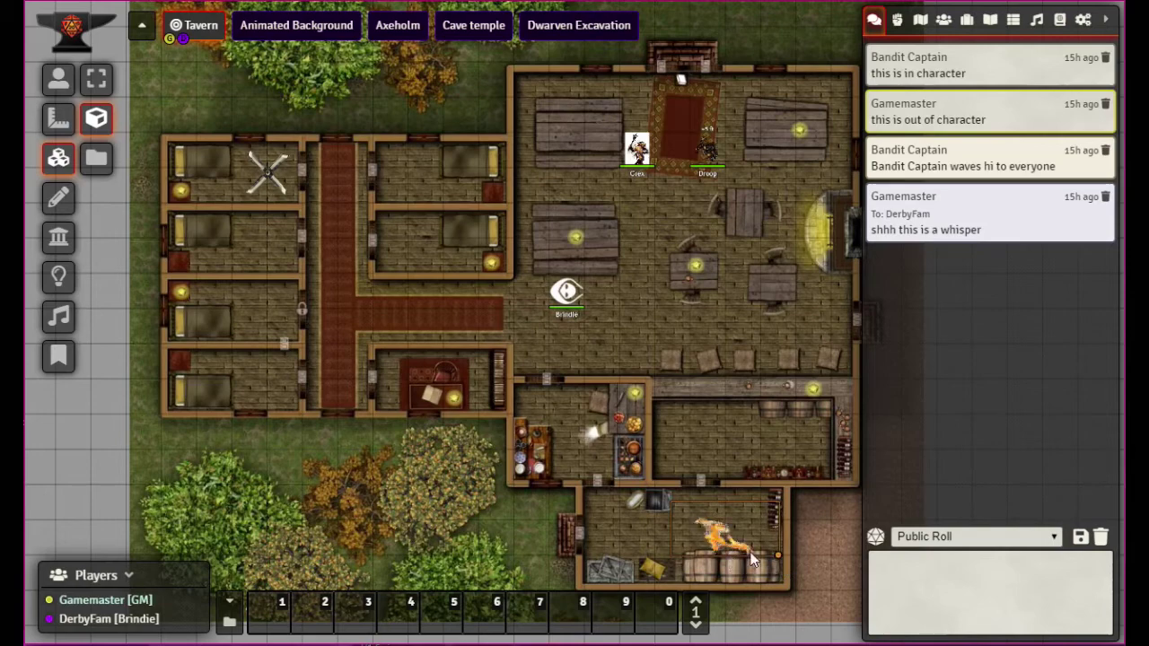
left_click_drag(733, 541, 619, 398)
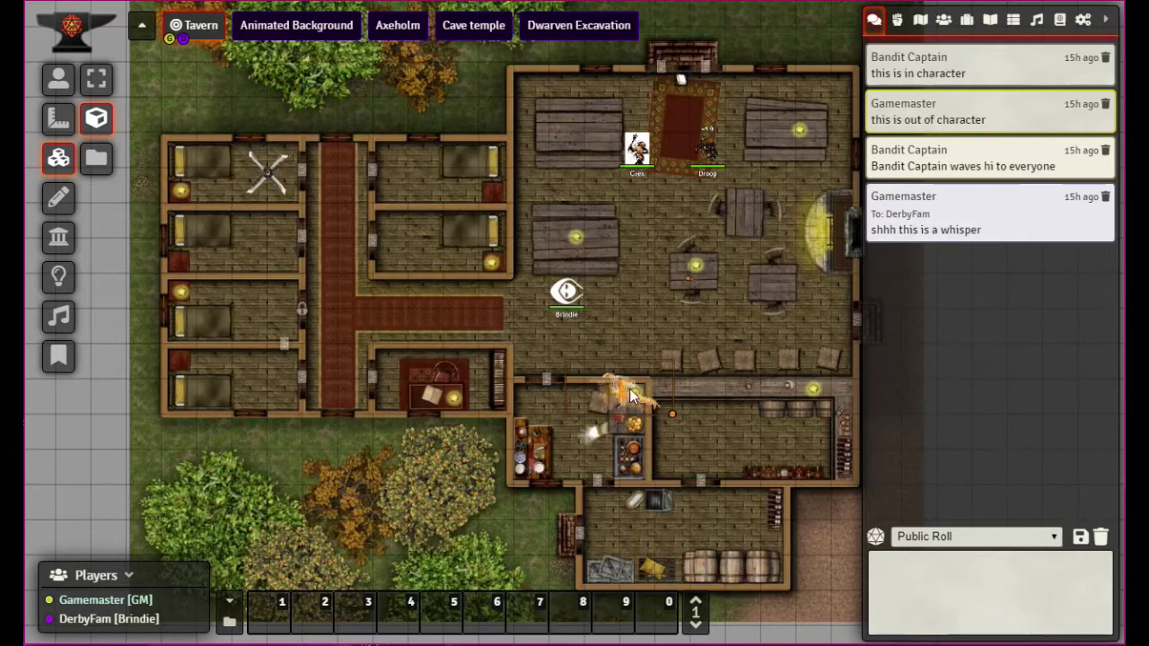
left_click_drag(603, 409, 621, 408)
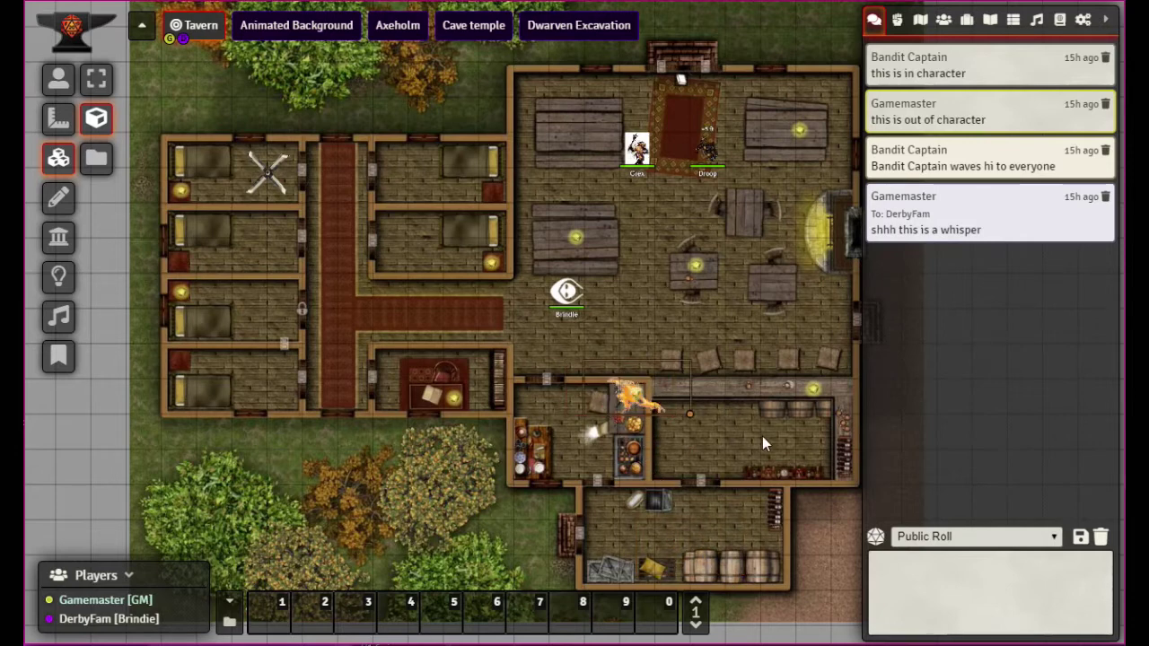
Step: Try to select the Brindie token while on the tile layer, and switch to the token controls
left_click(569, 299)
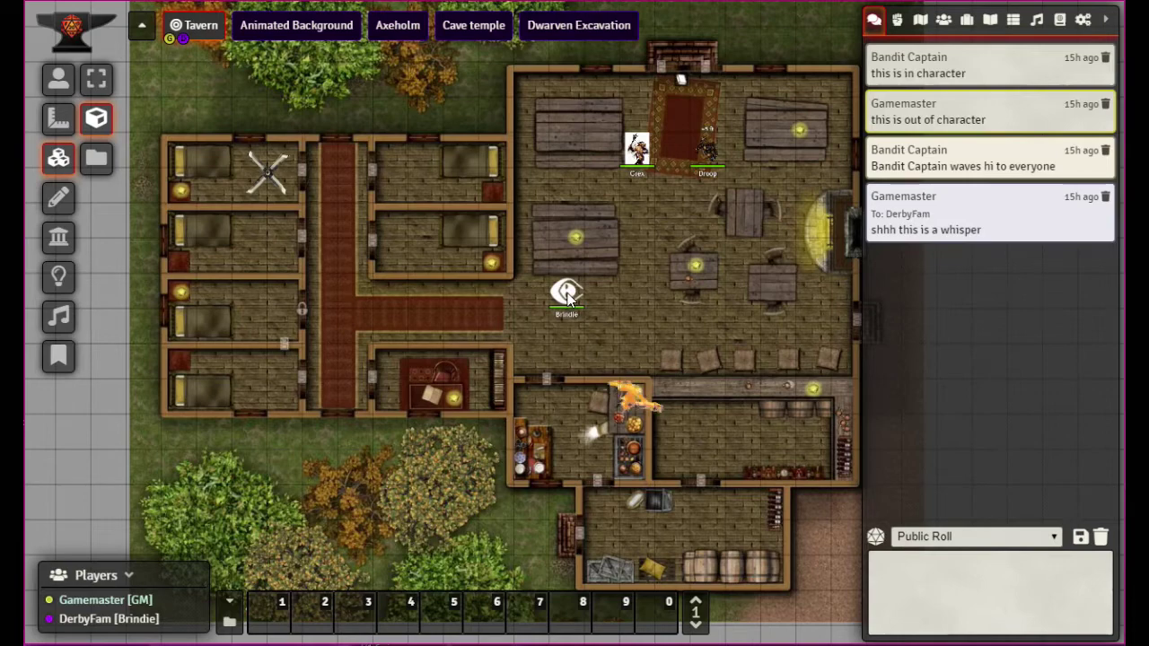
left_click(59, 85)
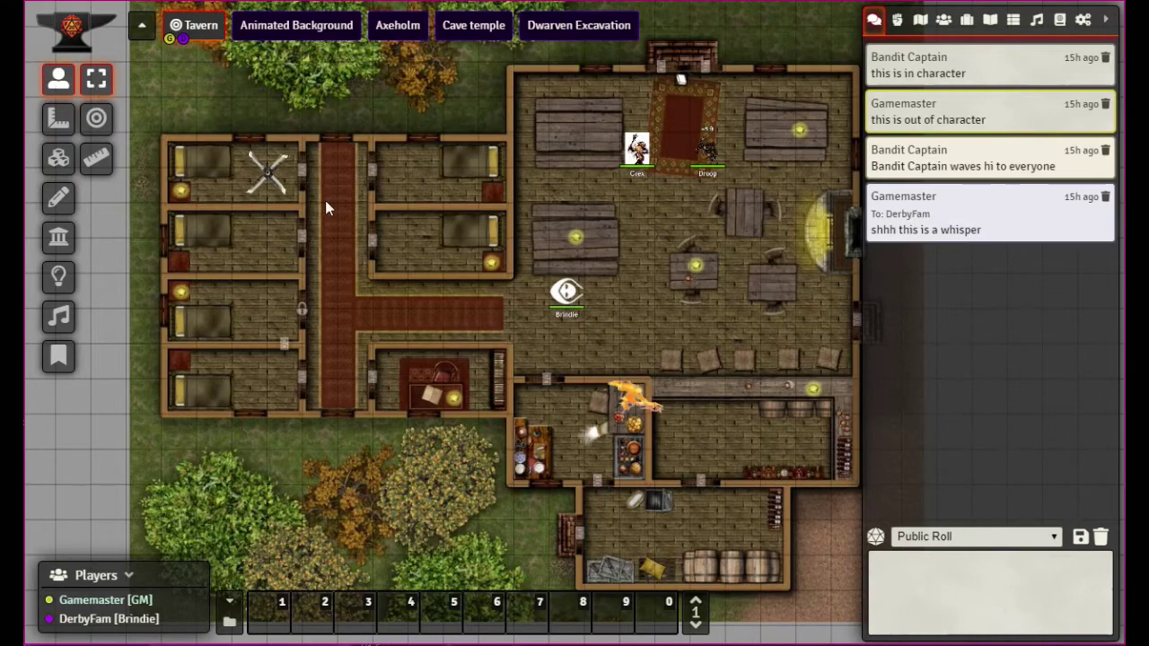
Step: Set the Brindie token's image to worlds/testworld/images/token.webm, update the token and close the character sheet
double_click(566, 290)
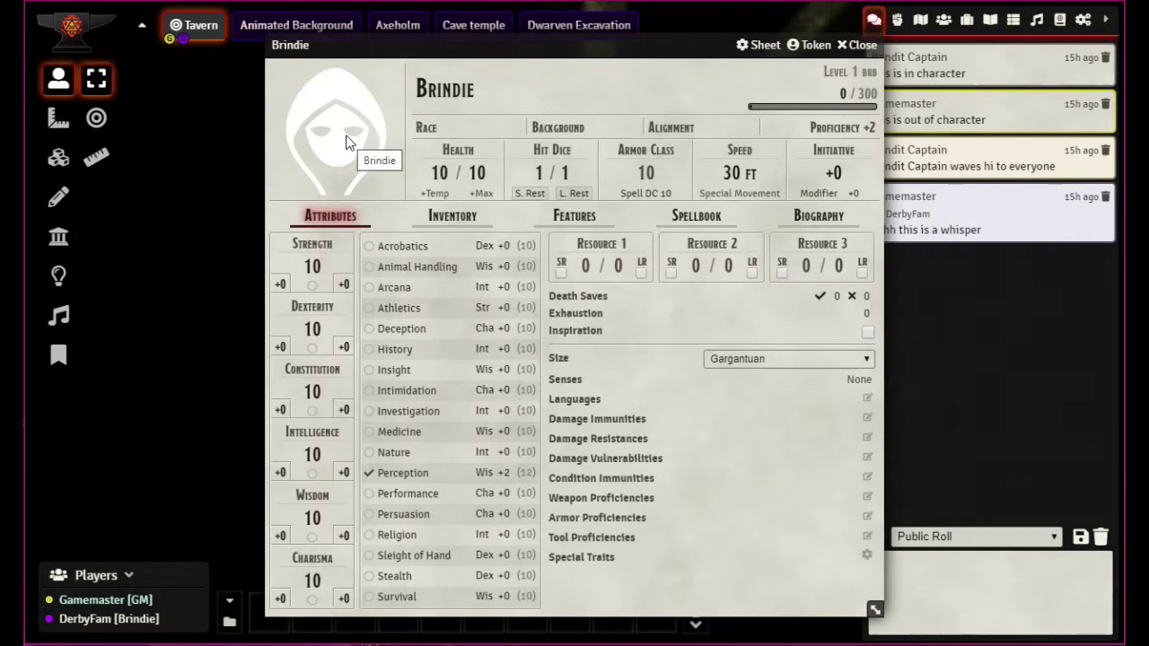
left_click(819, 47)
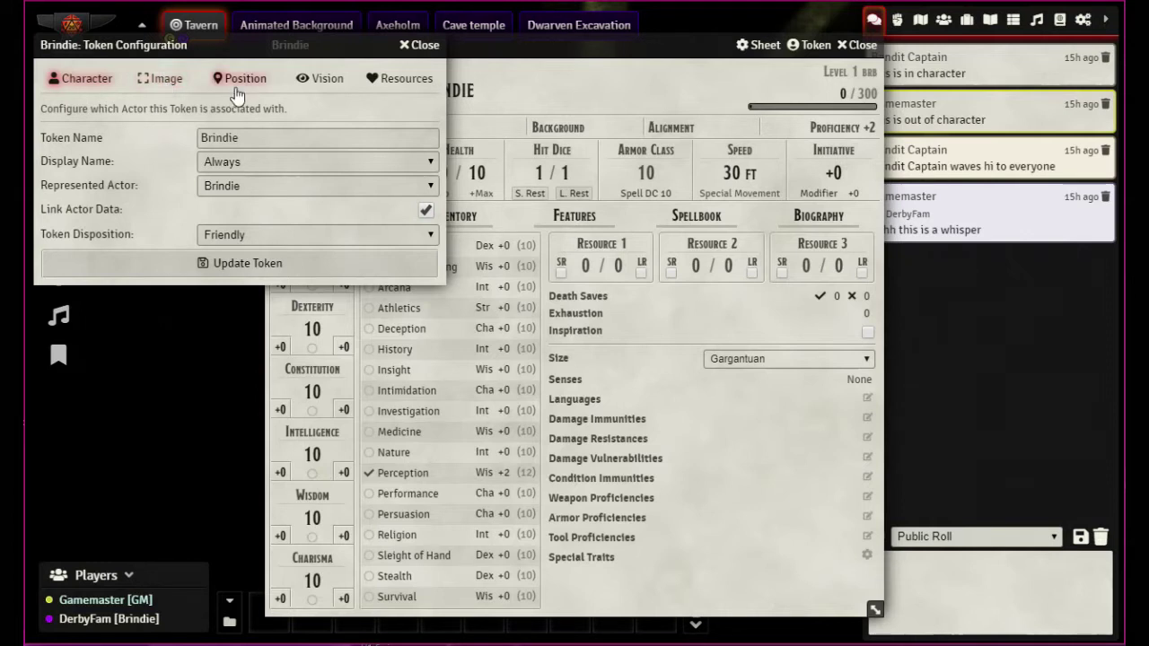
left_click(169, 81)
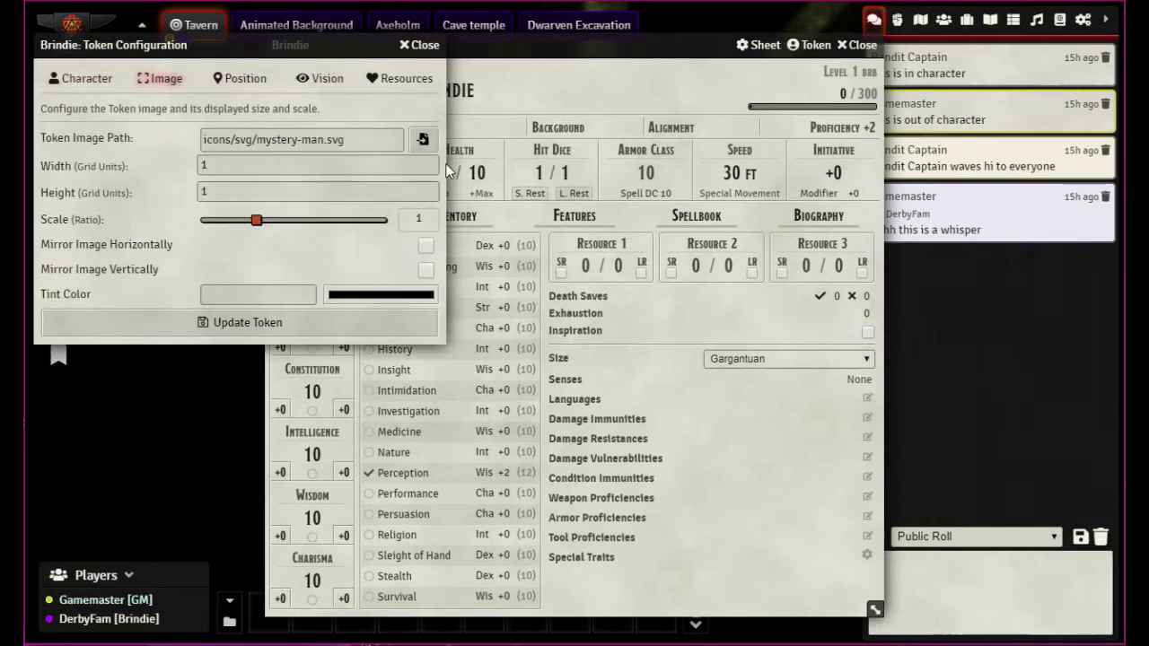
left_click(422, 140)
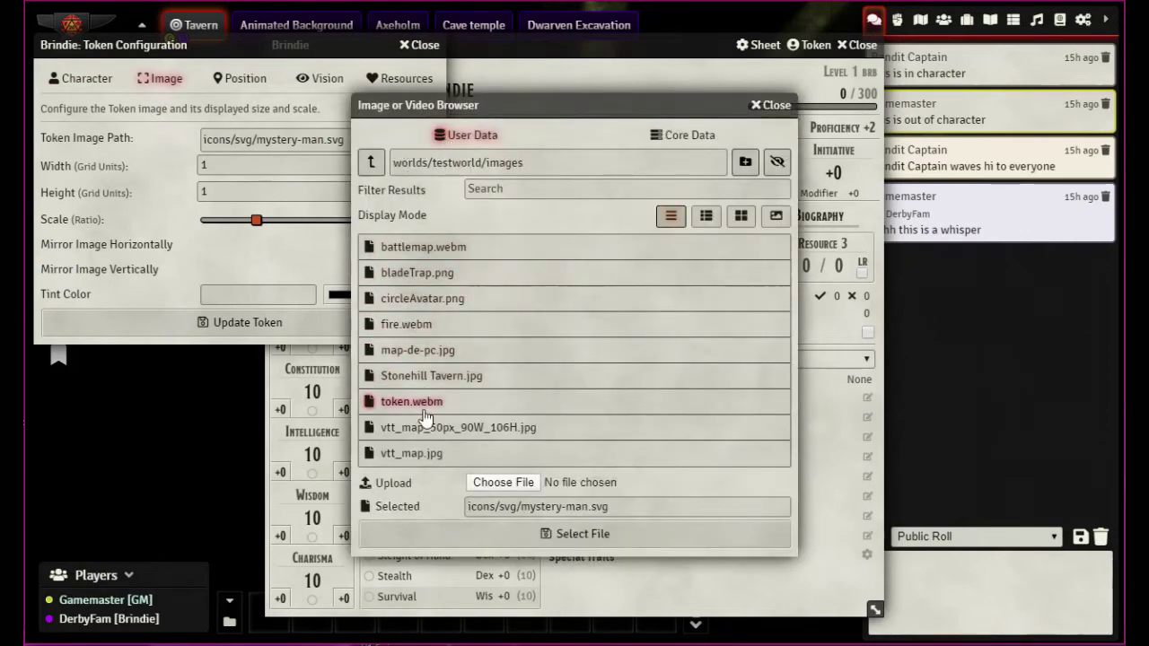
left_click(401, 404)
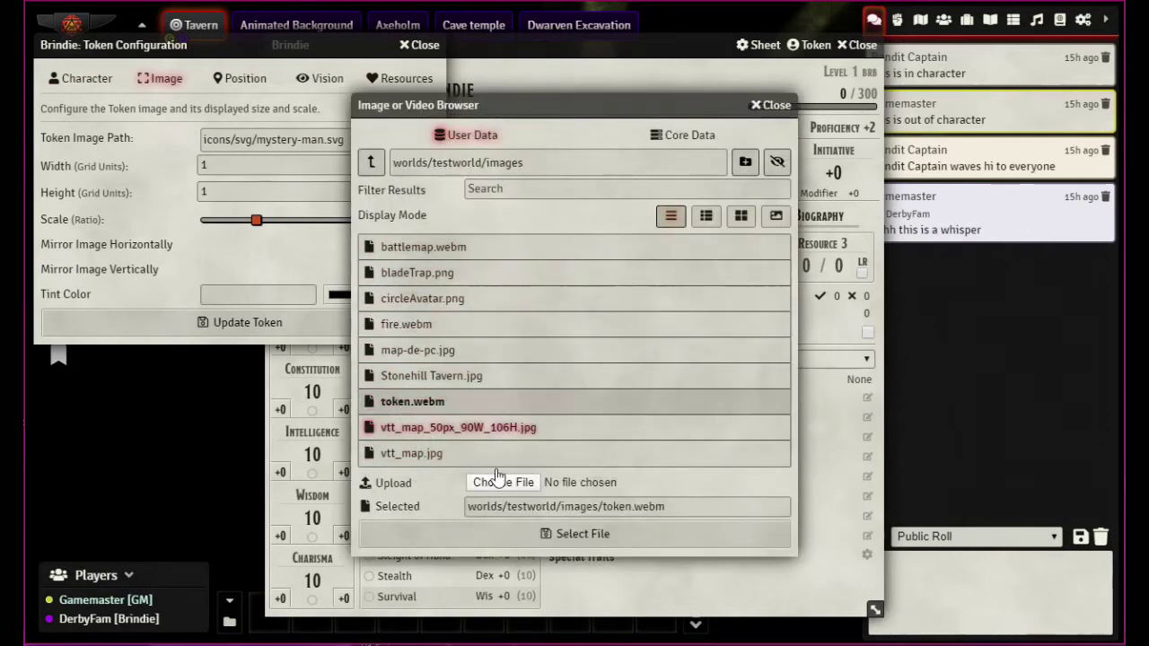
left_click(555, 535)
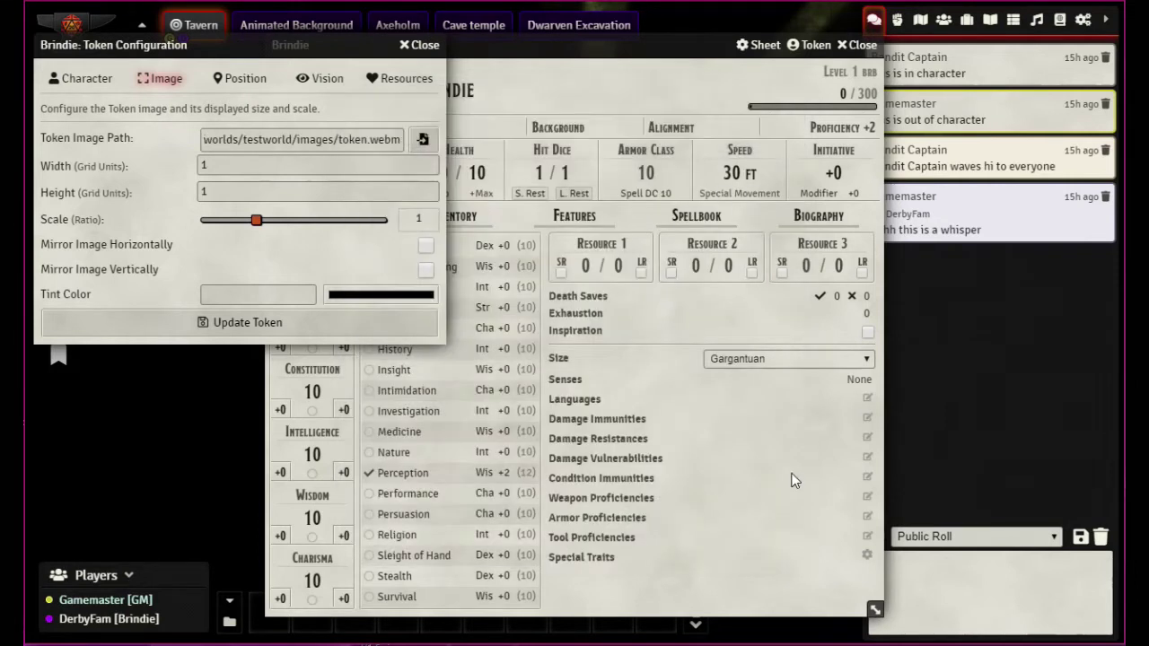
left_click(229, 322)
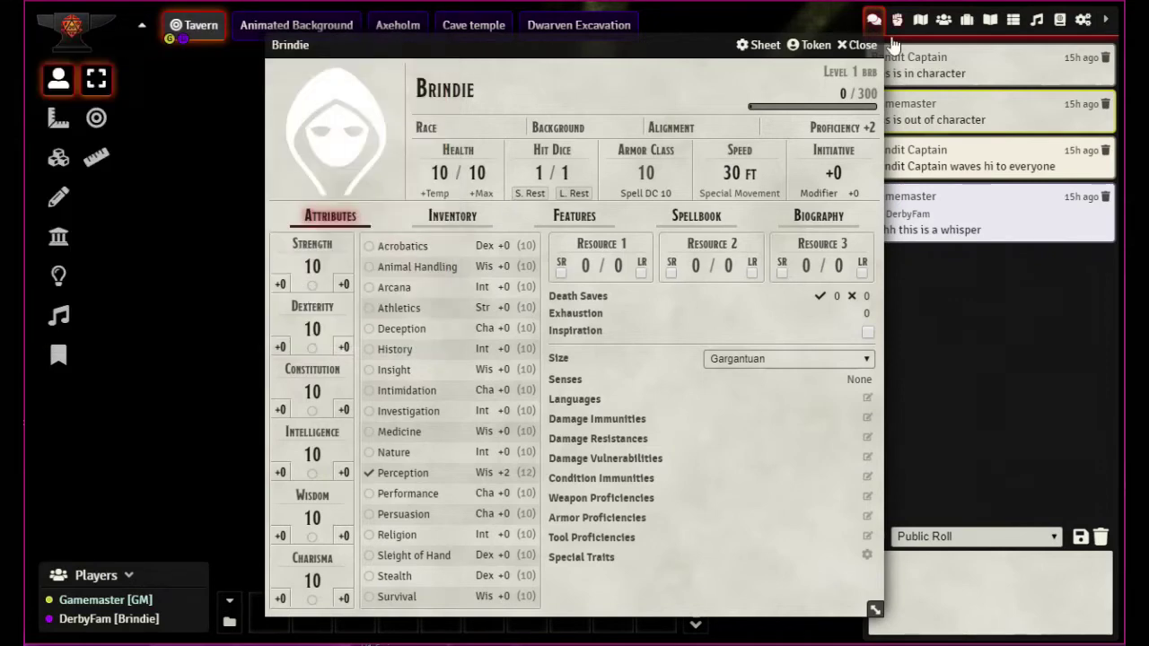
left_click(860, 44)
Step: Examine the Brindie token's animated image up close, and deselect the token
scroll(588, 314, "up", 2)
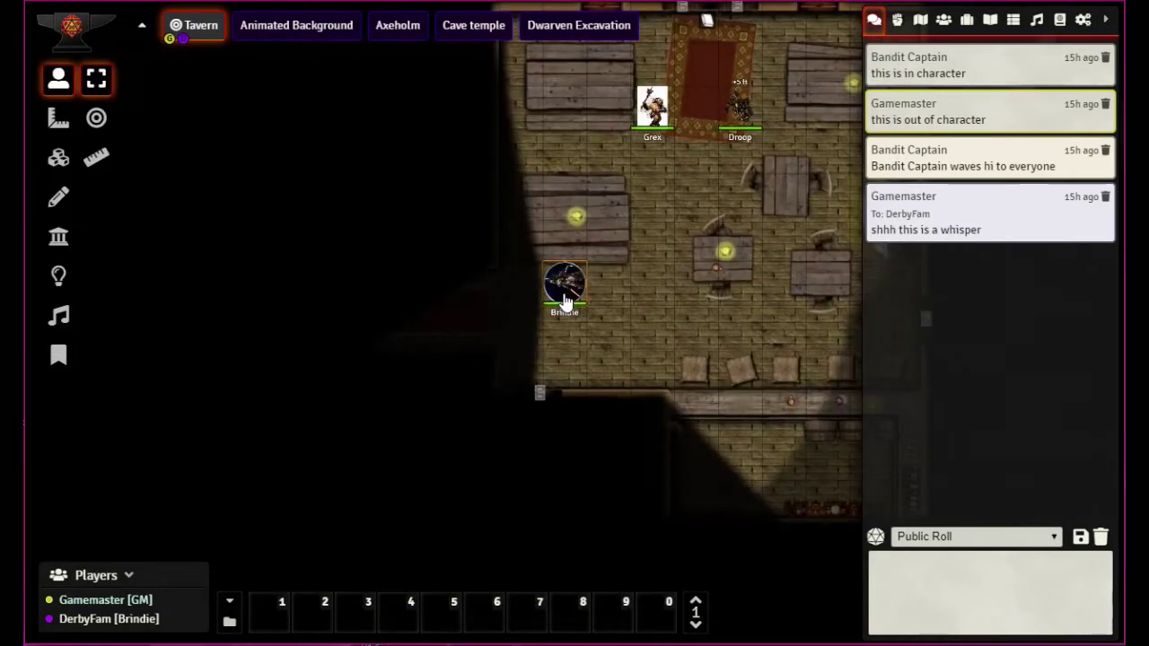
scroll(581, 305, "up", 5)
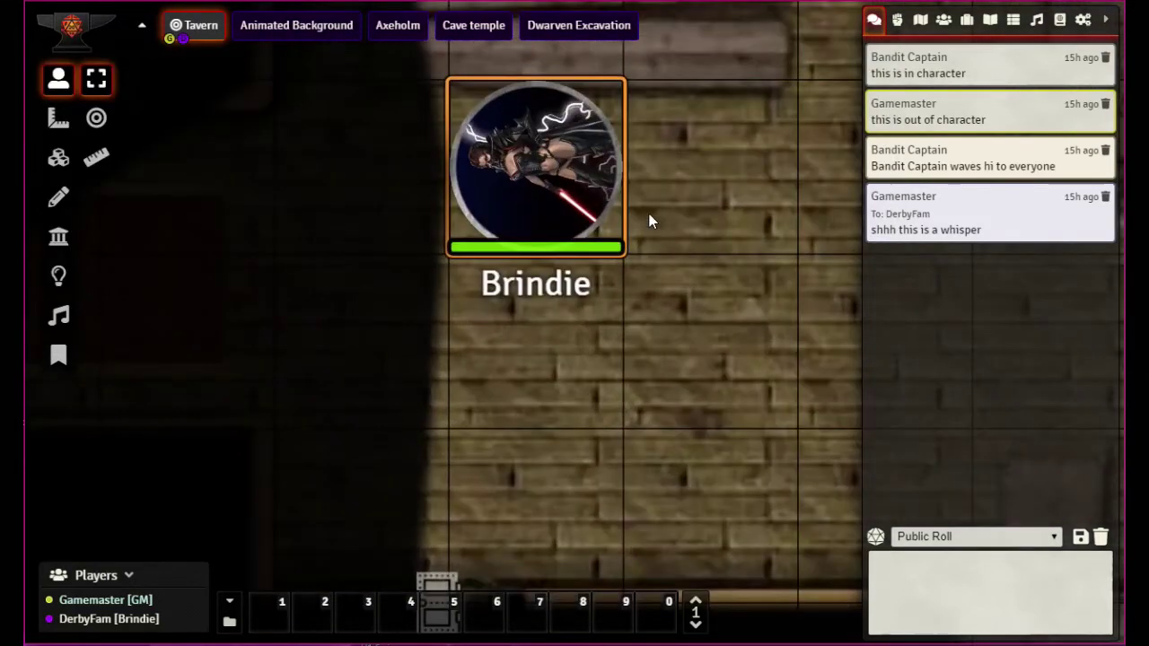
scroll(563, 182, "down", 1)
scroll(561, 180, "down", 2)
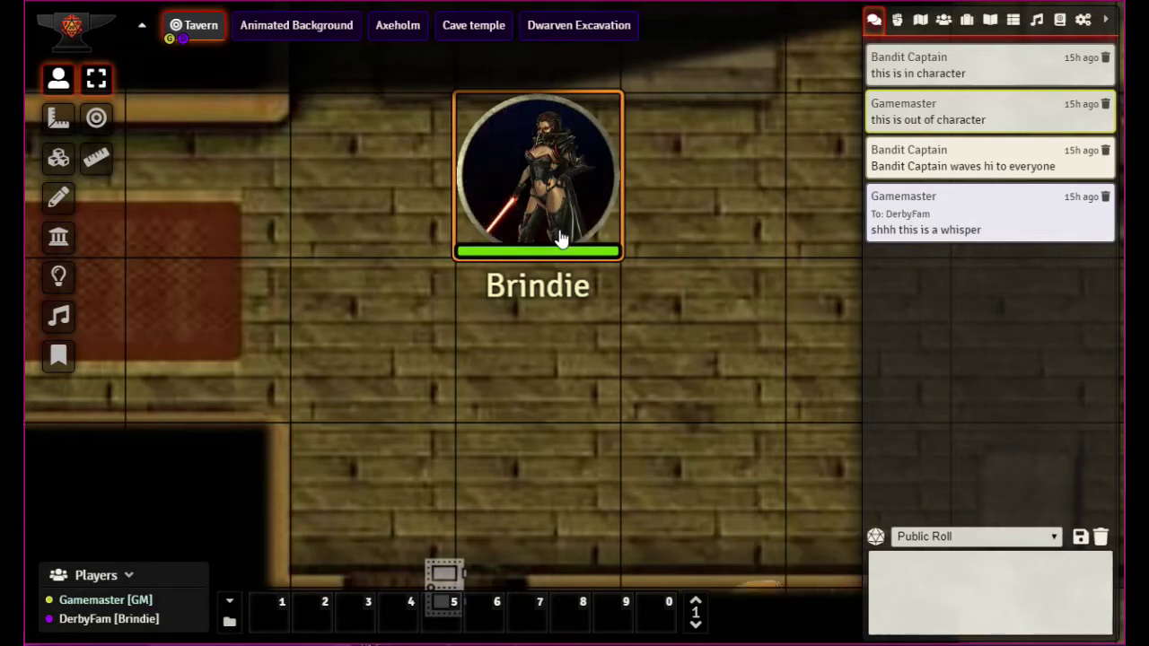
scroll(664, 323, "down", 8)
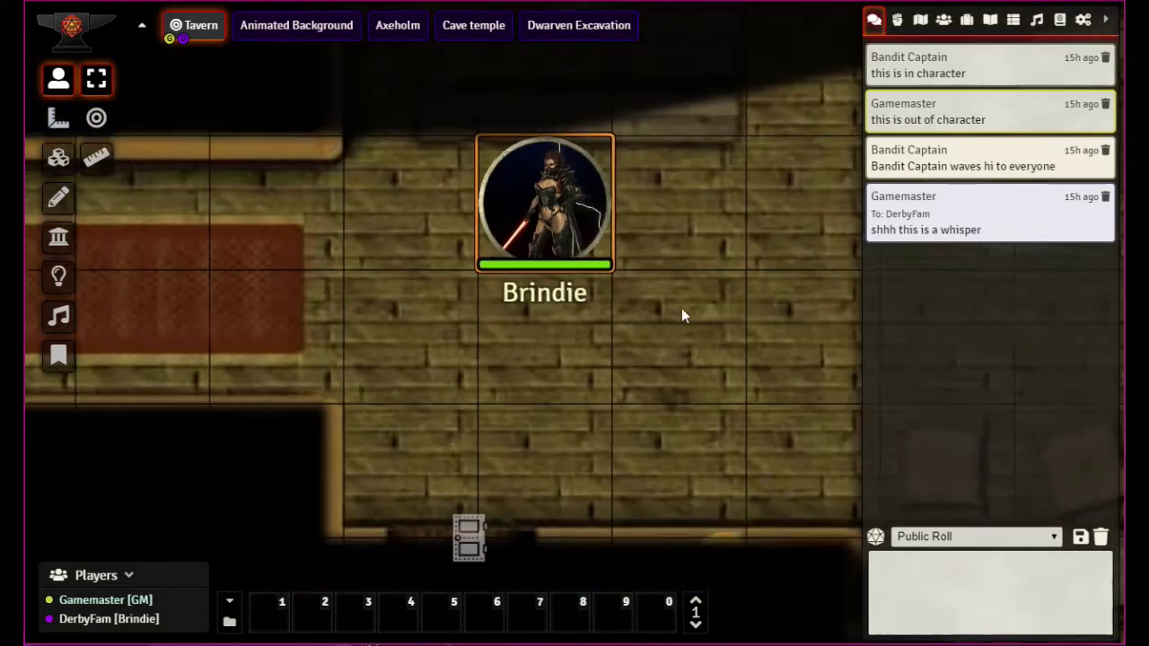
scroll(673, 350, "down", 3)
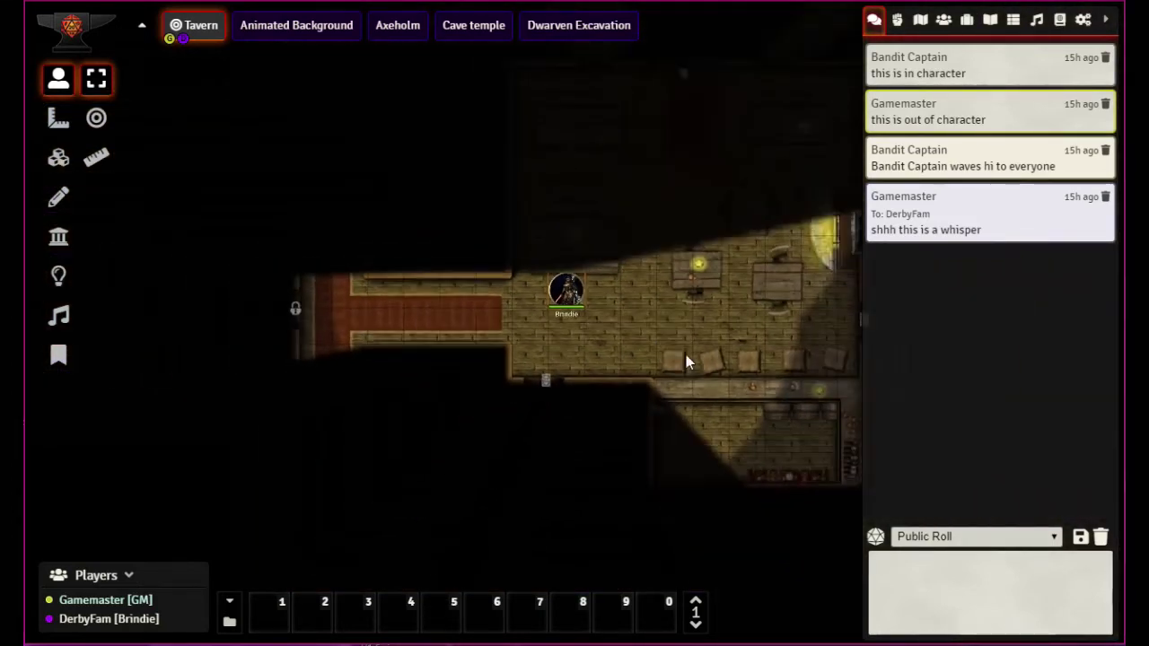
left_click_drag(622, 296, 664, 345)
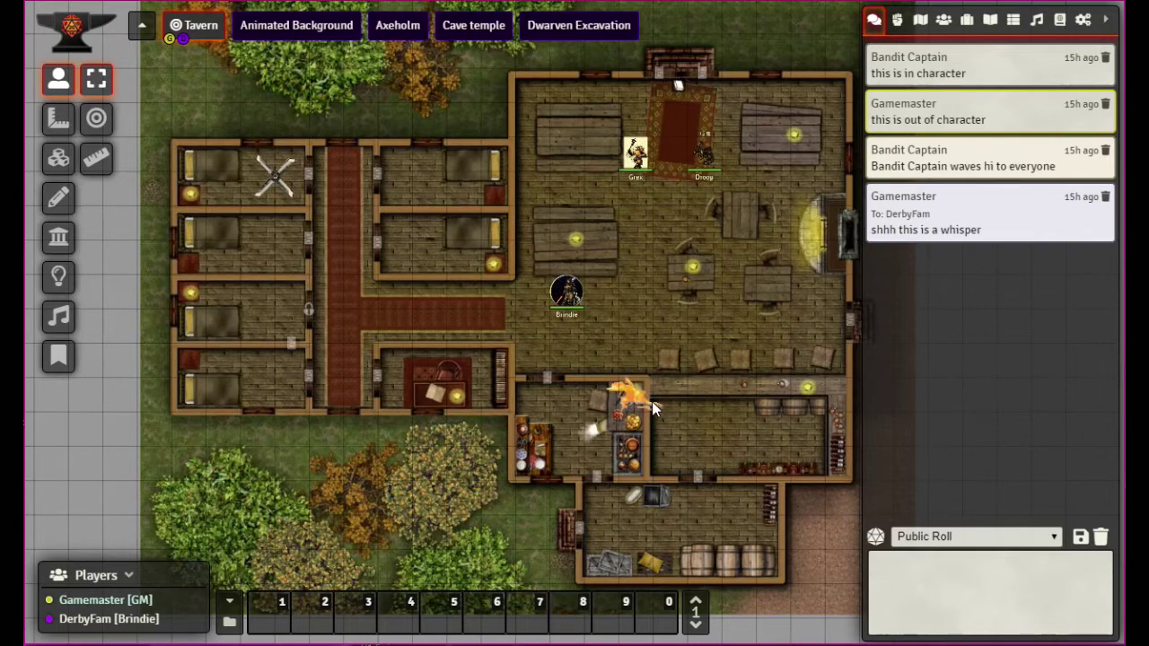
Step: Select the blade trap tile in the northwest bedroom on the tile layer, and review the Spinner macro's script
left_click(59, 158)
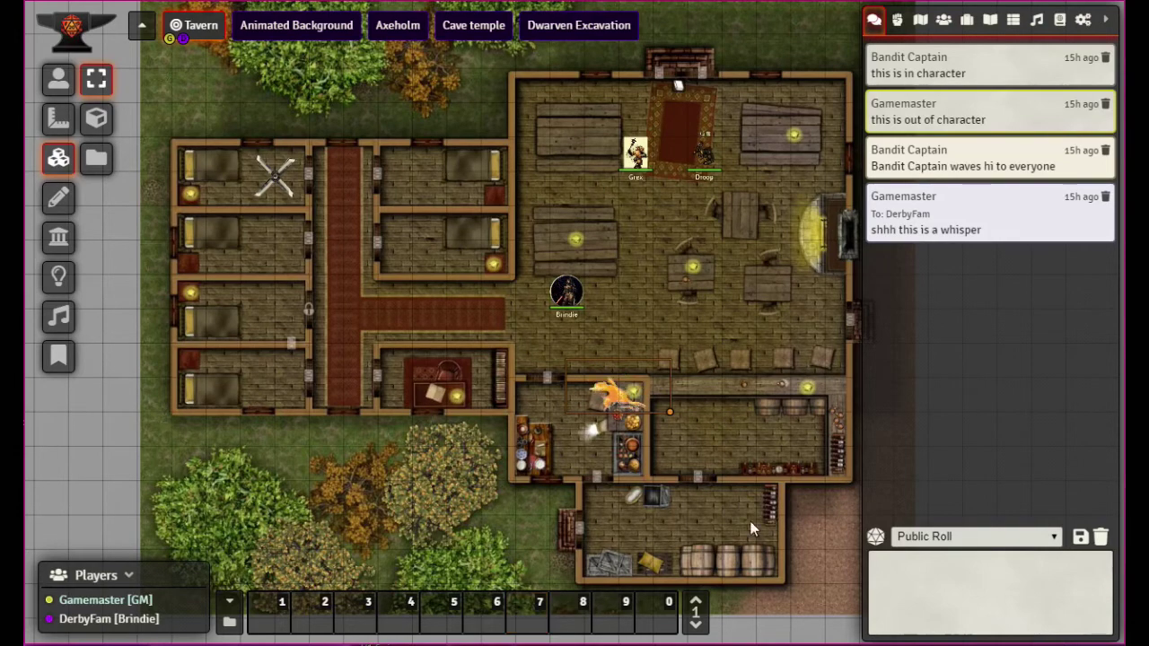
left_click(273, 173)
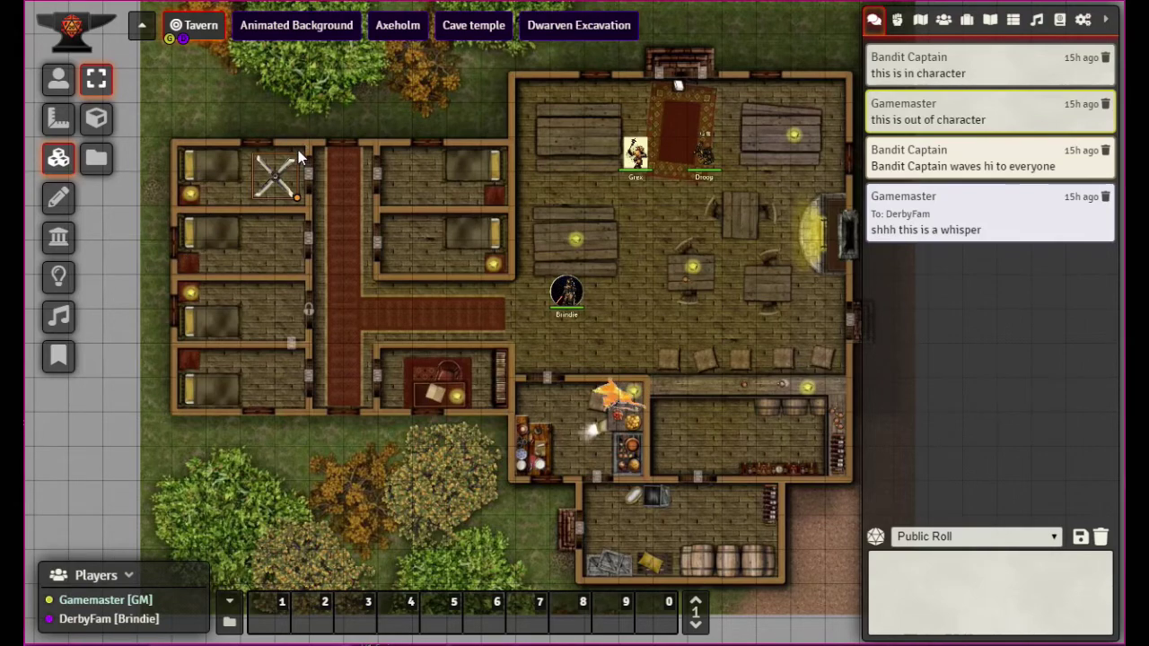
left_click(230, 605)
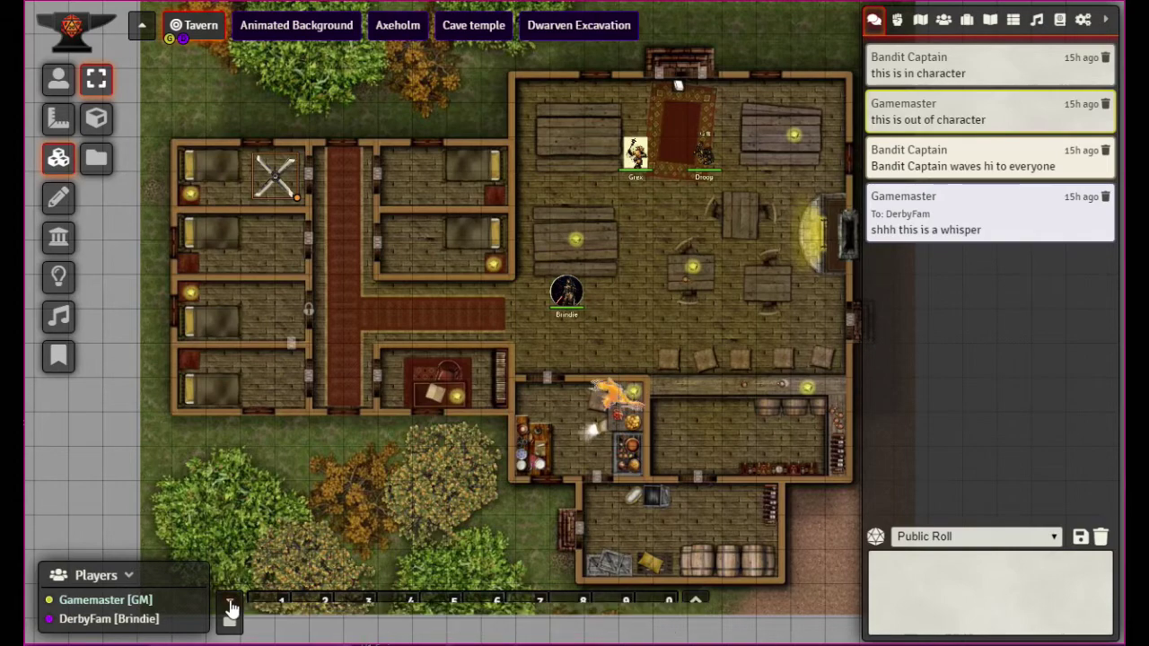
left_click(230, 605)
left_click(229, 624)
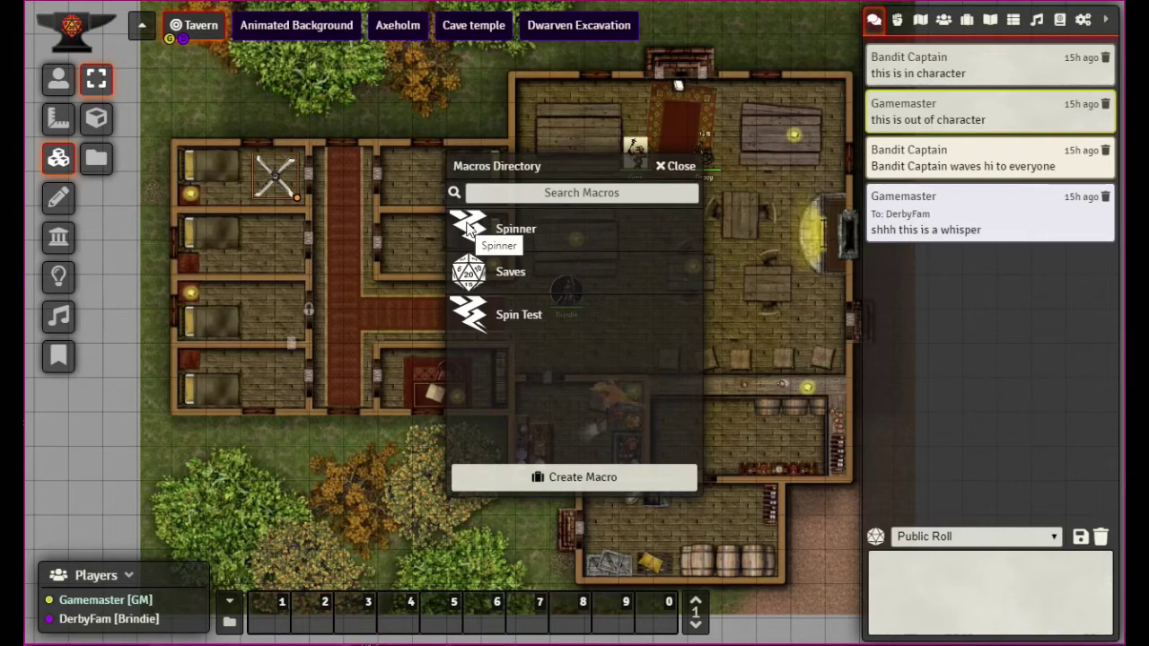
left_click(515, 230)
scroll(507, 357, "down", 3)
scroll(513, 362, "up", 3)
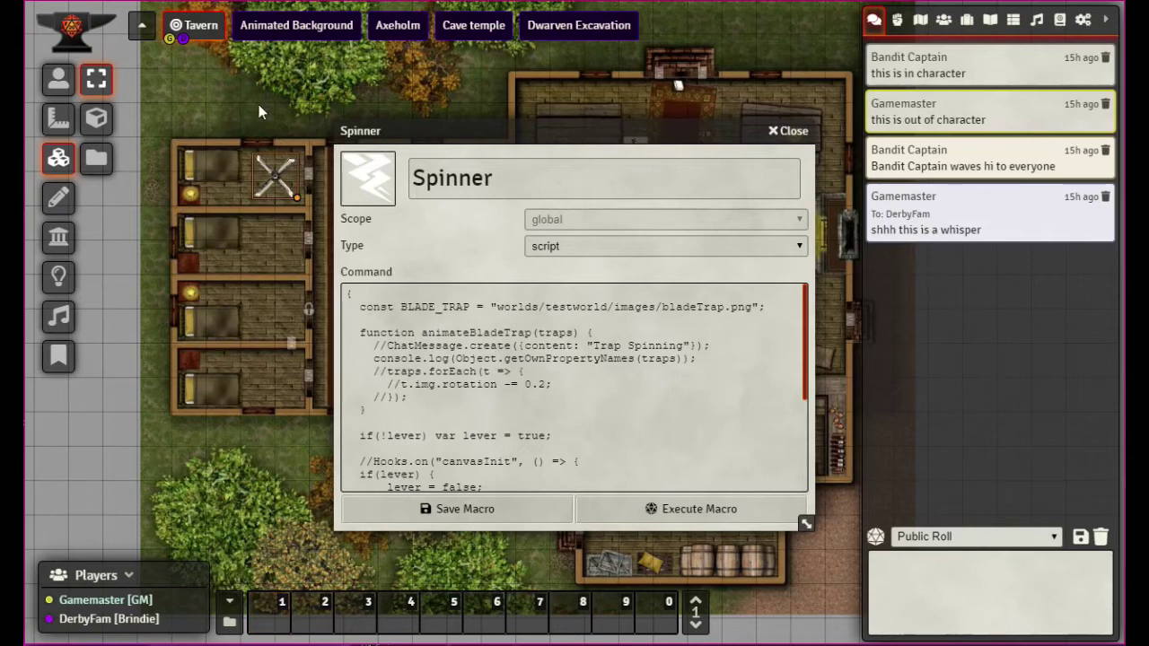
left_click(785, 133)
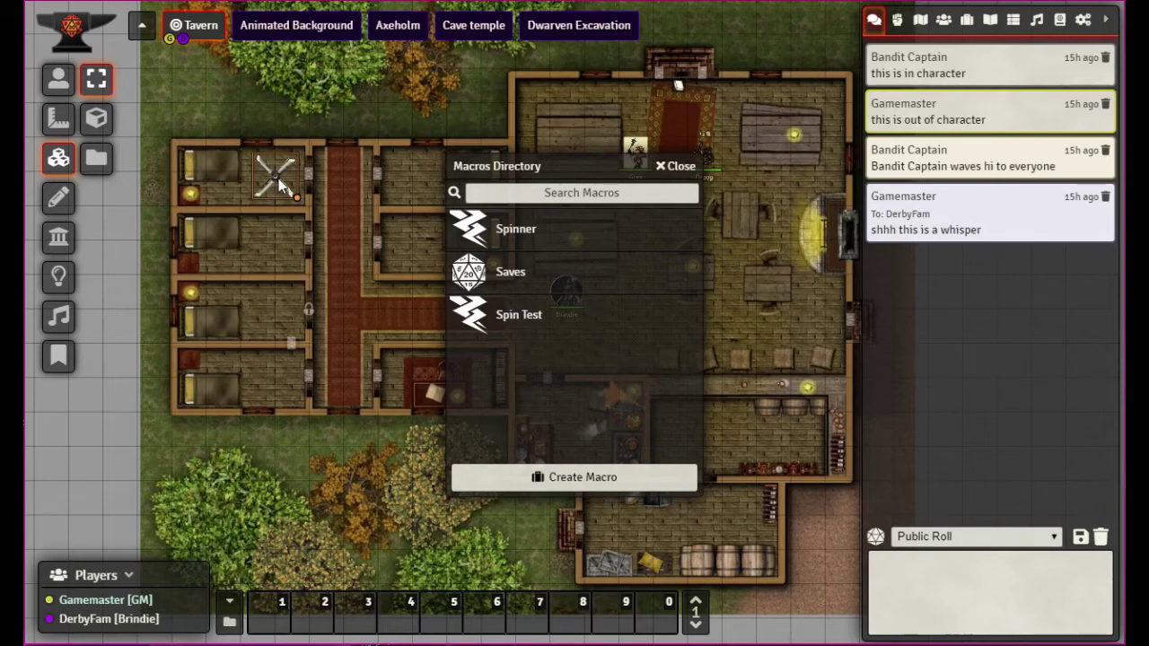
left_click(676, 167)
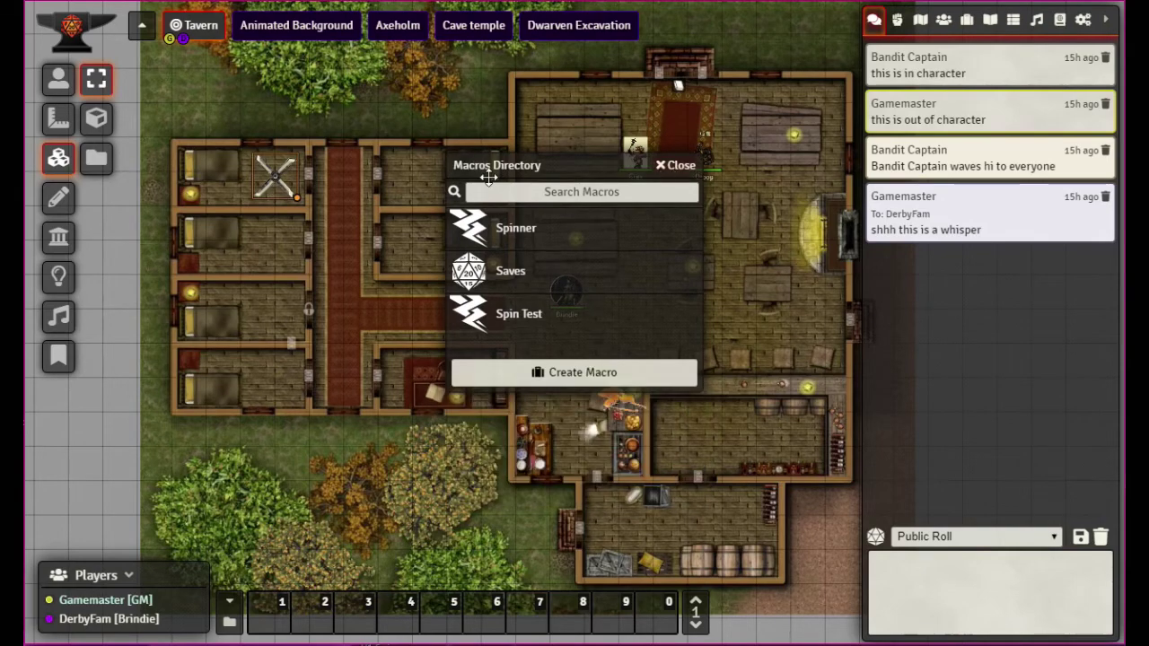
Step: Inspect the full sprite path in the blade trap tile's configuration and close it without changes
double_click(277, 180)
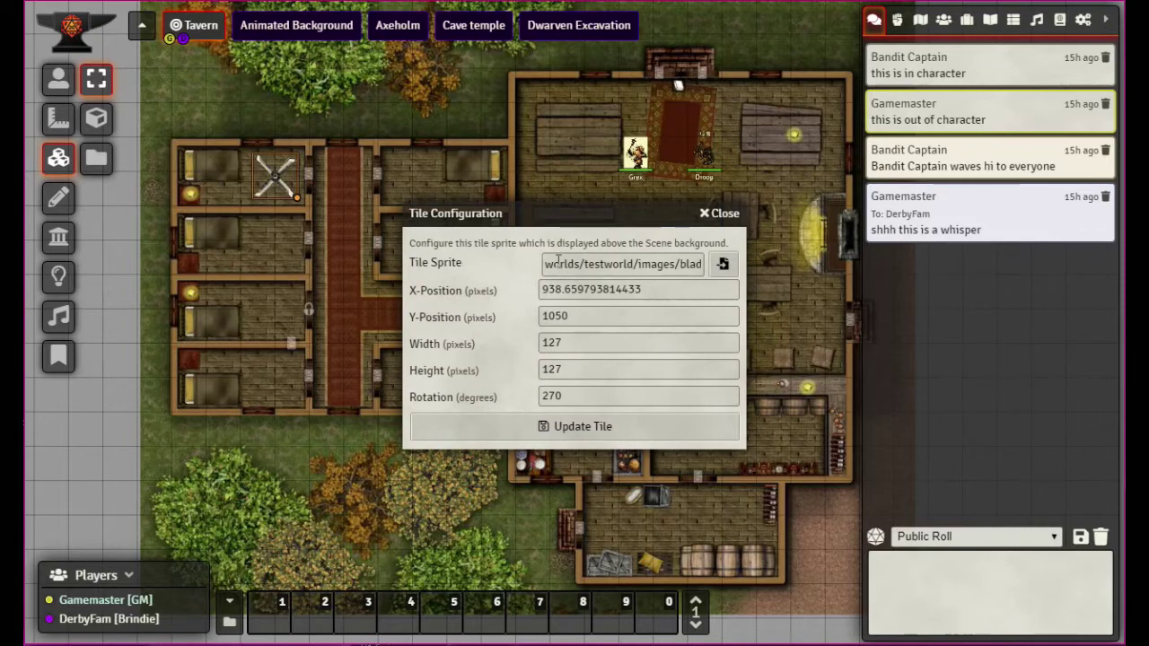
left_click(670, 262)
key("End")
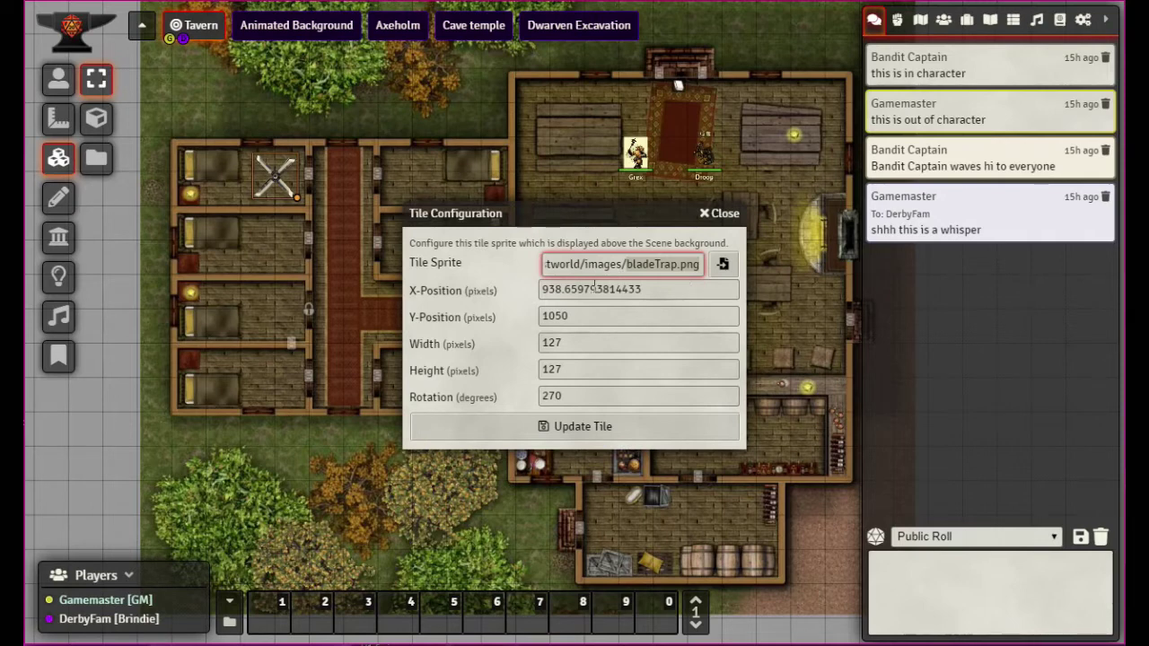
left_click(715, 216)
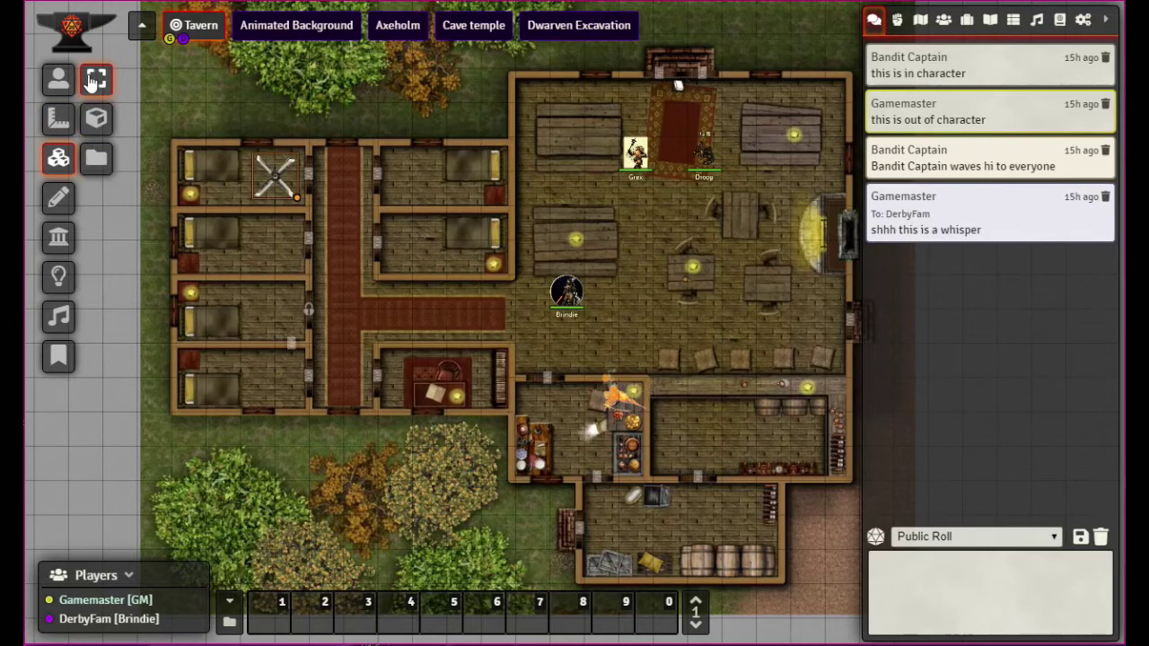
Step: Try to choose vtt_map_50px_90W_106H.jpg as a tile through the tile browser
left_click(96, 162)
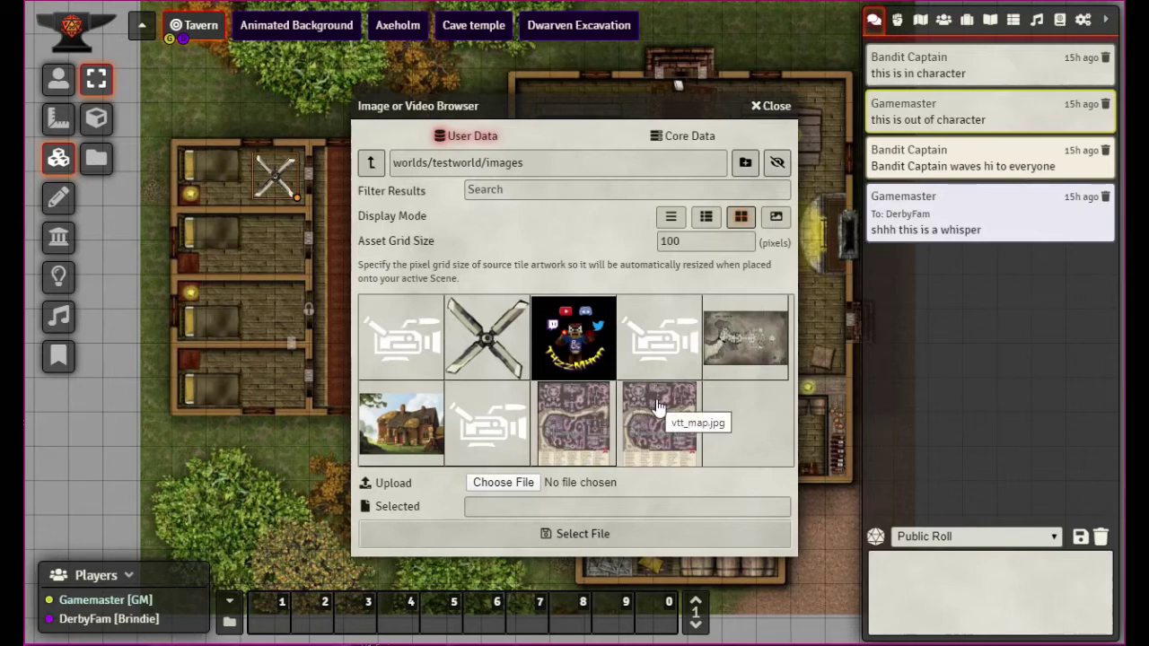
left_click(589, 431)
left_click(574, 537)
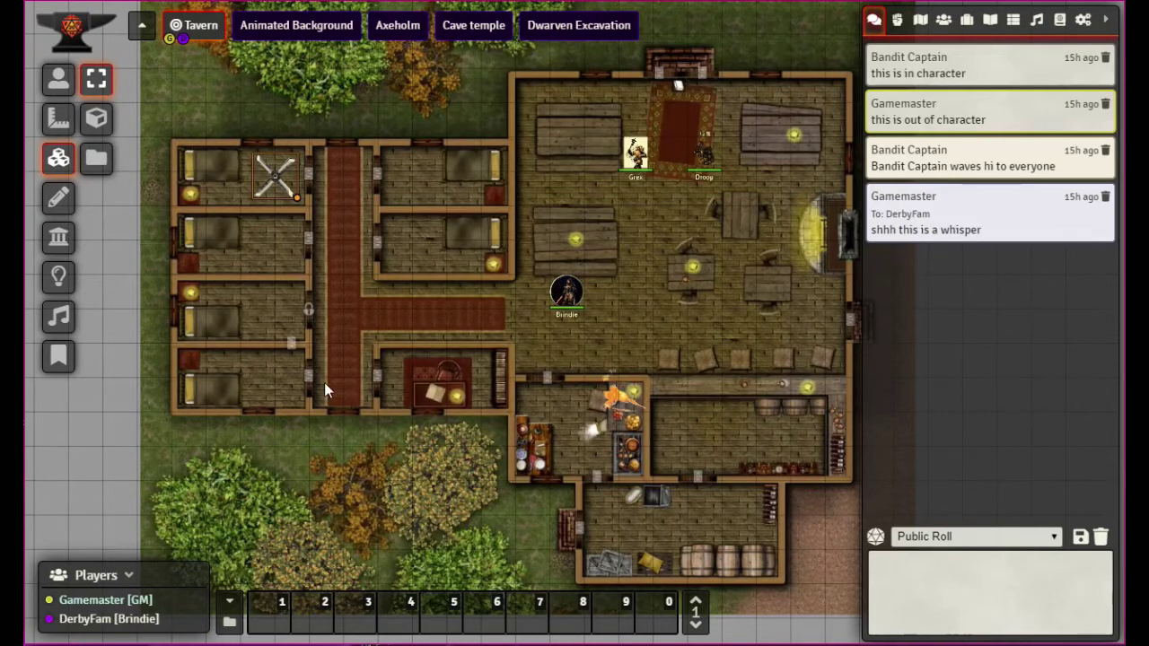
Step: Draw a tile about 607 by 594 pixels over the southwest bedrooms and assign worlds/testworld/images/vtt_map_50px_90W_106H.jpg as its sprite
left_click(96, 118)
left_click_drag(225, 315, 431, 514)
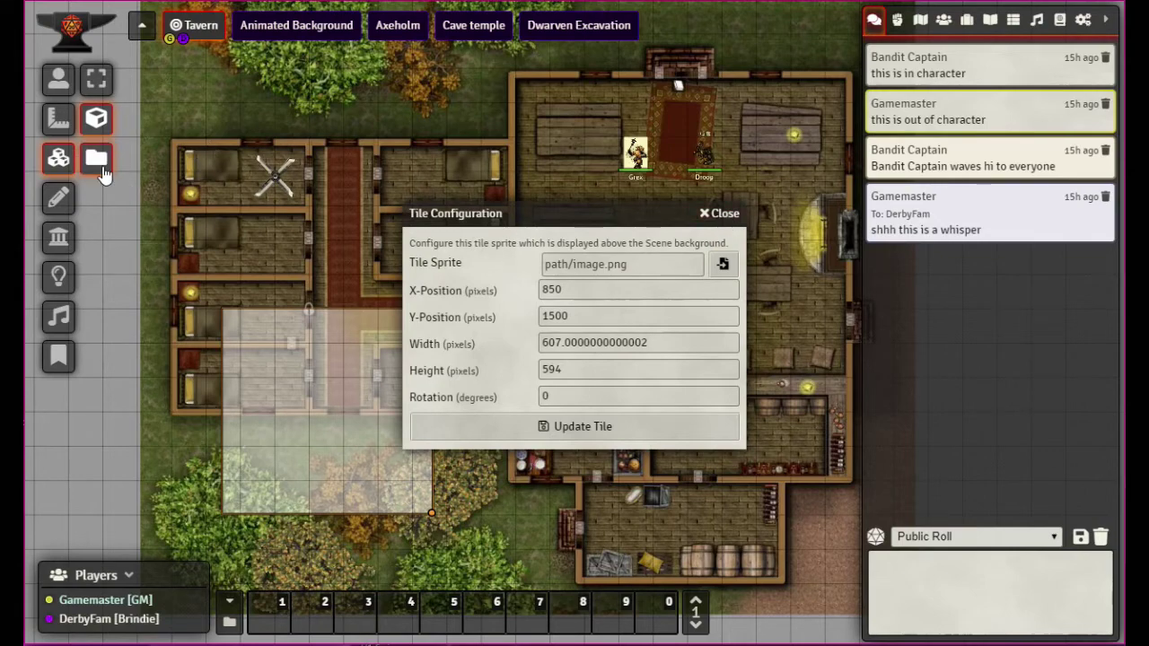
left_click(725, 264)
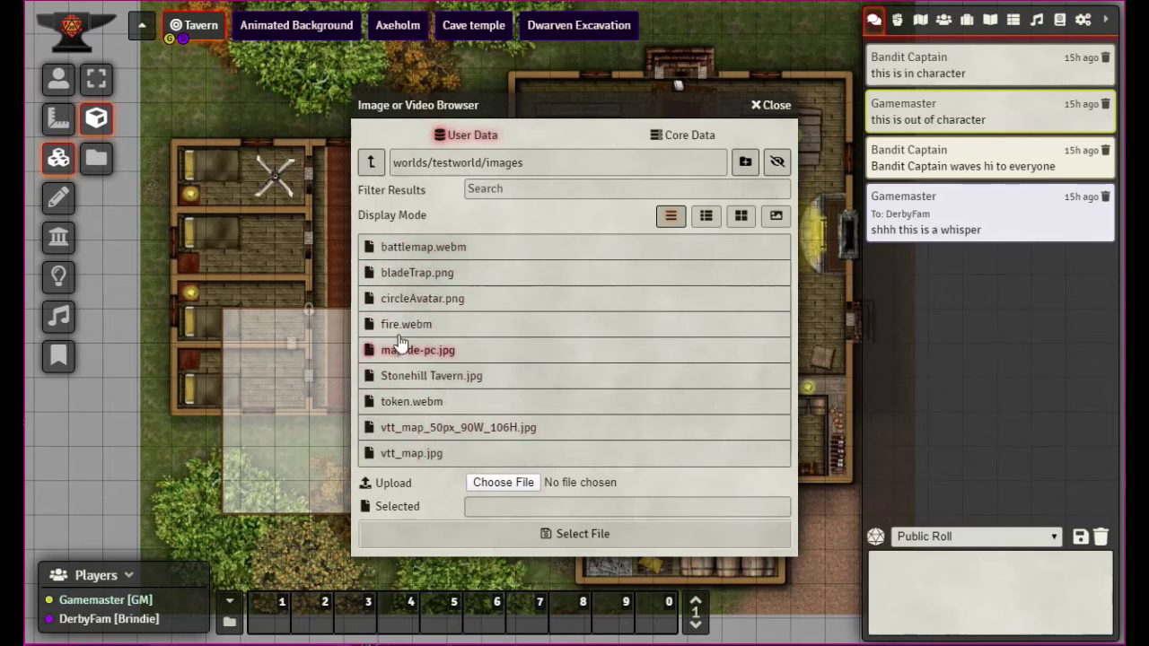
left_click(425, 434)
left_click(574, 540)
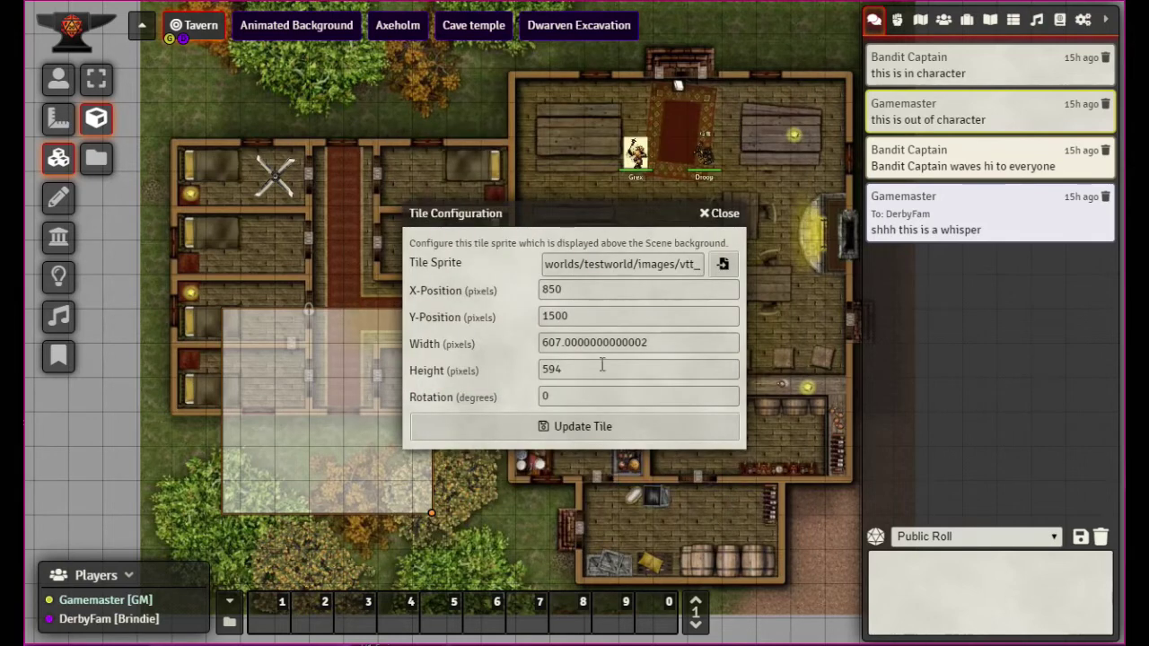
left_click(555, 425)
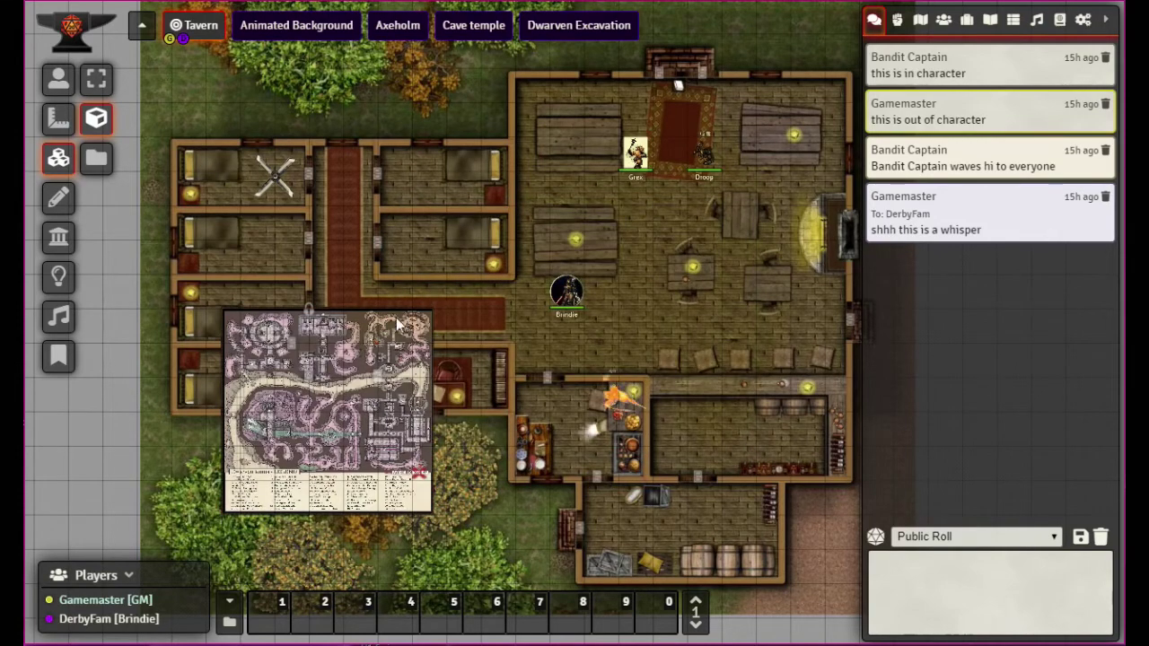
Step: Move the map tile around the bedroom wing and leave it over the western corridor, overlapping the blade trap
mouse_move(326, 363)
left_mouse_down()
mouse_move(330, 269)
mouse_move(321, 404)
mouse_move(331, 361)
left_mouse_up()
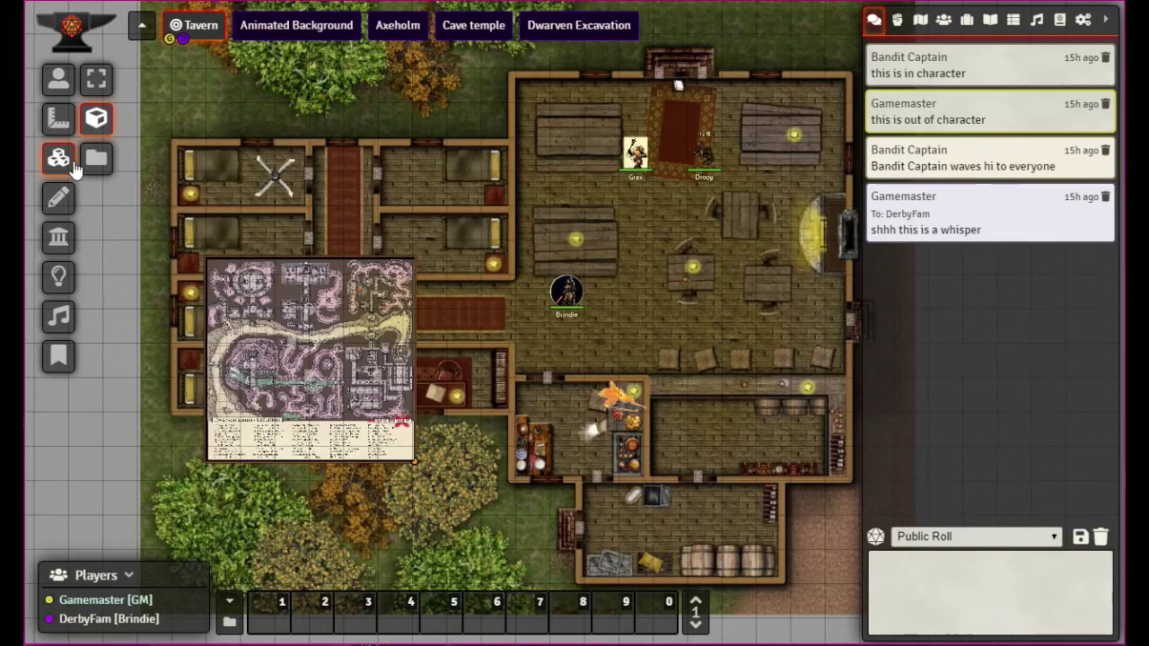
left_click(73, 165)
left_click_drag(341, 391, 290, 168)
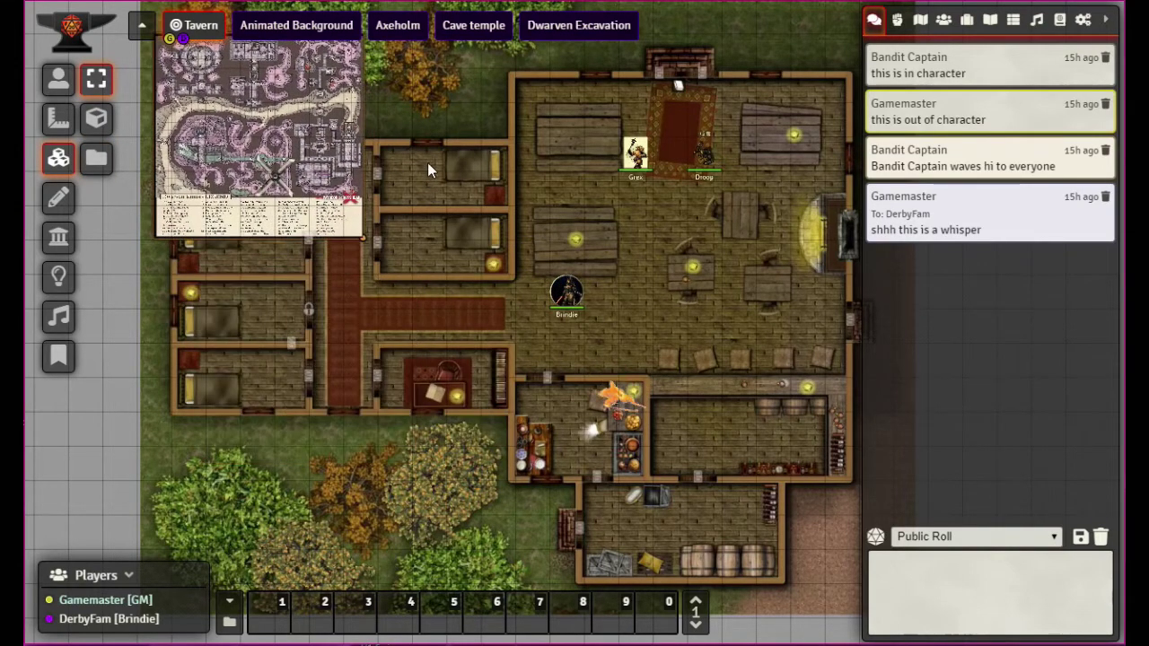
left_click_drag(253, 131, 341, 405)
left_click_drag(440, 363, 364, 241)
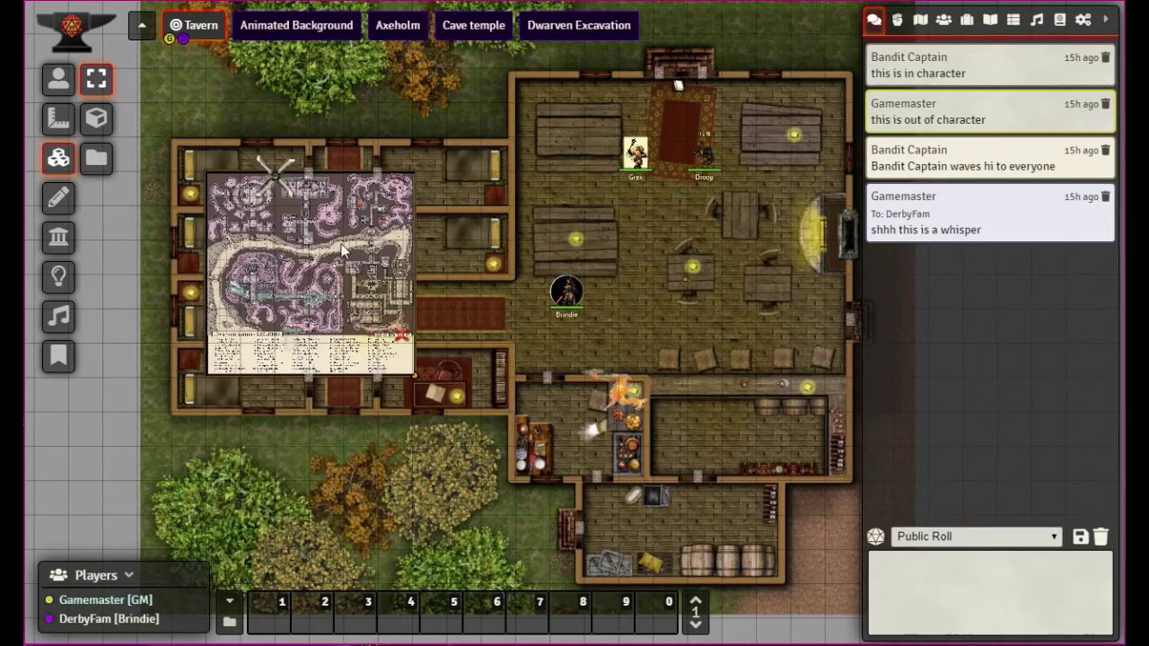
Step: Check the configuration of the blade trap tile overlapping the map tile and close it without changes
double_click(275, 180)
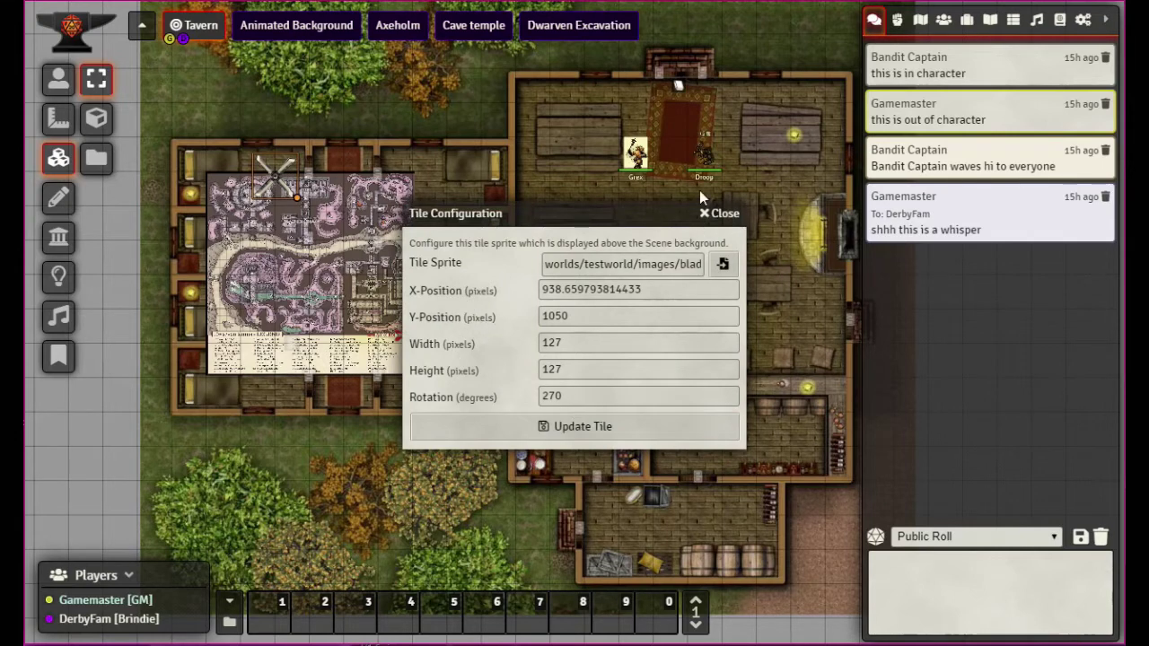
left_click(719, 214)
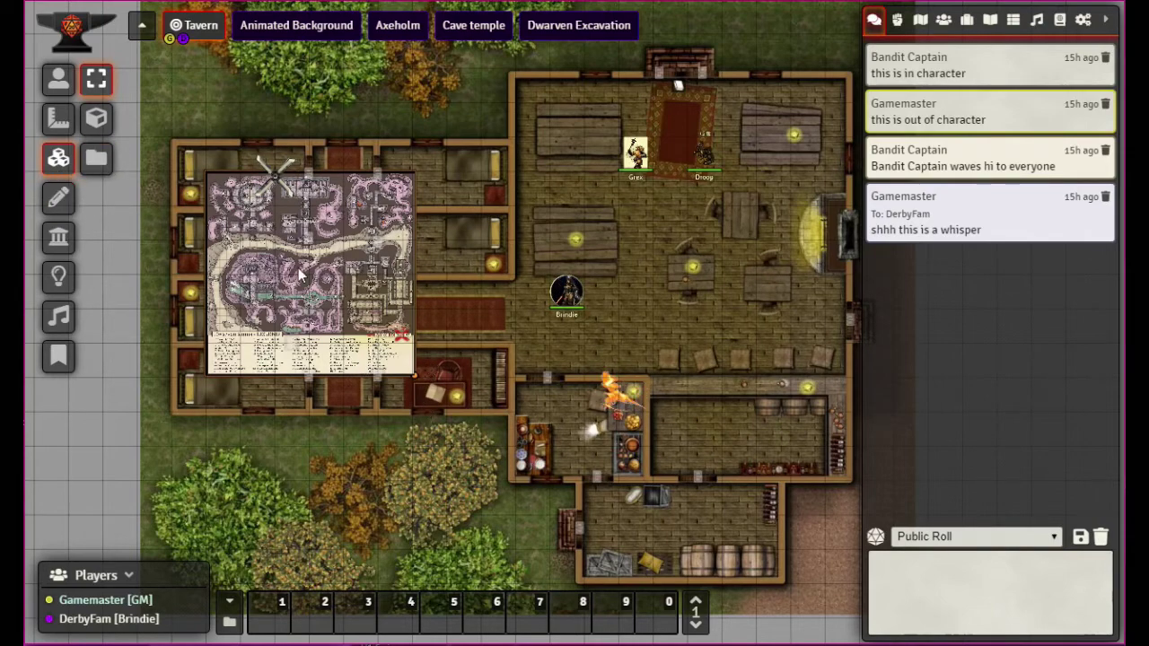
mouse_move(330, 299)
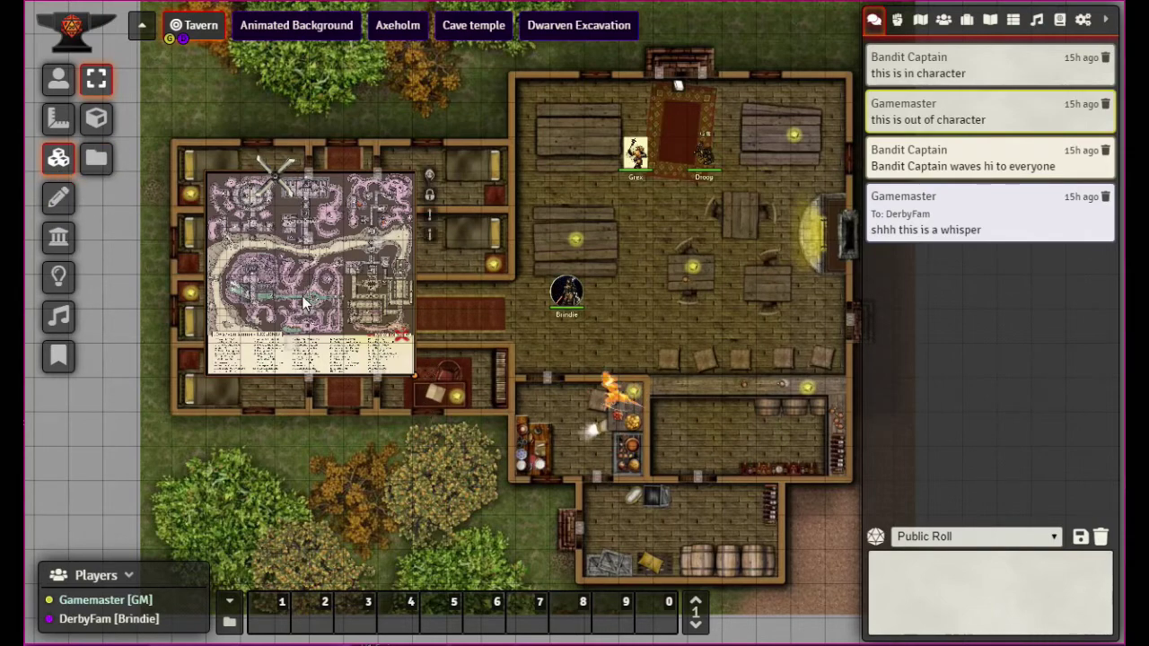
Step: Move the Brindie token around the main hall to preview its vision, return it to its starting spot and deselect it
mouse_move(377, 260)
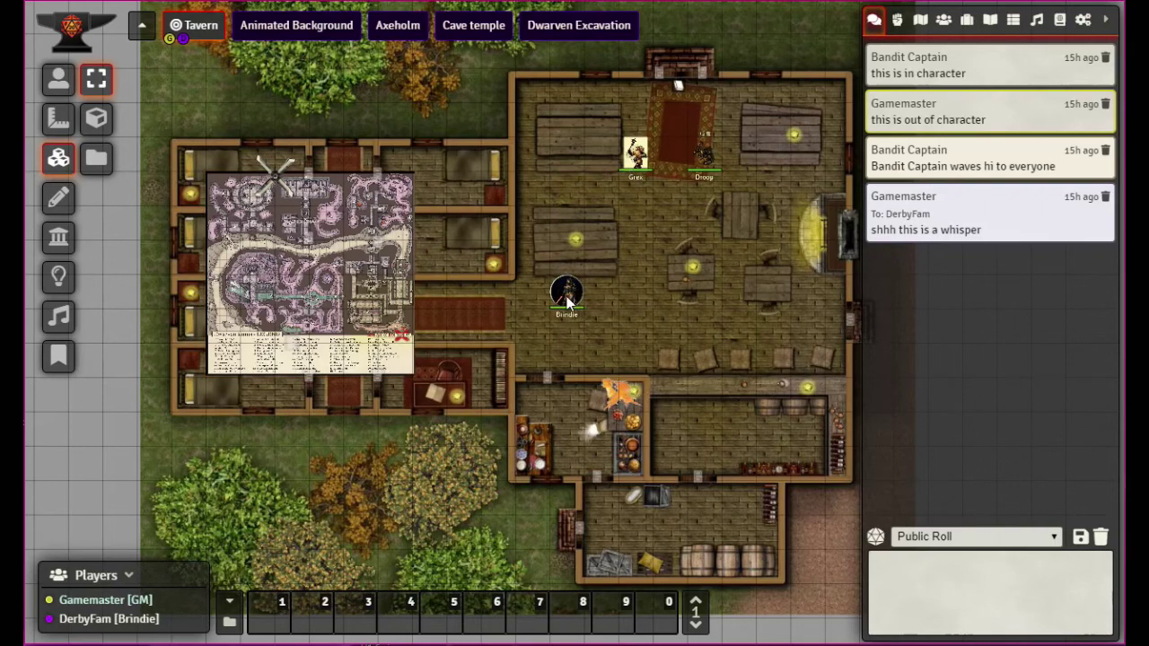
left_click(73, 85)
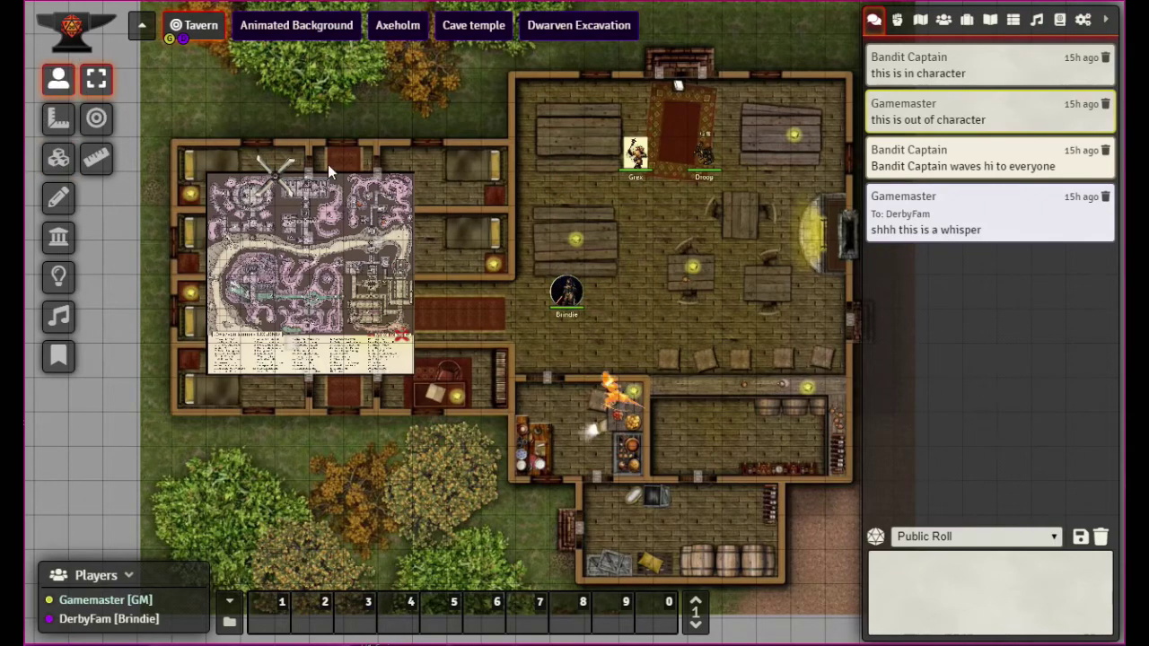
left_click_drag(566, 295, 603, 232)
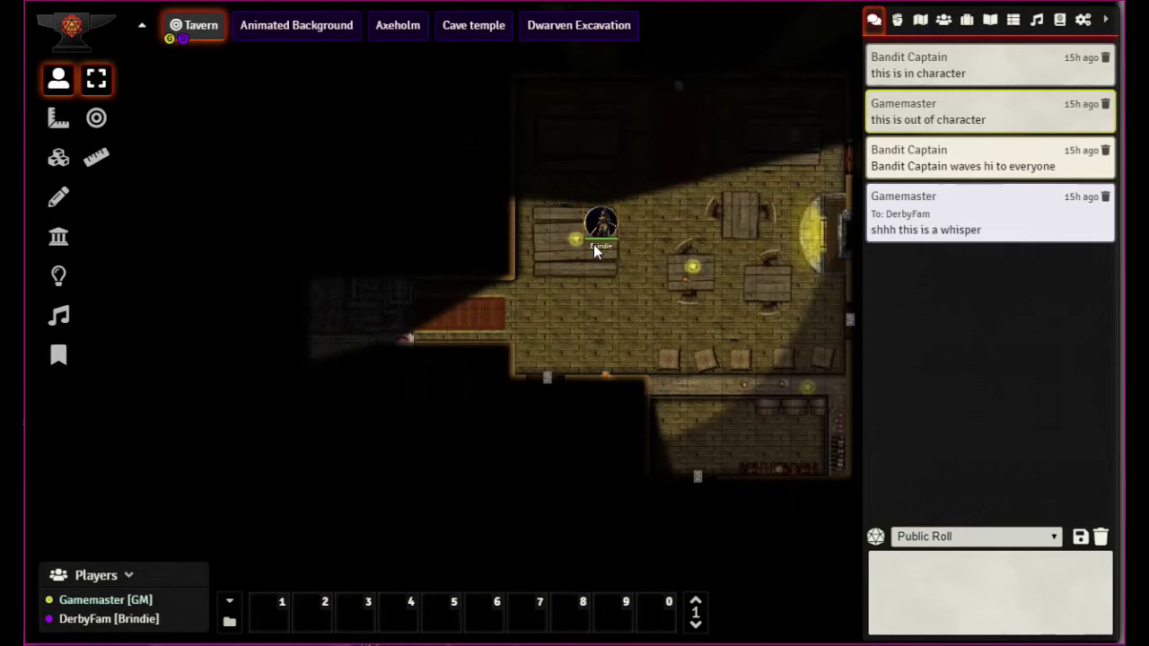
left_click_drag(614, 184, 633, 168)
left_click(628, 158)
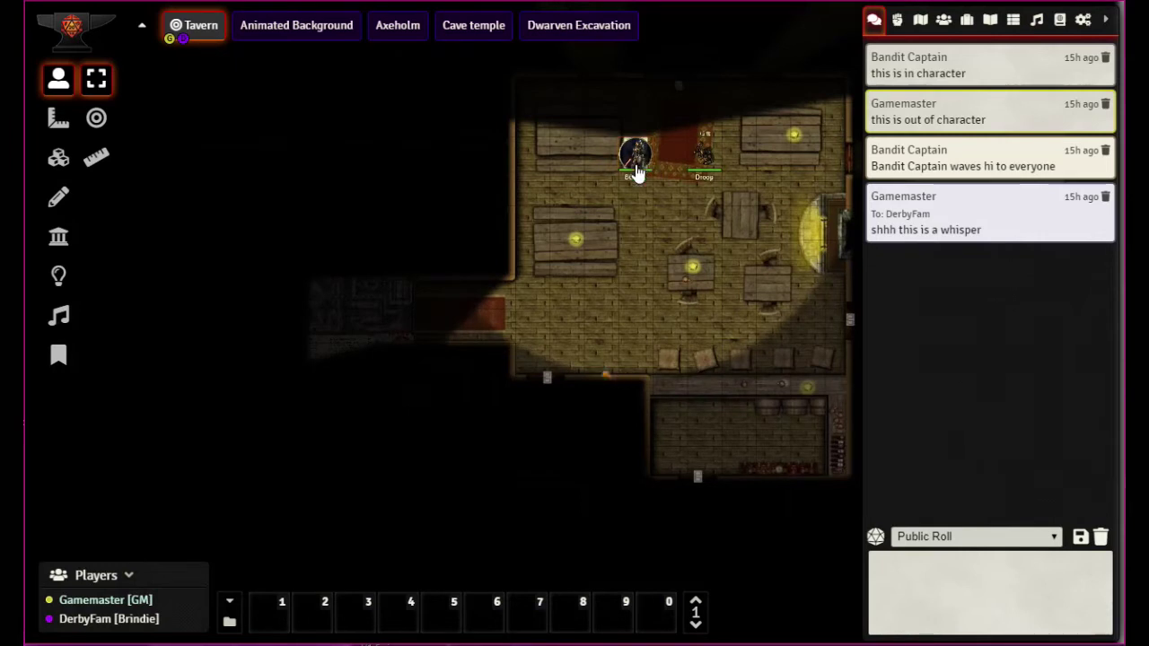
left_click_drag(638, 158, 631, 223)
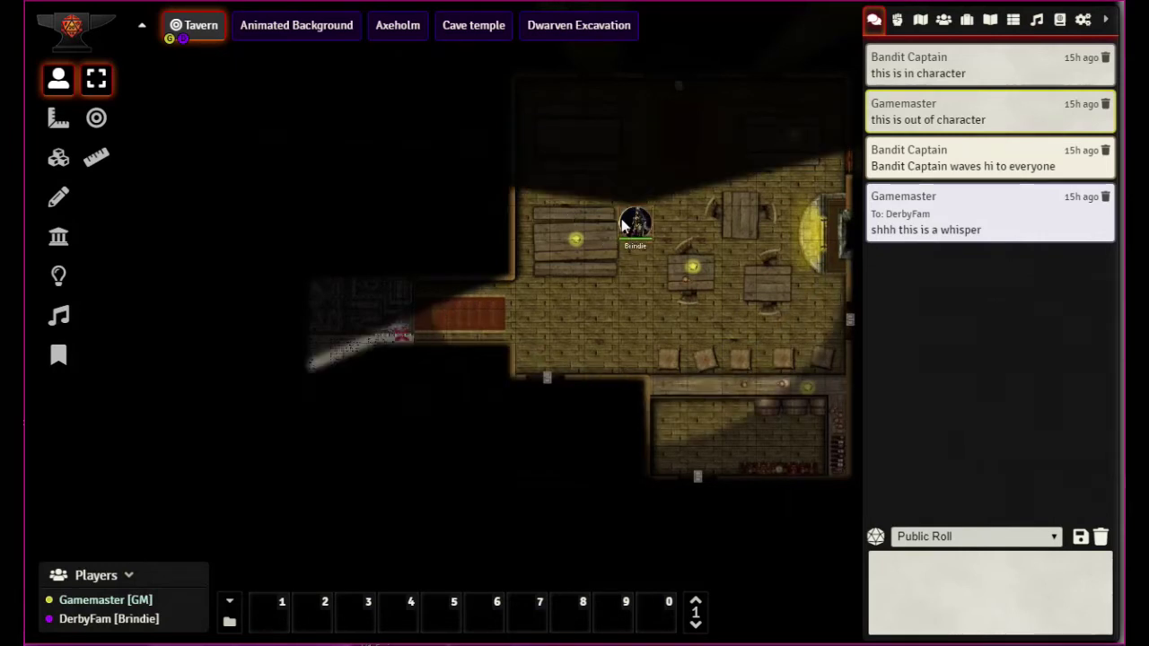
left_click_drag(635, 229, 569, 296)
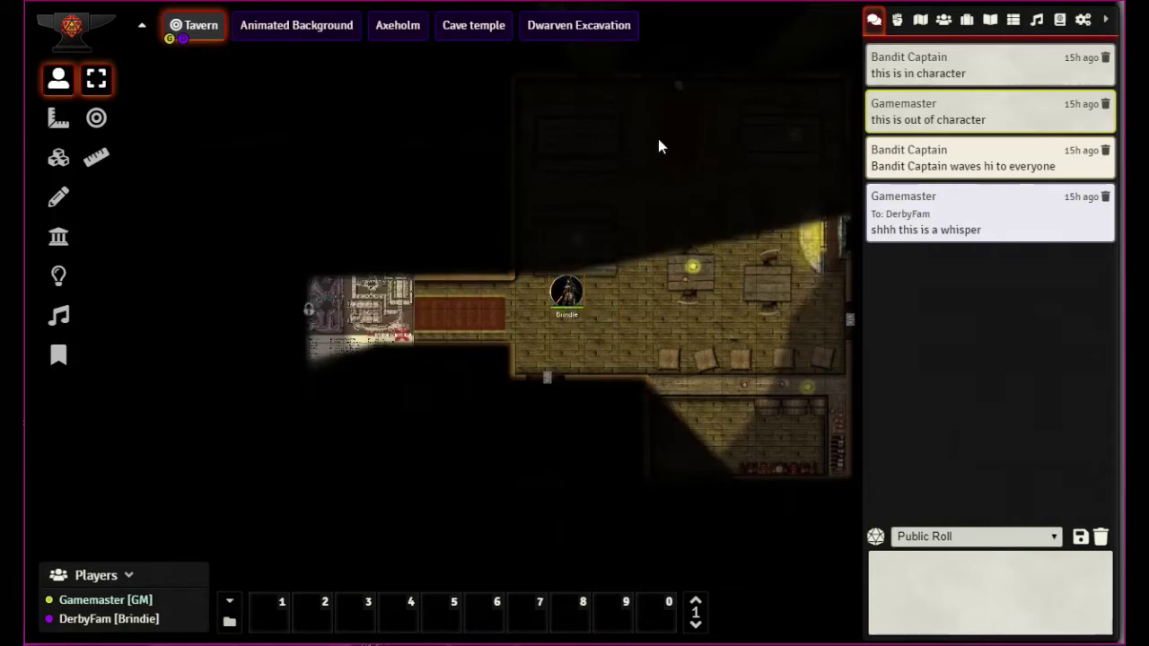
left_click(636, 332)
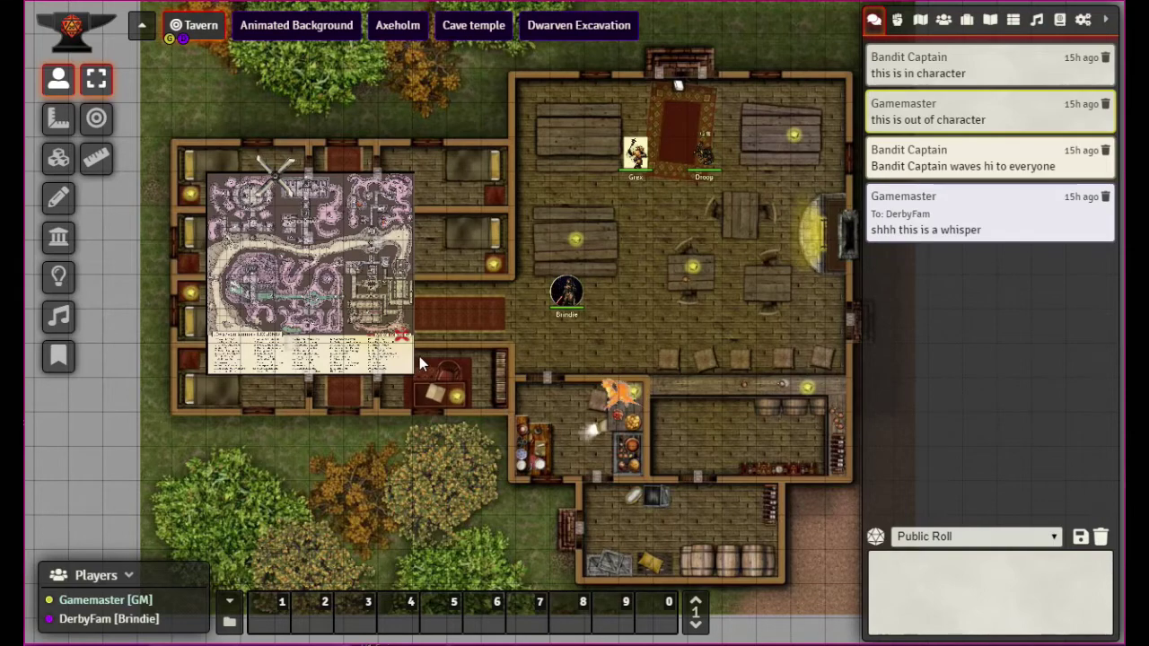
Step: Delete the map tile covering the bedroom wing and check the blade trap tile's configuration without changing it
left_click(58, 158)
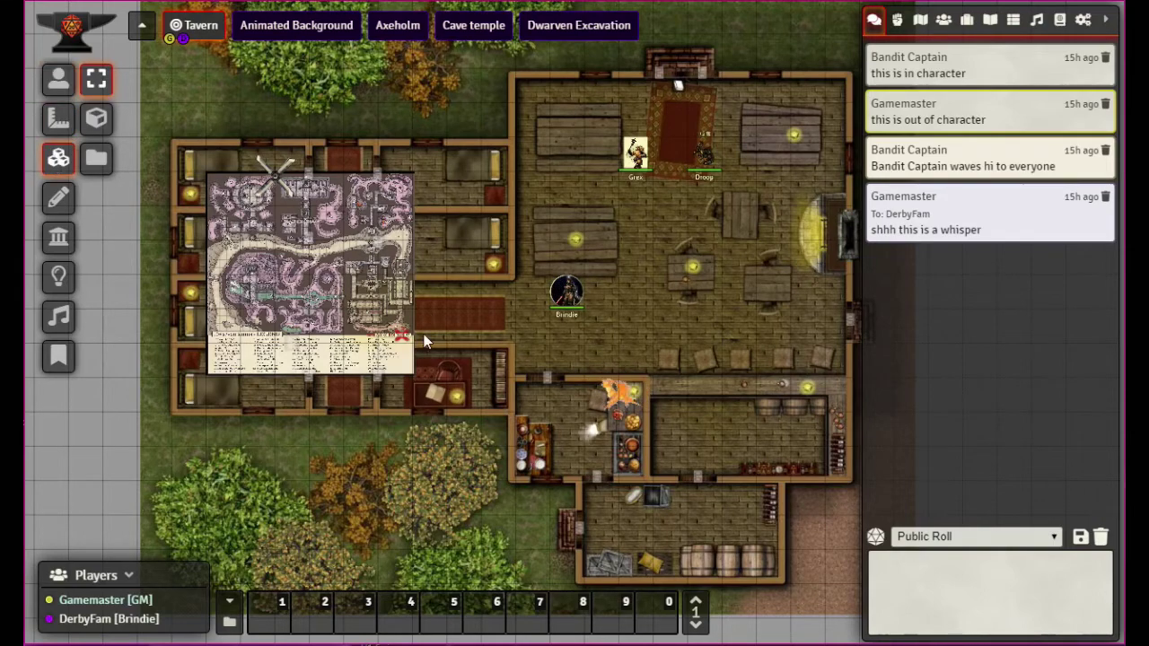
key("Delete")
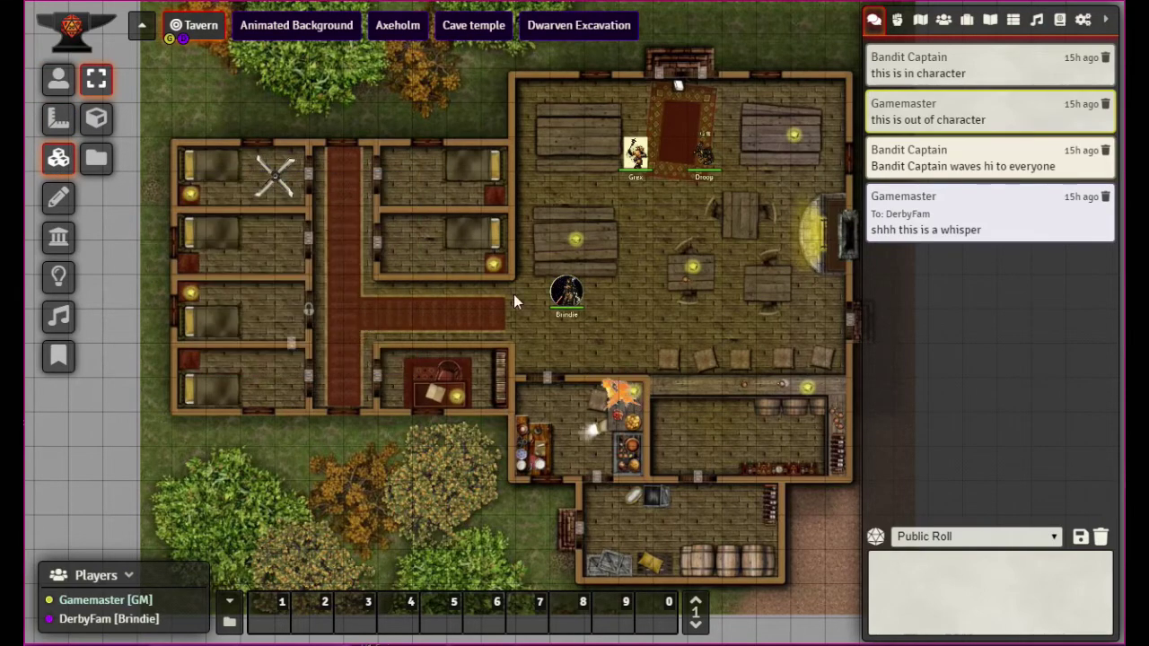
double_click(275, 178)
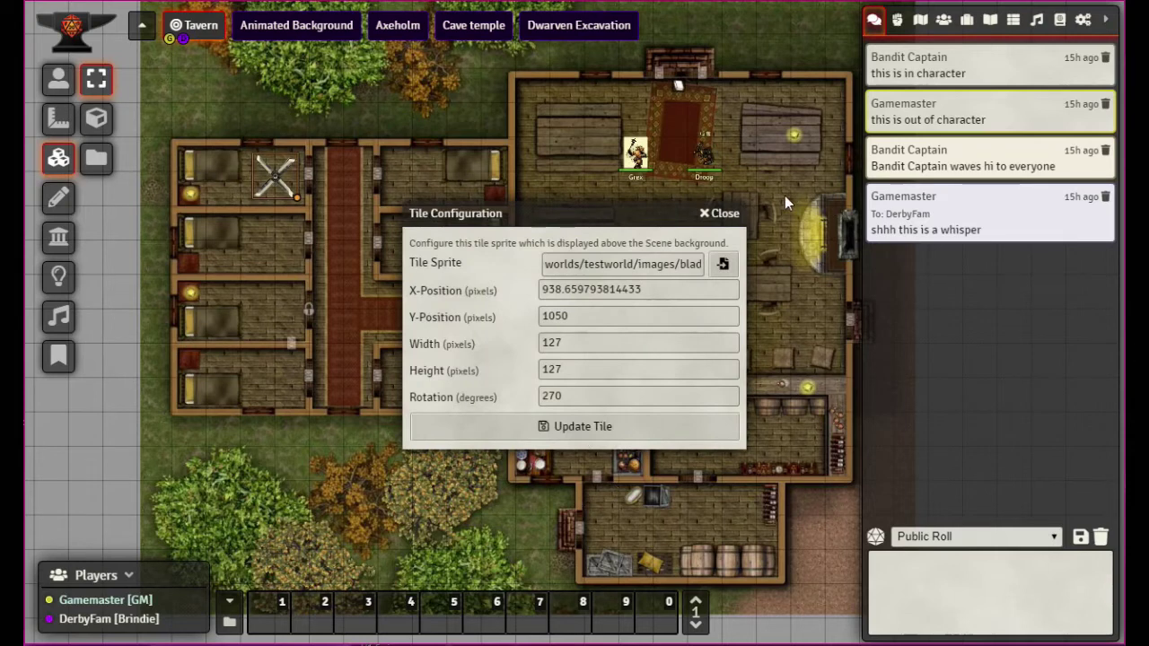
left_click(723, 215)
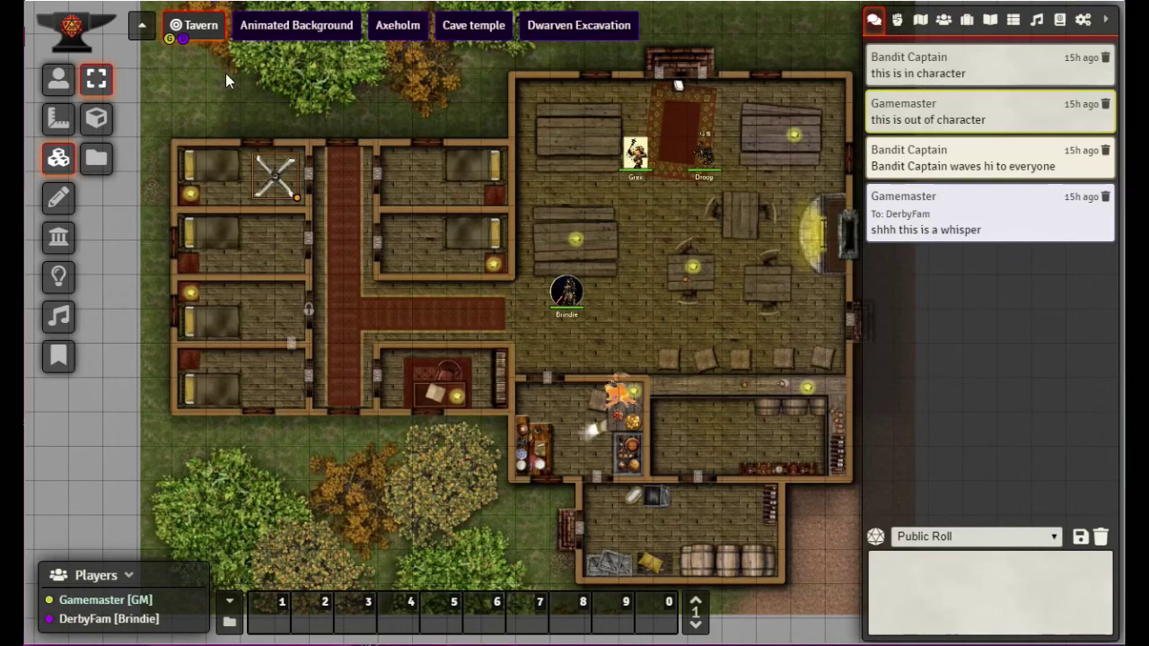
Step: Hide the blade trap tile in the northwest bedroom and make it visible again
scroll(373, 159, "up", 3)
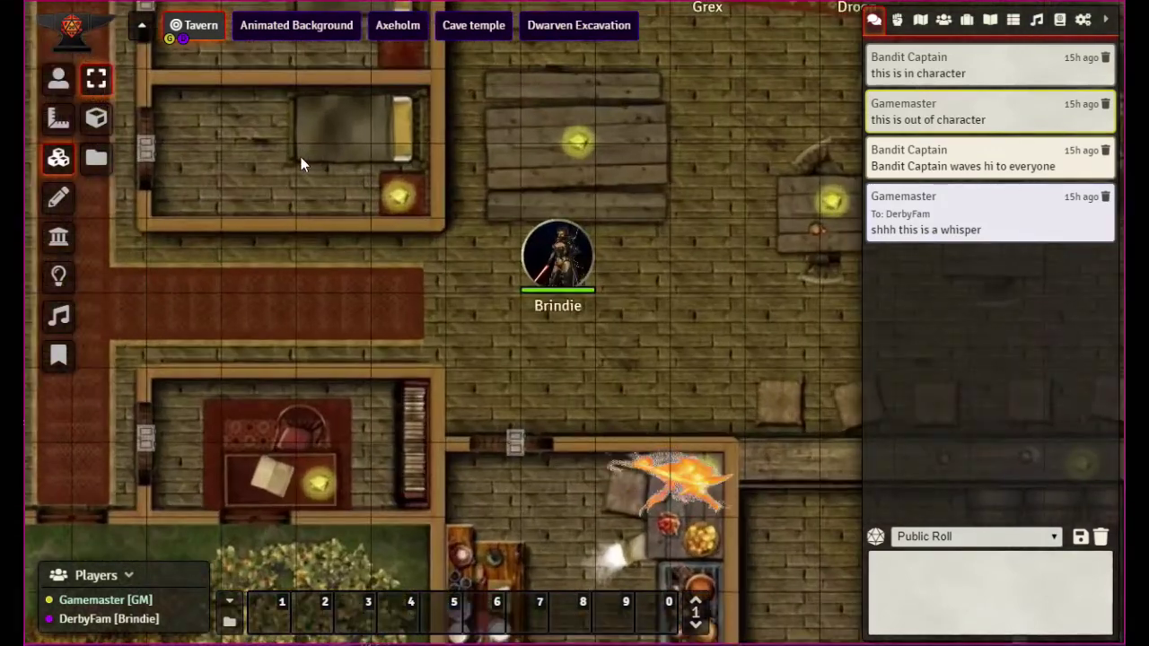
left_click_drag(301, 159, 764, 396)
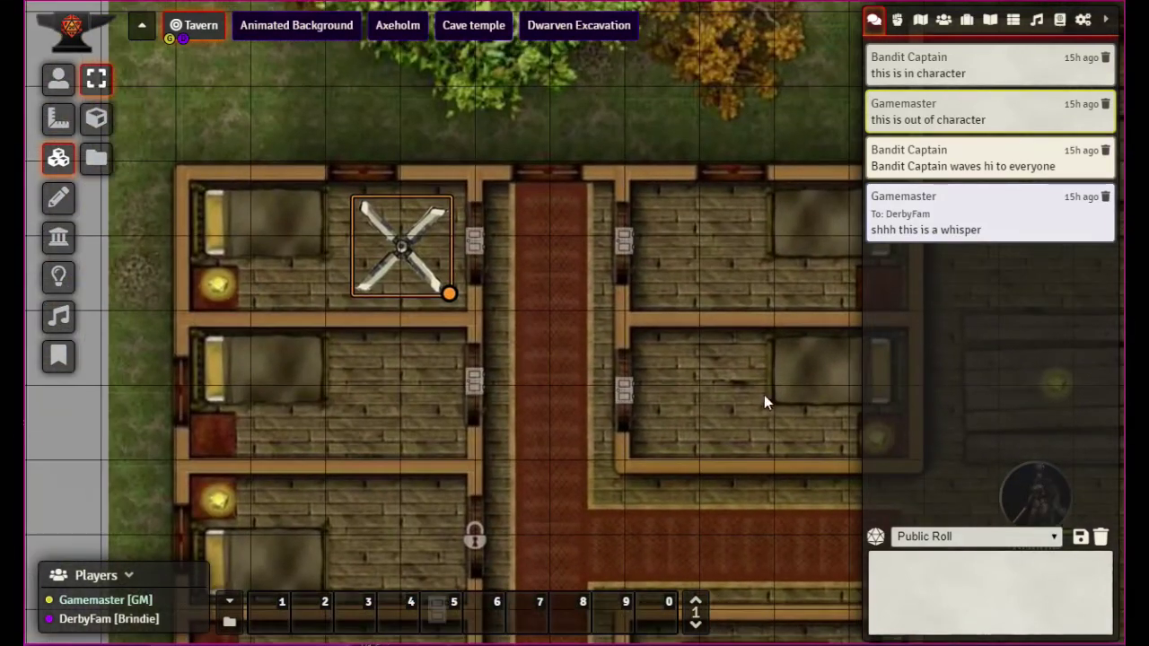
right_click(406, 241)
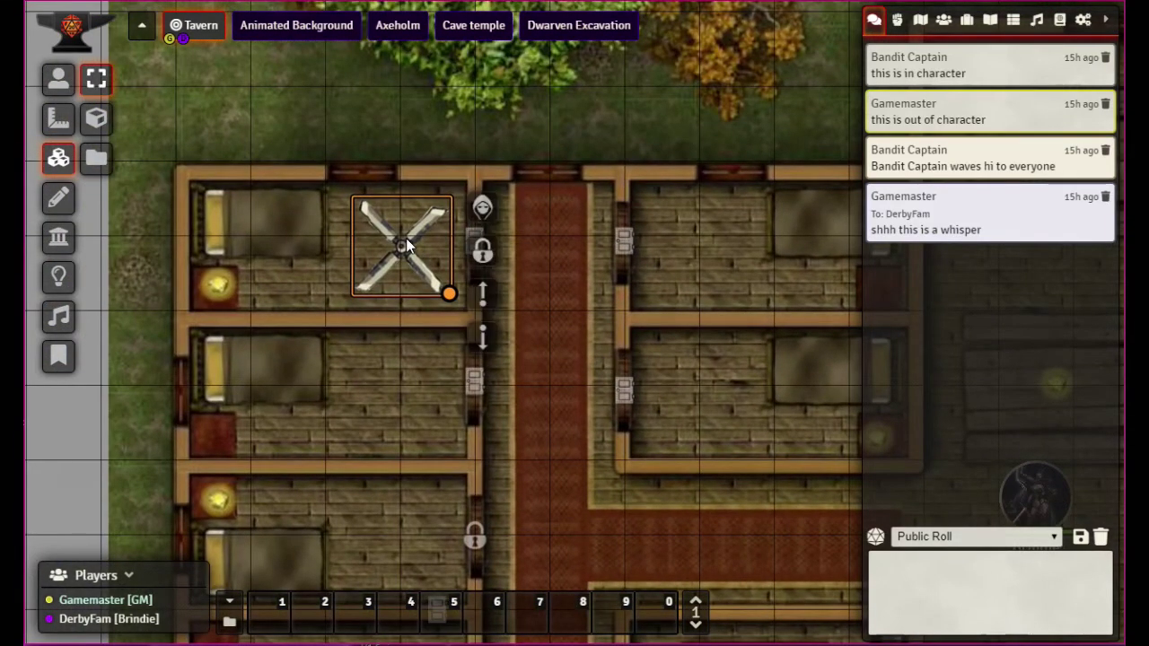
left_click(482, 208)
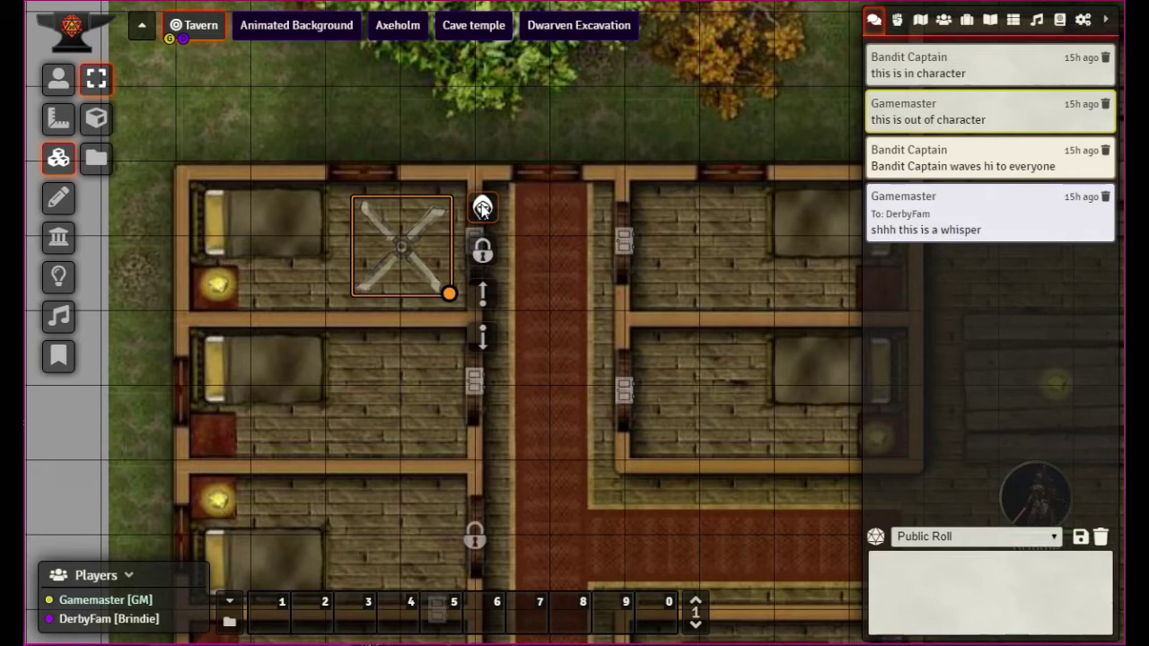
left_click(481, 208)
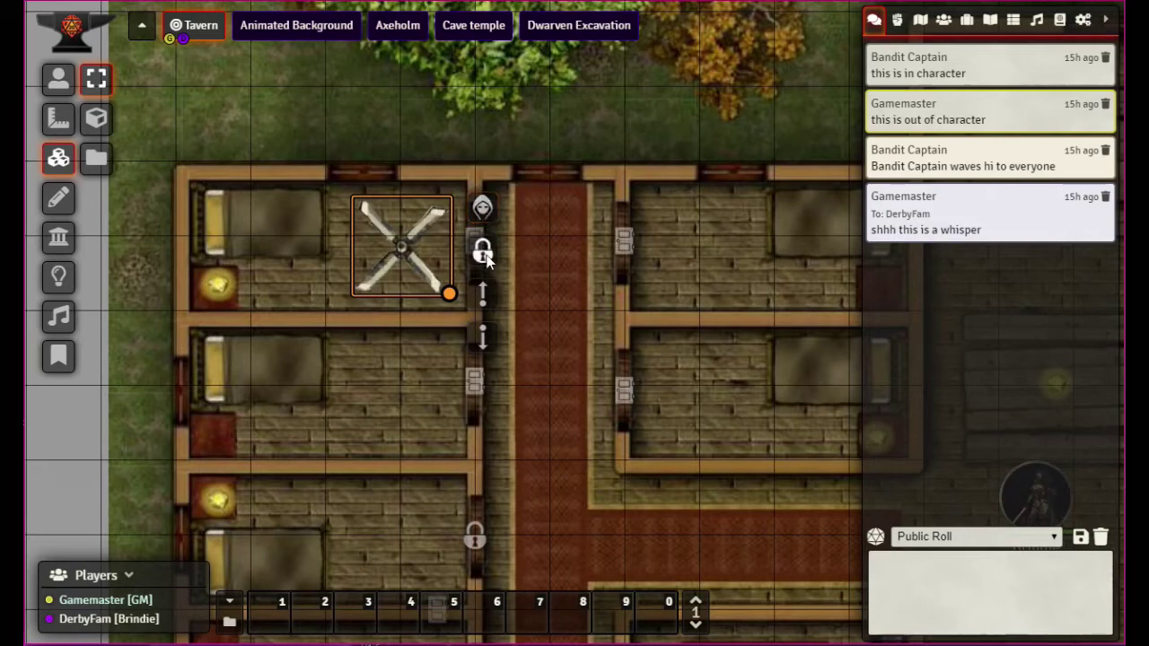
Step: Lock the blade trap tile, unlock it after checking its configuration, and shift it slightly east within the bedroom
left_click(483, 254)
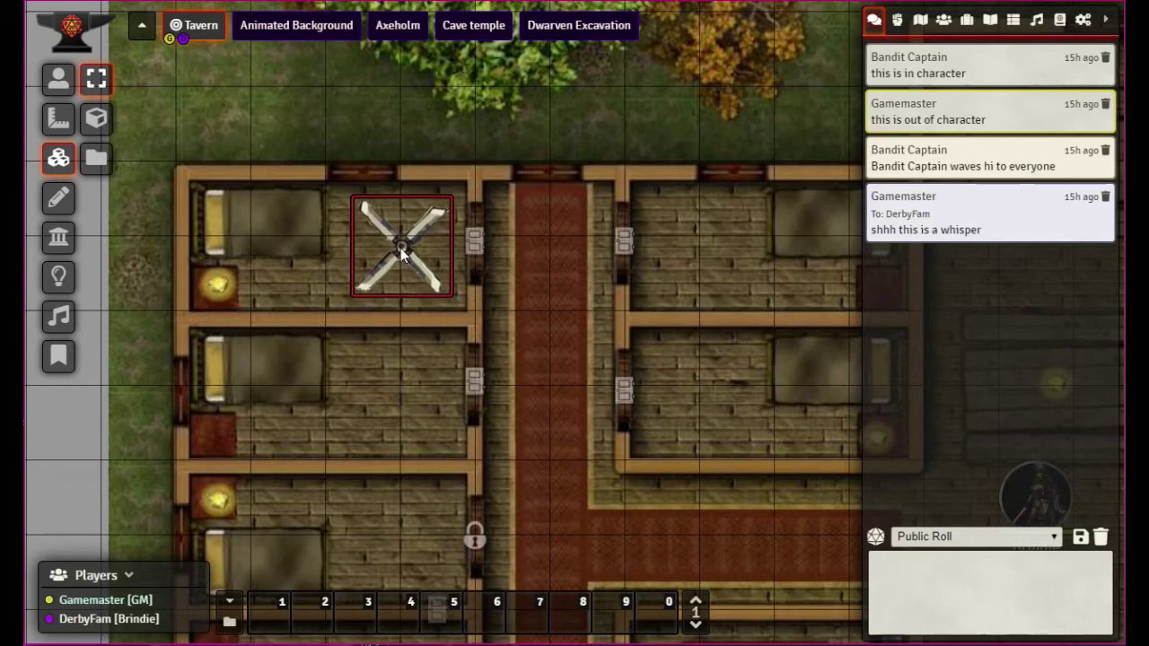
double_click(400, 248)
left_click(723, 214)
right_click(406, 236)
left_click(483, 253)
mouse_move(395, 251)
left_mouse_down()
mouse_move(300, 301)
mouse_move(413, 259)
mouse_move(397, 256)
left_mouse_up()
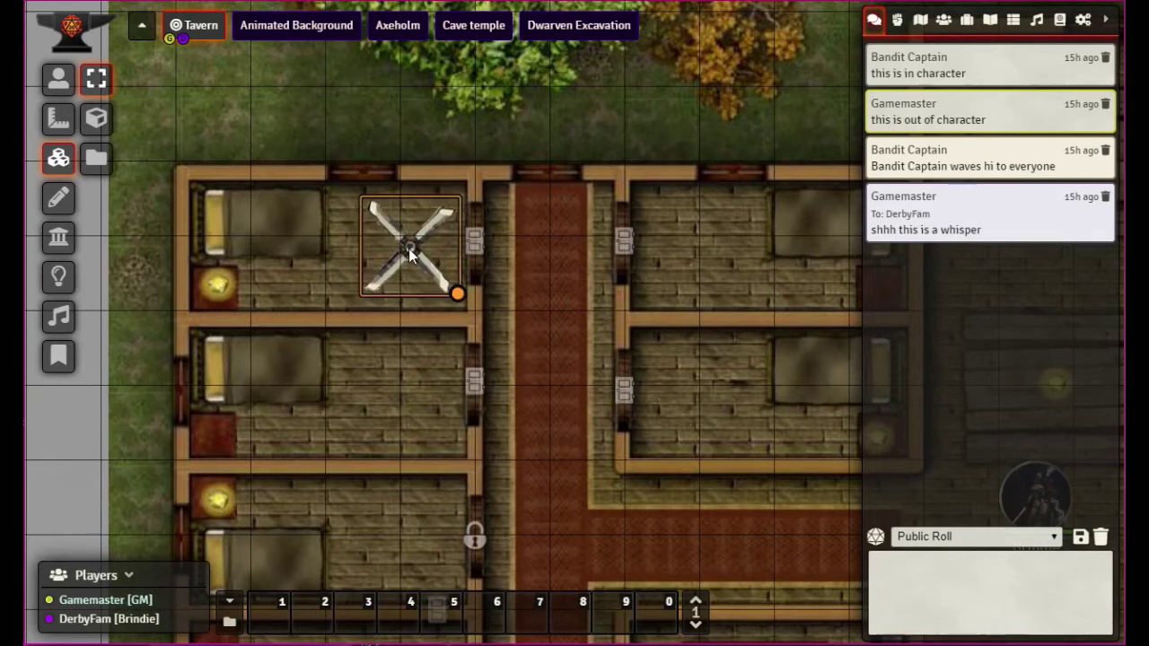
Step: Draw a tile about 121 by 151 pixels overlapping the blade trap, assign bladeTrap.png as its sprite, and widen it slightly
right_click(409, 250)
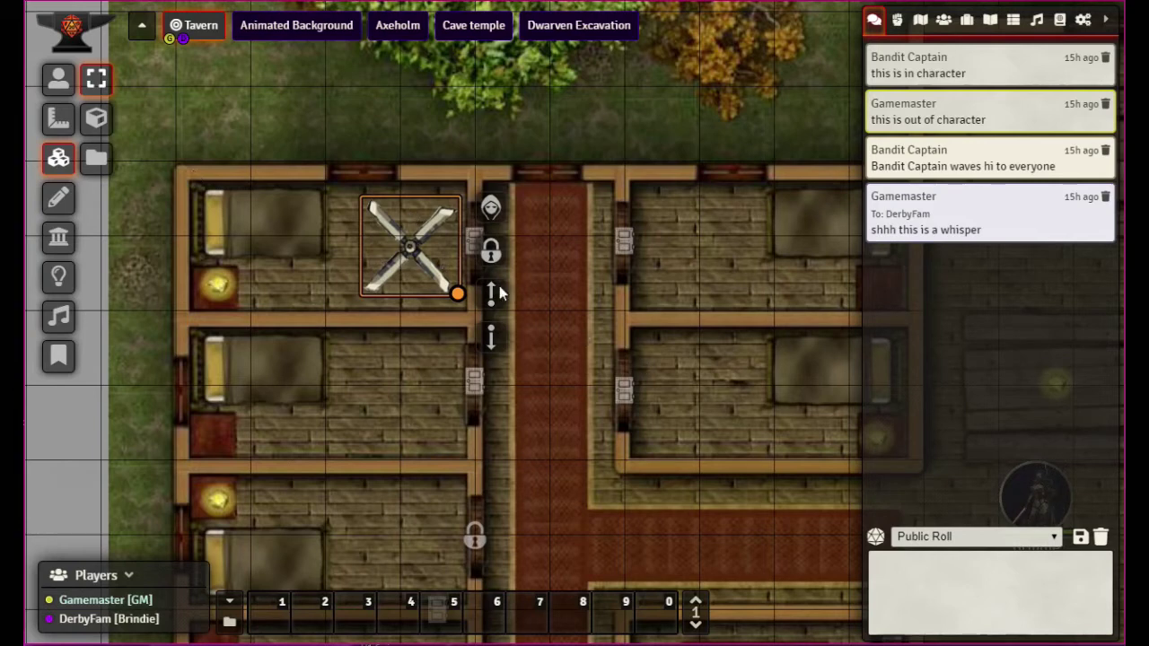
left_click(97, 121)
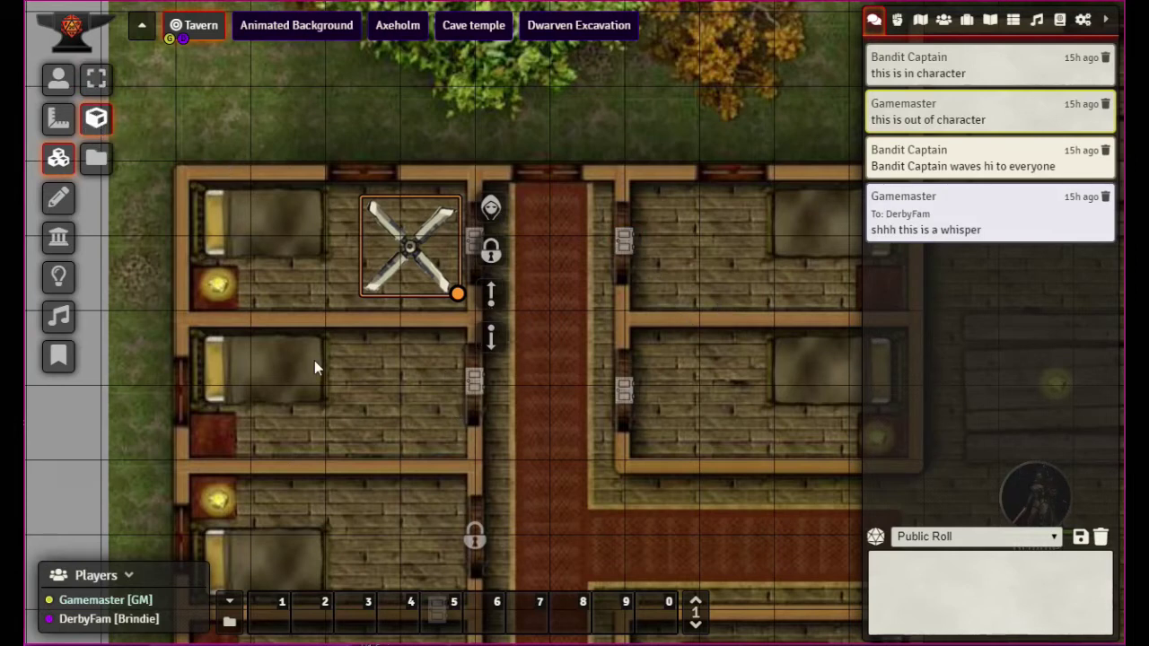
left_click_drag(323, 235, 417, 349)
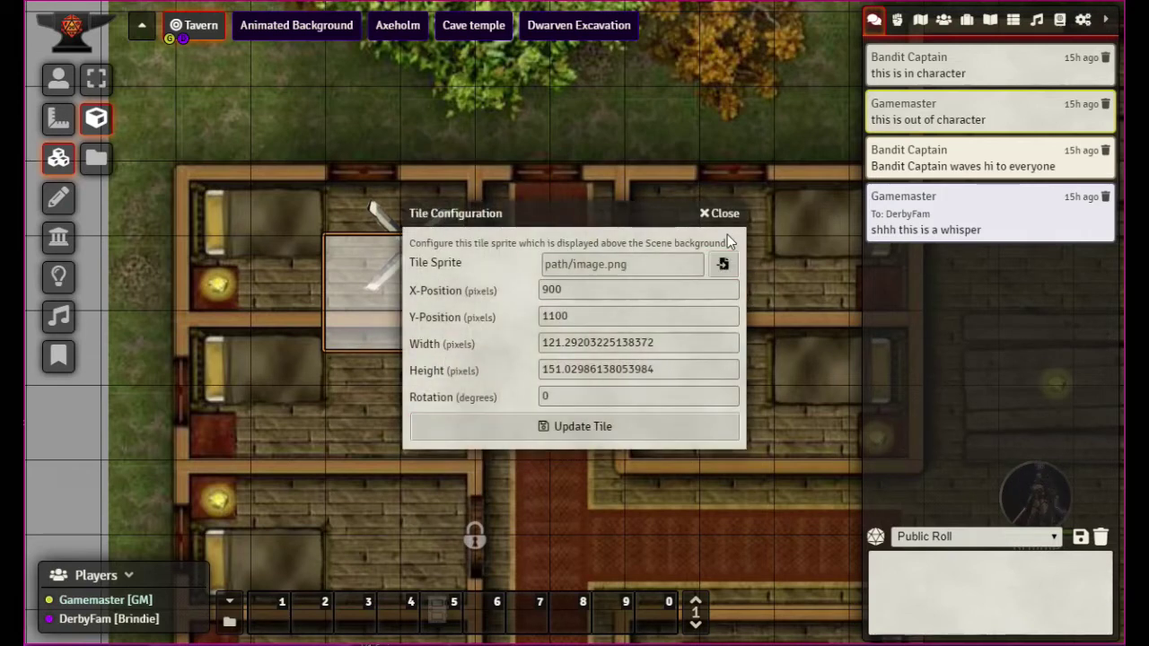
left_click(722, 264)
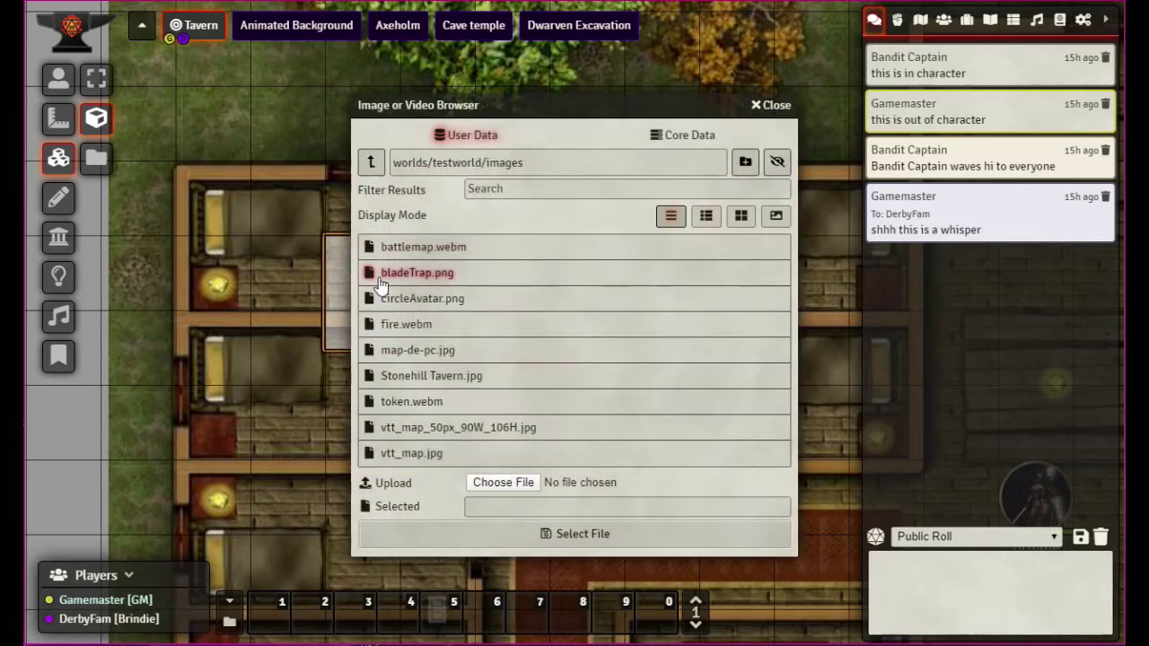
left_click(408, 274)
left_click(596, 538)
left_click(631, 418)
left_click(385, 282)
mouse_move(417, 350)
left_mouse_down()
mouse_move(449, 350)
mouse_move(437, 349)
left_mouse_up()
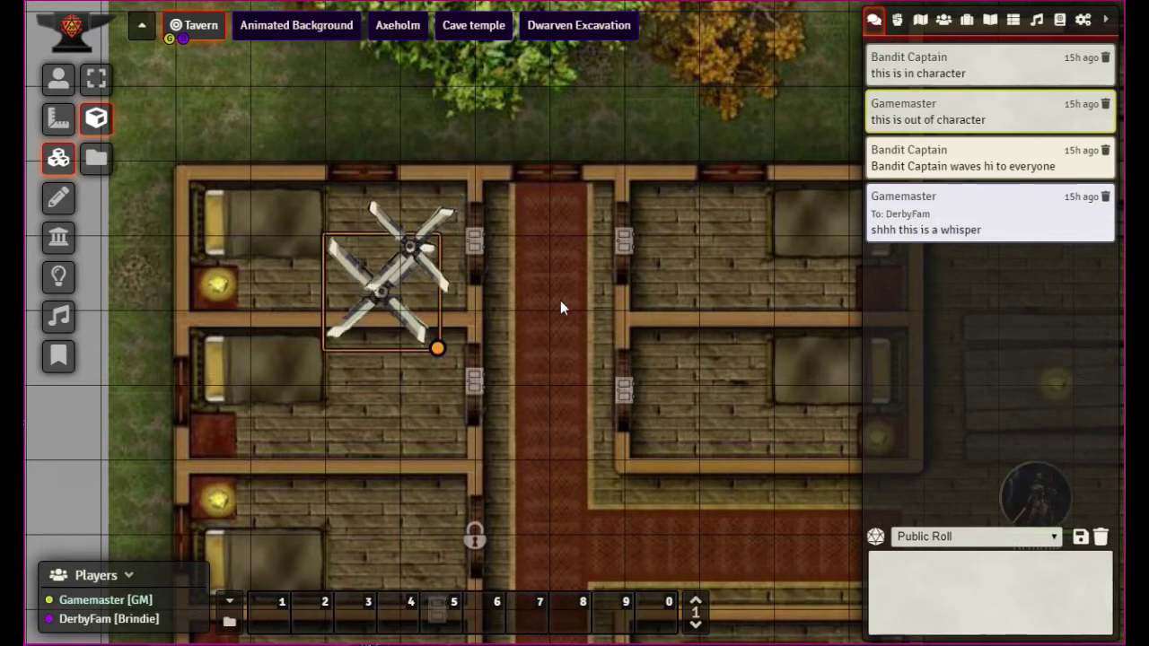
Step: Send the original blade trap tile to the back and delete the second, overlapping blade trap tile
left_click(408, 248)
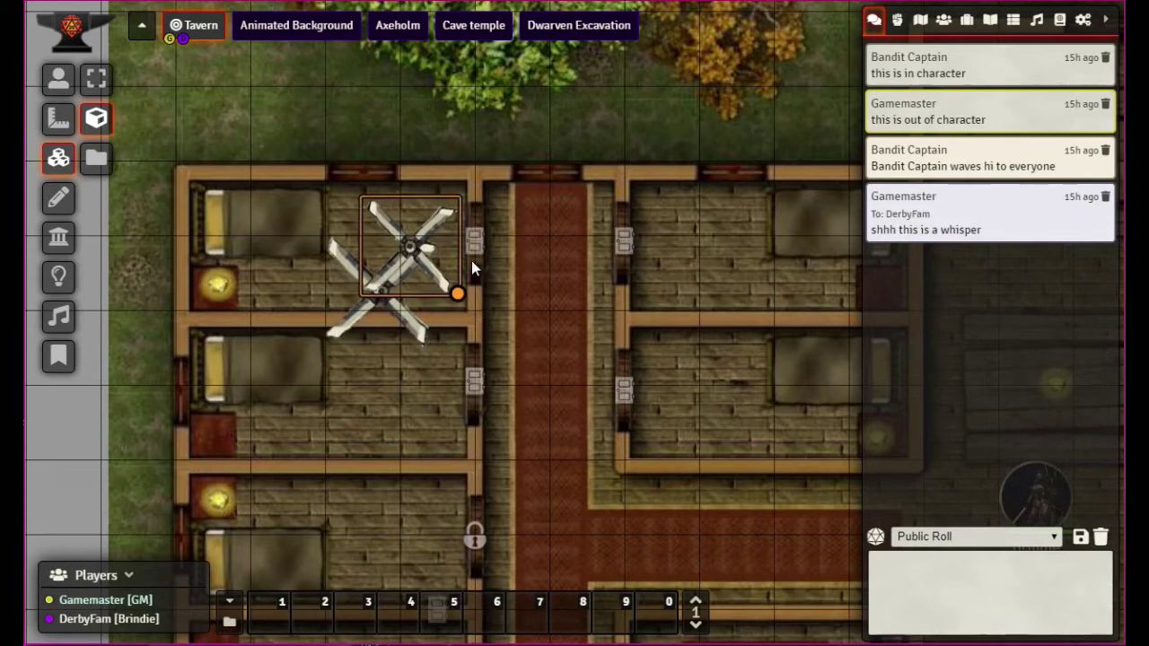
left_click(415, 253)
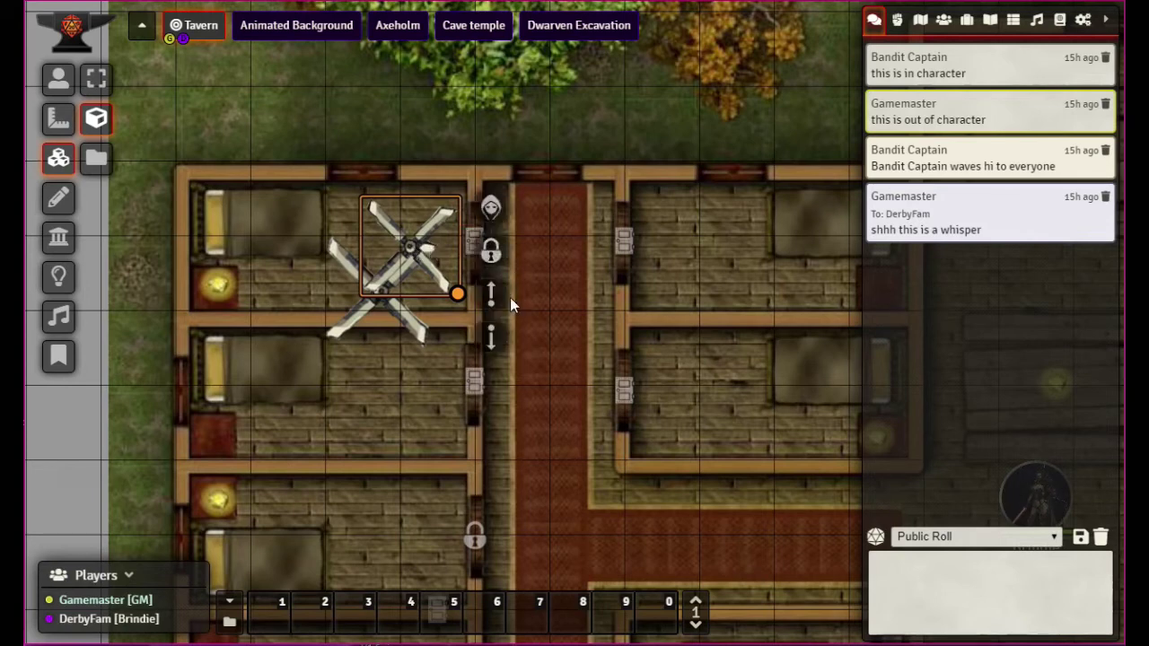
left_click(492, 337)
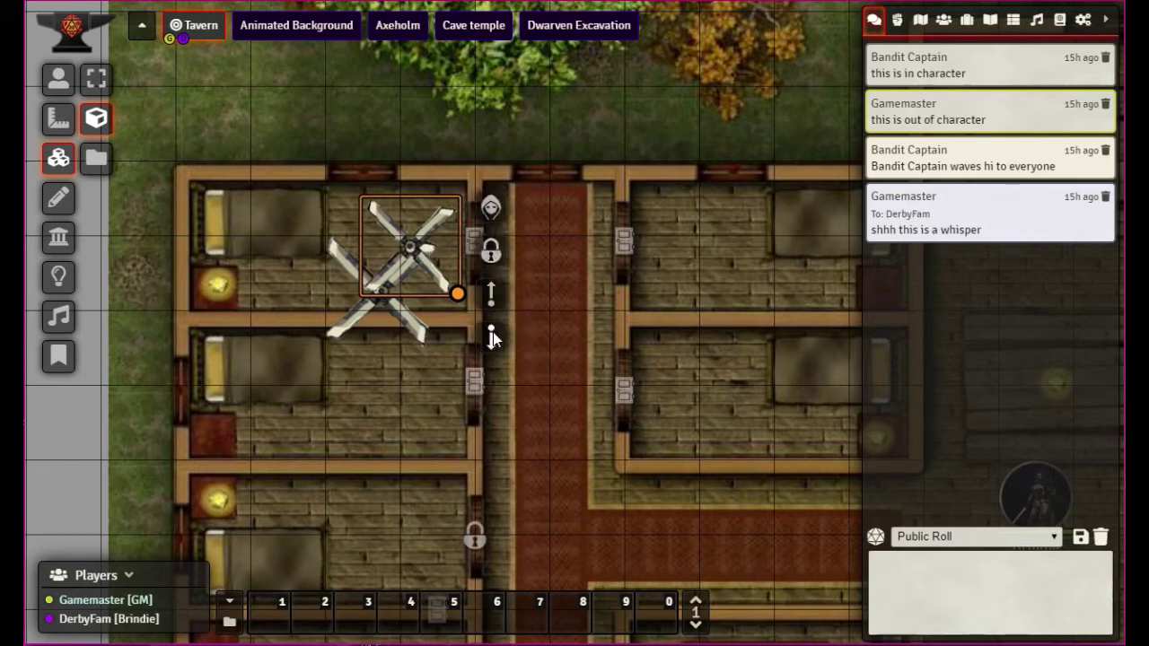
left_click(387, 298)
key("Delete")
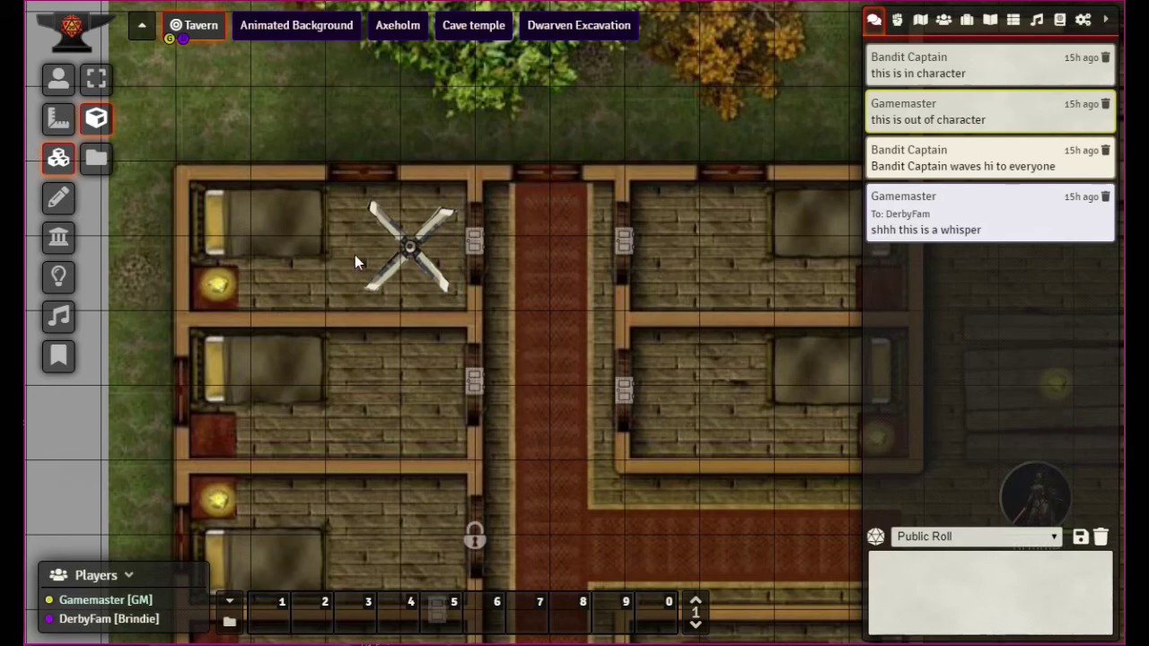
Step: Draw two overlapping rectangles, each about three grid squares wide, on the empty grid west of the tavern map
left_click(58, 201)
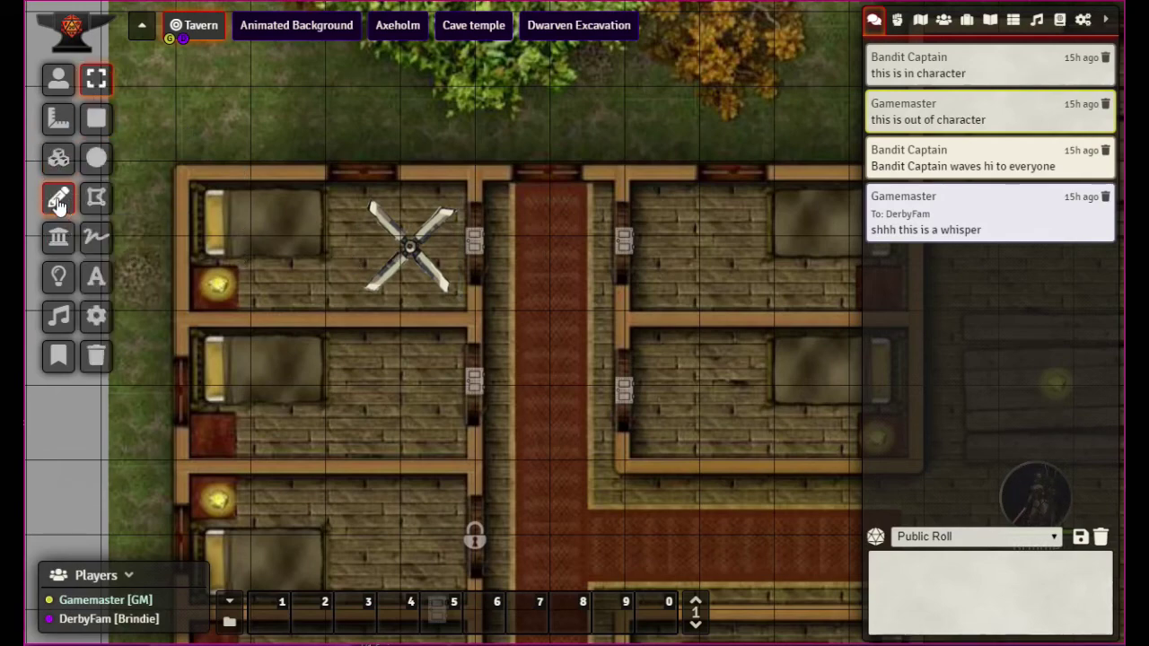
scroll(271, 315, "down", 2)
scroll(313, 331, "down", 3)
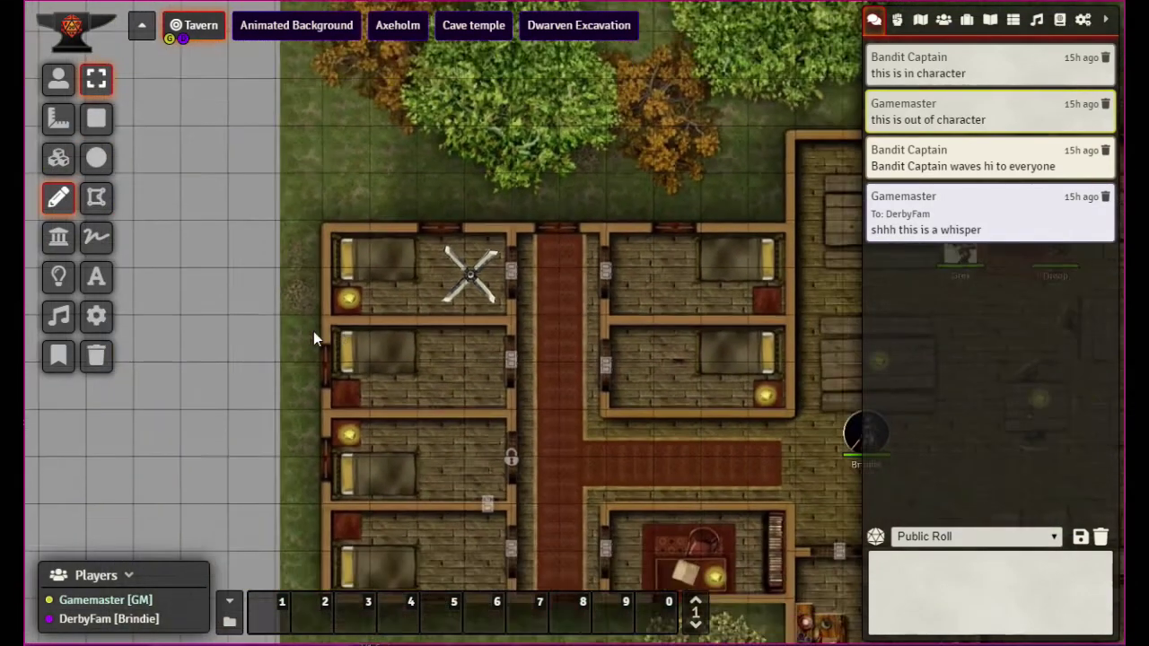
left_click_drag(242, 335, 573, 426)
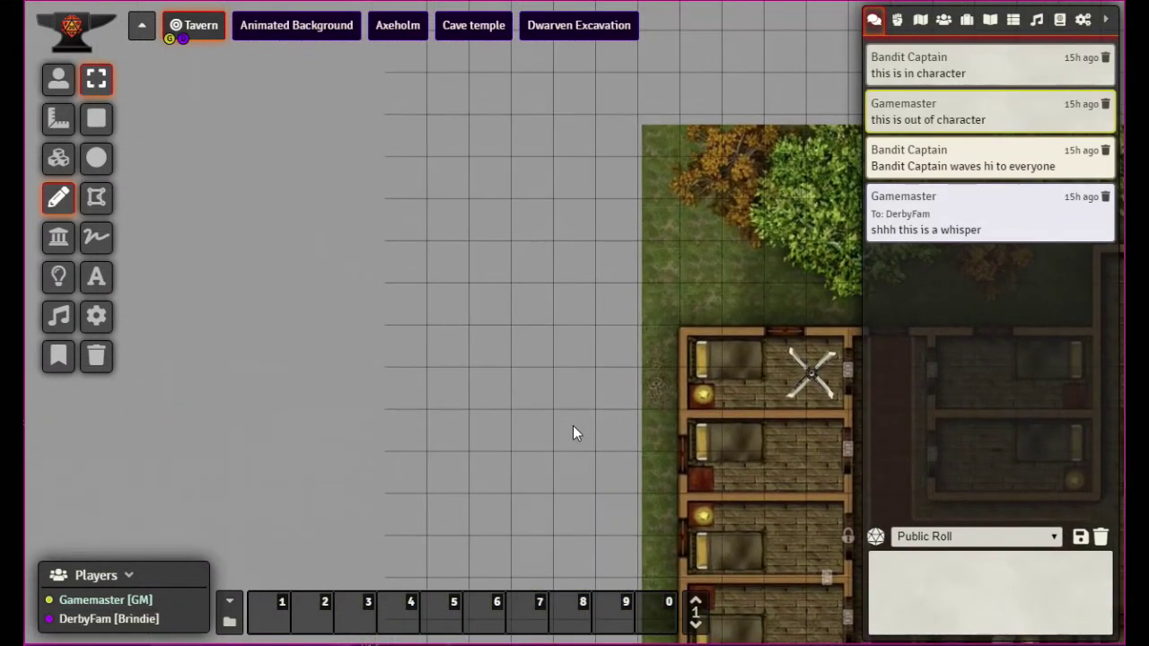
left_click(96, 118)
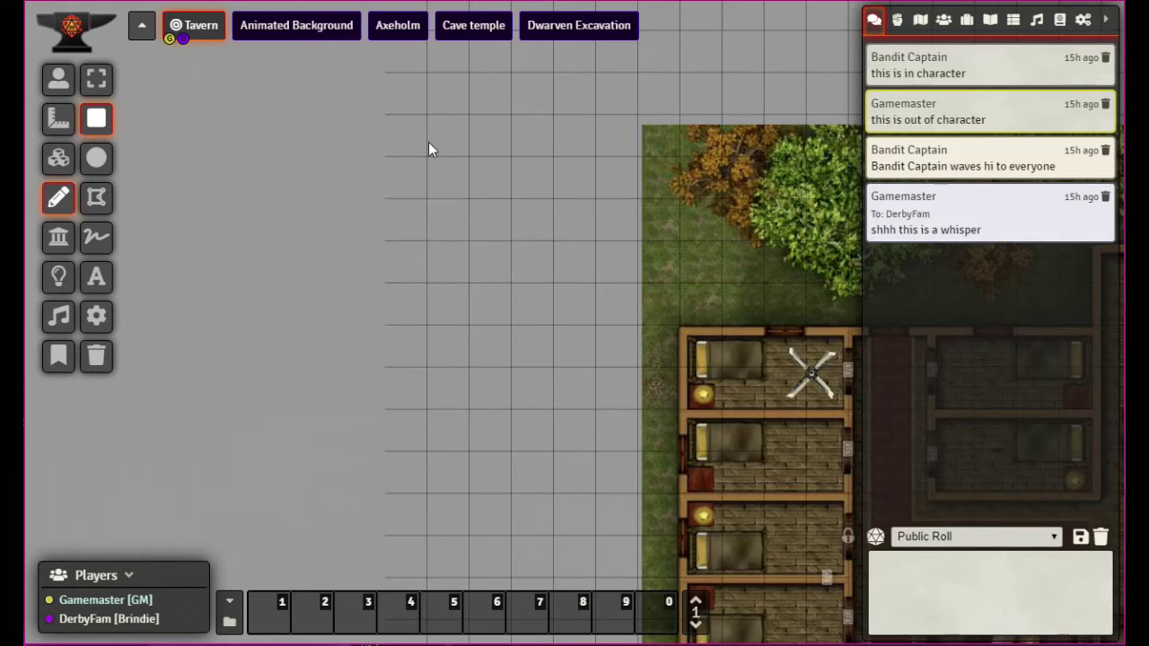
left_click_drag(422, 115, 545, 249)
left_click_drag(615, 338, 476, 198)
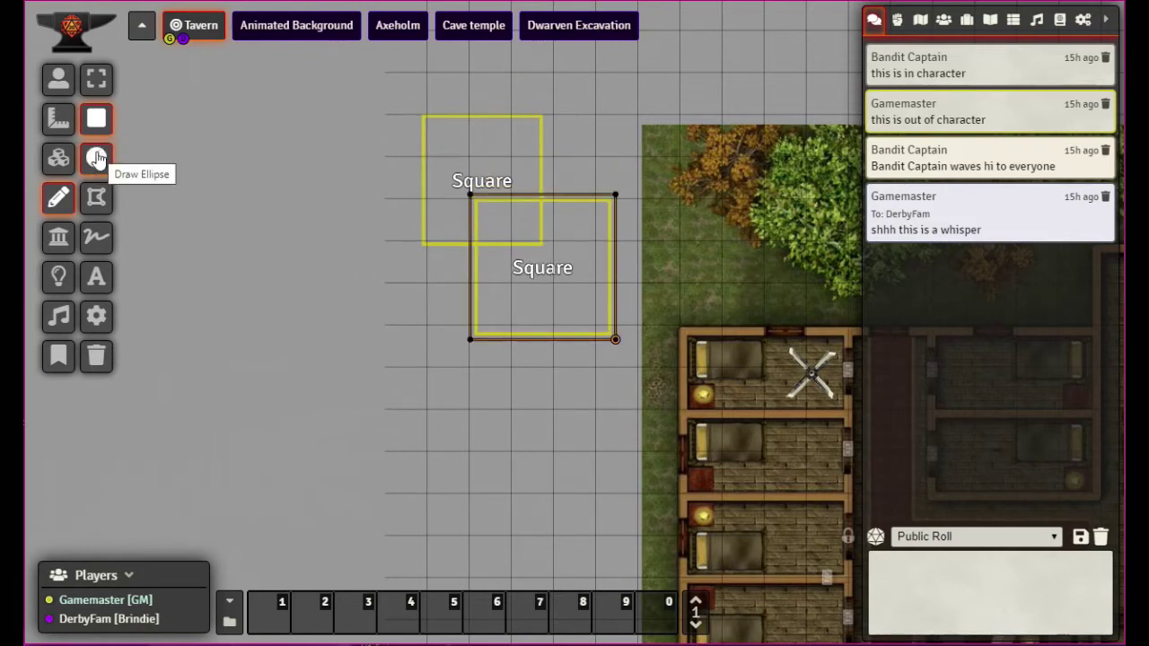
Step: Draw a jagged, closed polygon about four grid squares wide on the empty grid below the two rectangles
left_click(94, 203)
key("Escape")
left_click(451, 408)
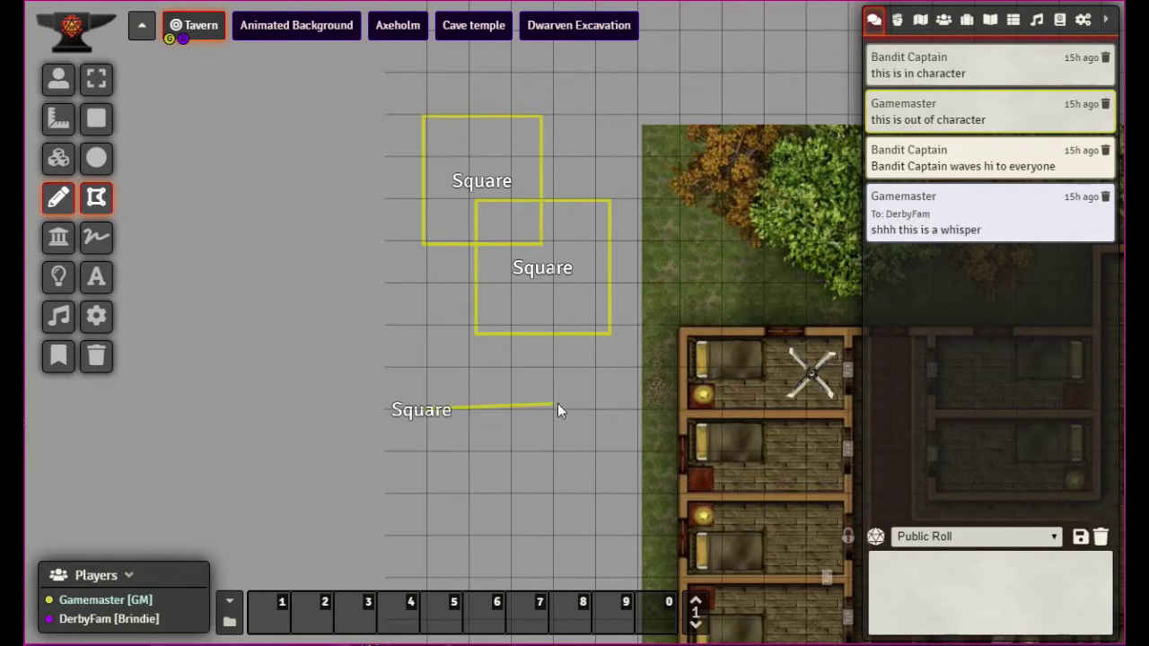
left_click(594, 462)
left_click(528, 502)
left_click(537, 431)
left_click(448, 508)
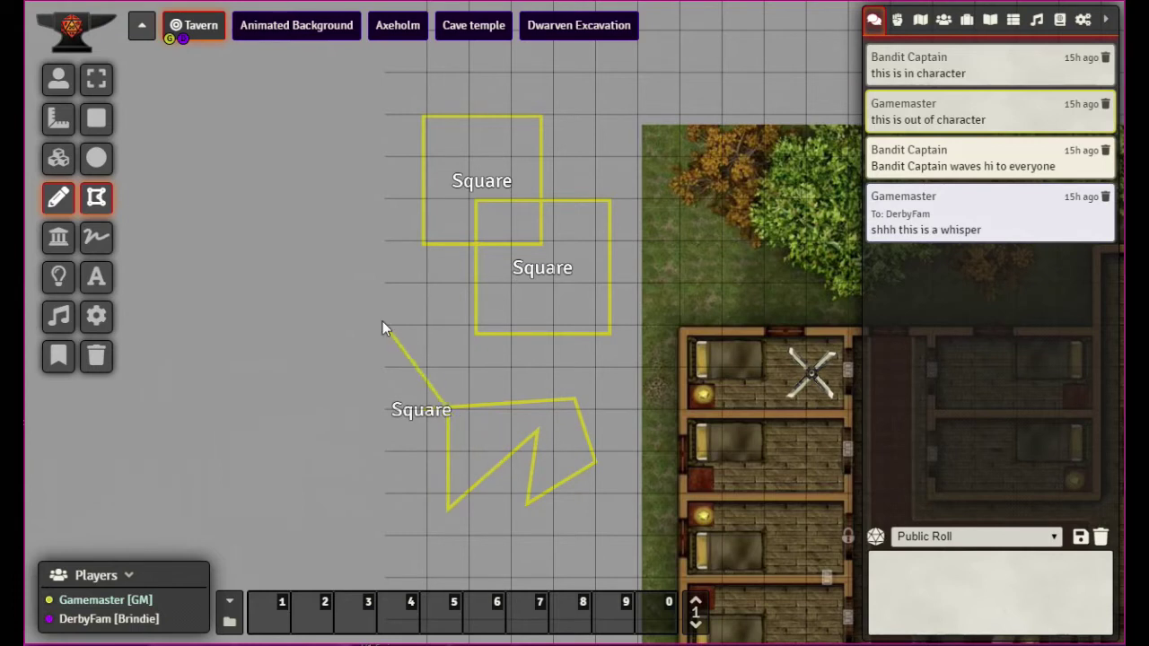
key("Escape")
left_click(442, 408)
key("Escape")
key("Escape")
left_click(428, 353)
left_click(440, 408)
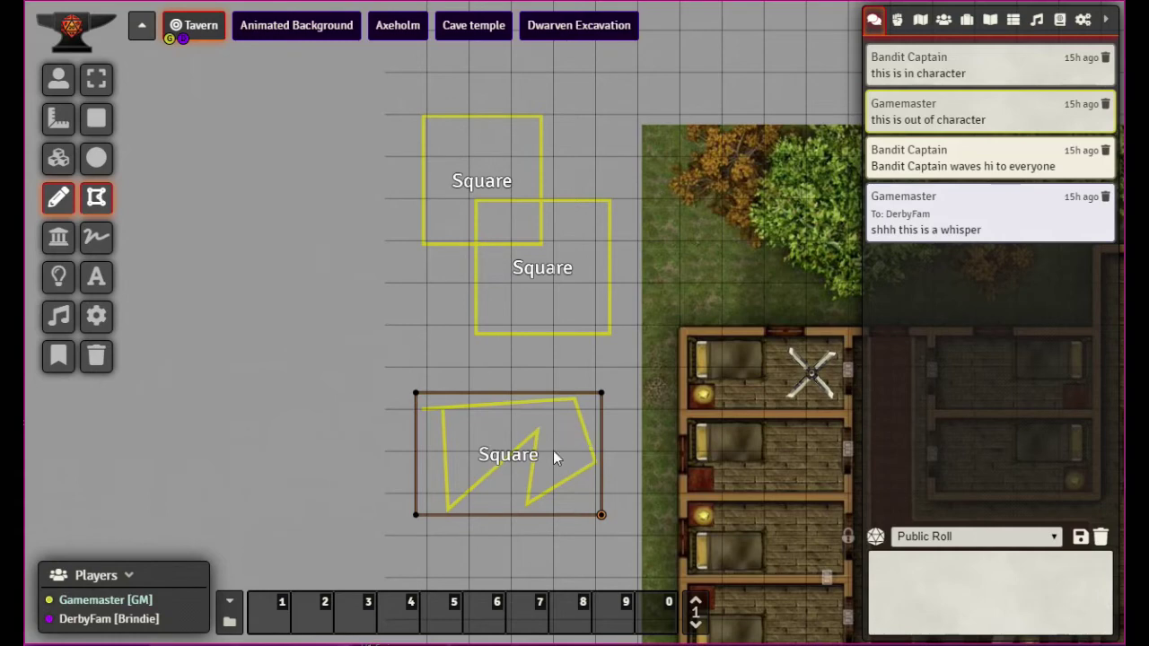
Step: Draw a wavy freehand line about ten grid squares tall on the empty grid below the jagged polygon
left_click(99, 235)
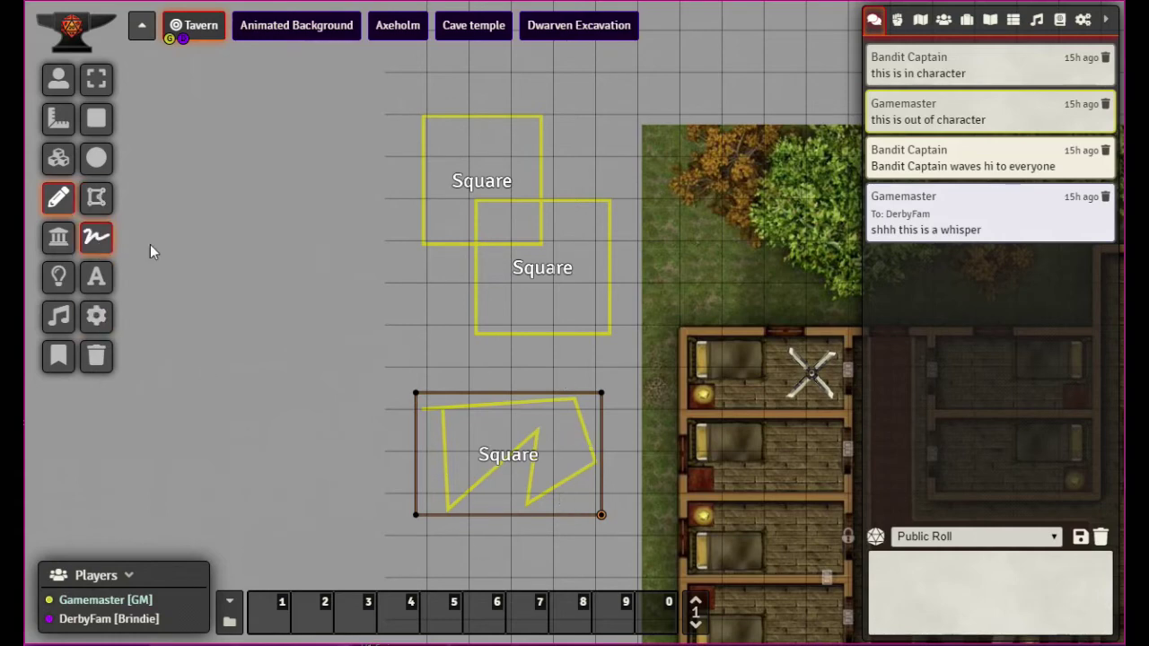
scroll(583, 455, "down", 2)
mouse_move(607, 535)
left_mouse_down()
mouse_move(620, 287)
mouse_move(546, 209)
left_mouse_up()
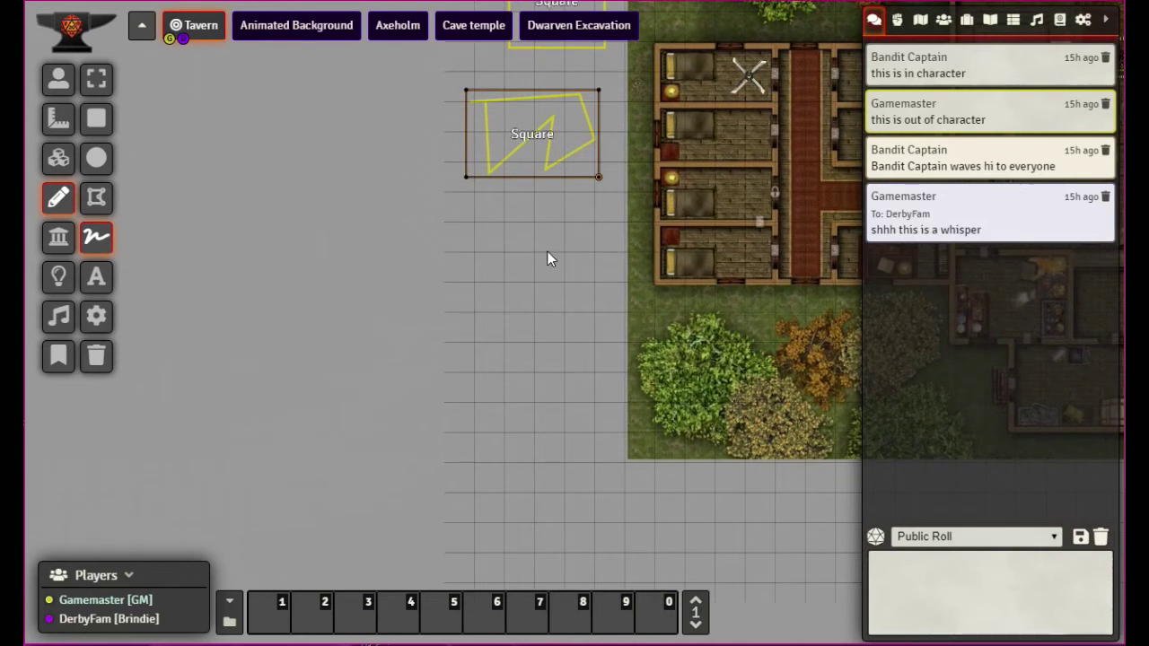
left_click(546, 240)
mouse_move(525, 246)
left_mouse_down()
mouse_move(551, 315)
mouse_move(512, 385)
mouse_move(500, 462)
mouse_move(540, 504)
mouse_move(488, 558)
mouse_move(551, 559)
left_mouse_up()
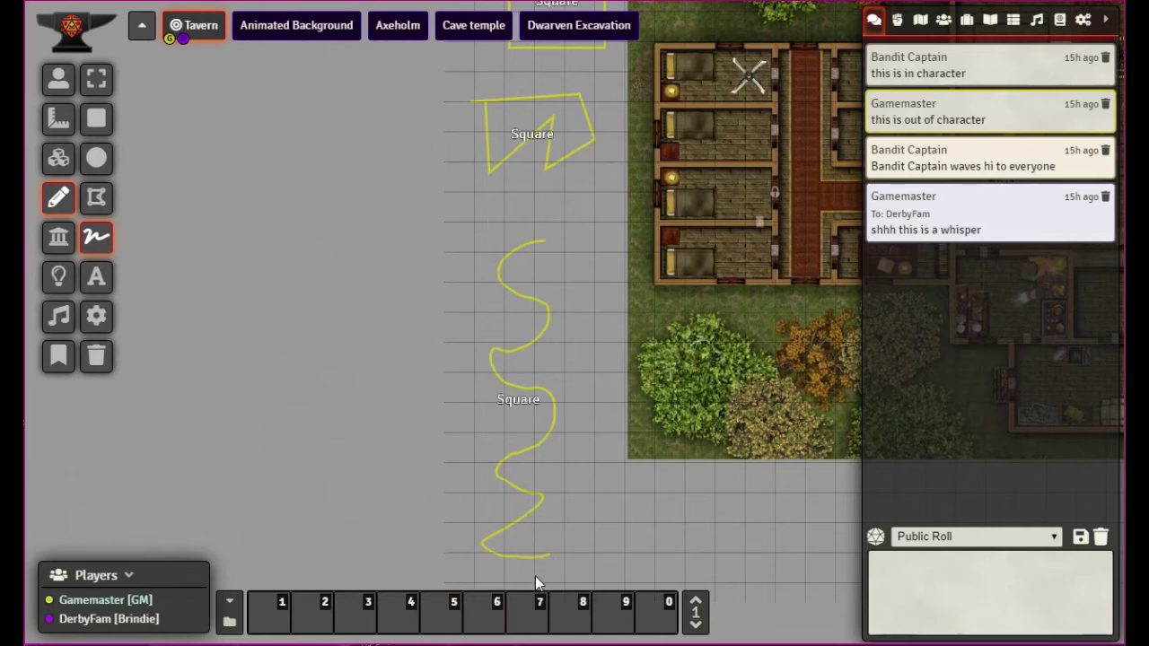
Step: Review the line settings in the default drawing configuration, including the smoothing factor, and close it without changes
left_click(96, 320)
mouse_move(535, 189)
left_mouse_down()
mouse_move(302, 124)
mouse_move(298, 110)
left_mouse_up()
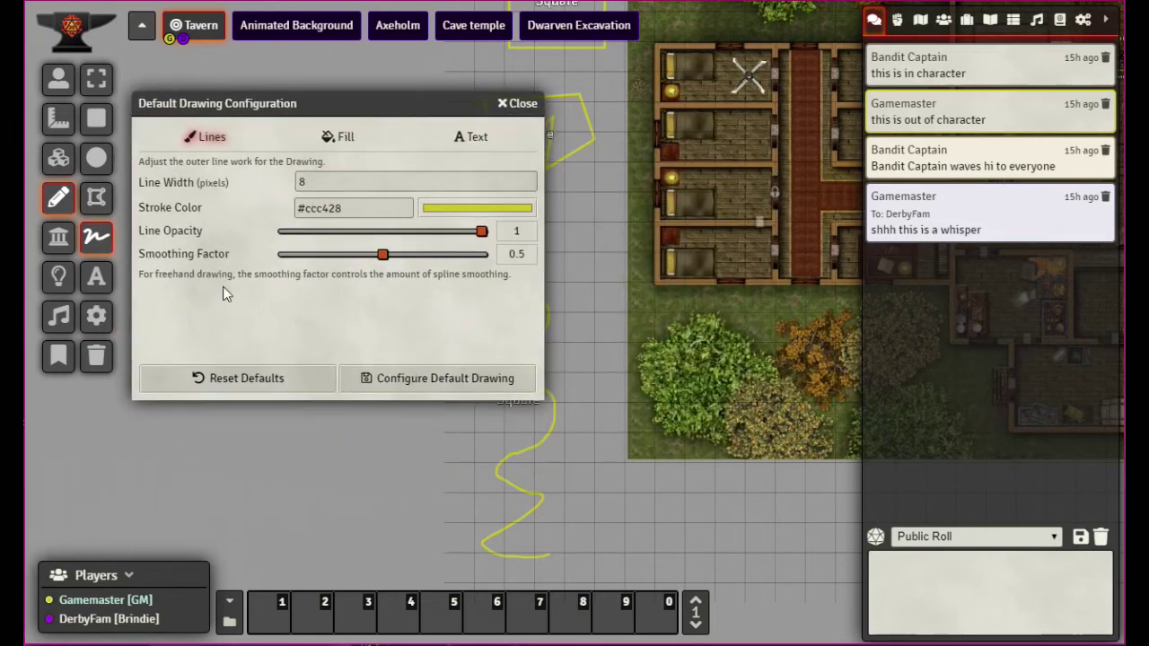
left_click(521, 104)
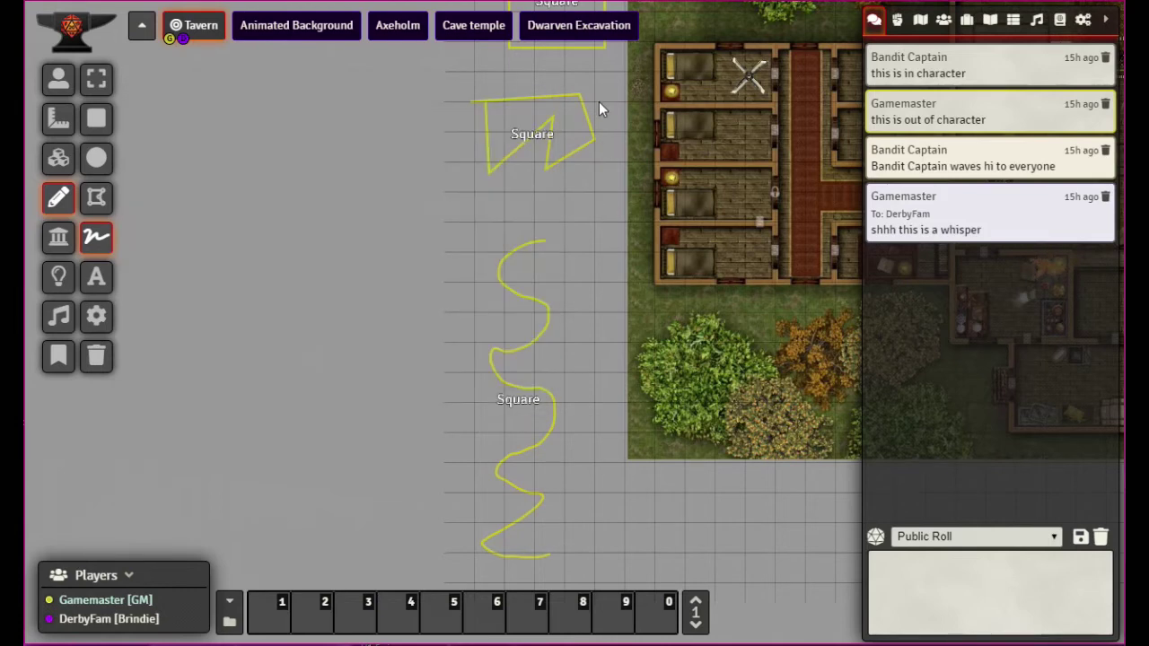
left_click_drag(605, 139, 590, 420)
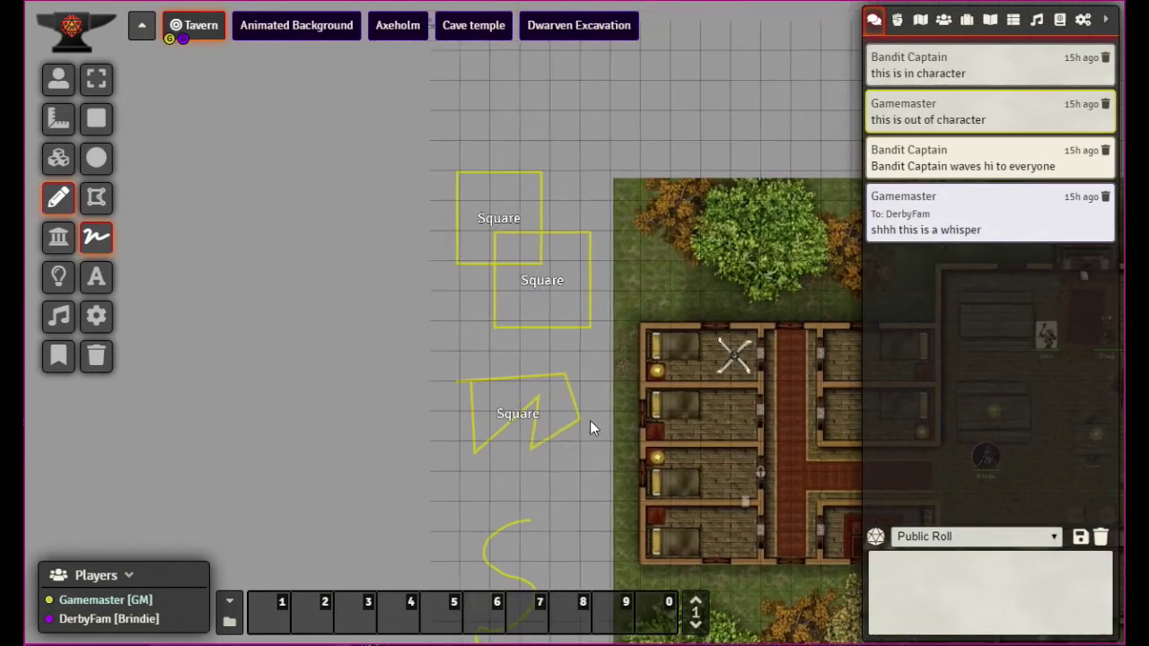
left_click(538, 272)
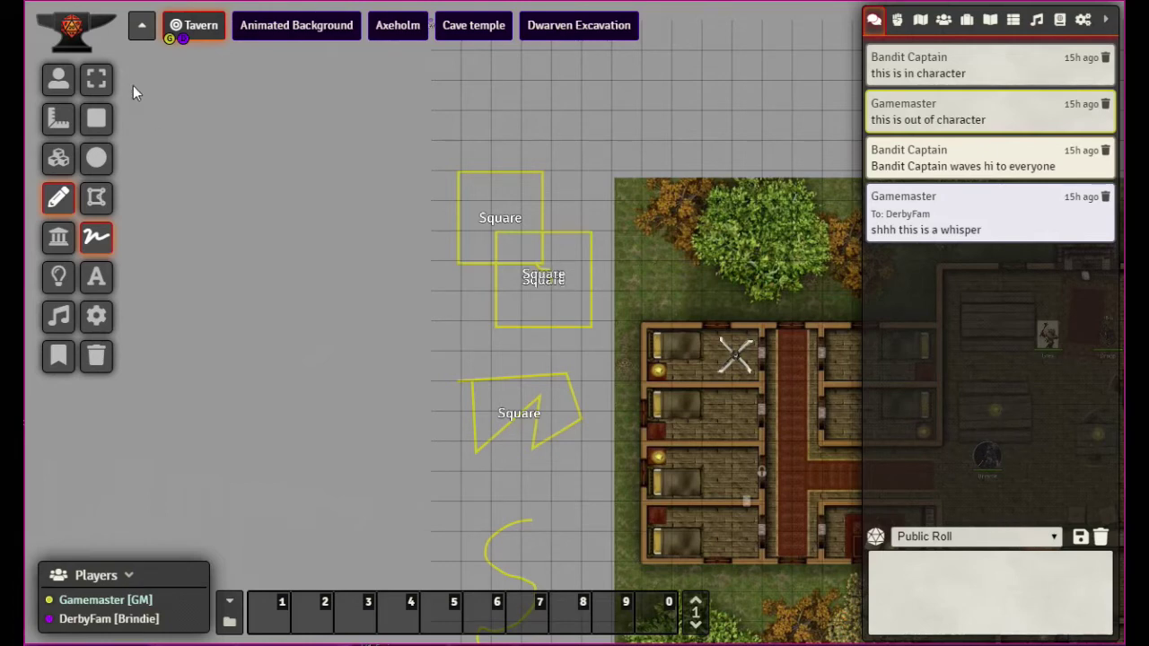
left_click(96, 79)
left_click(549, 278)
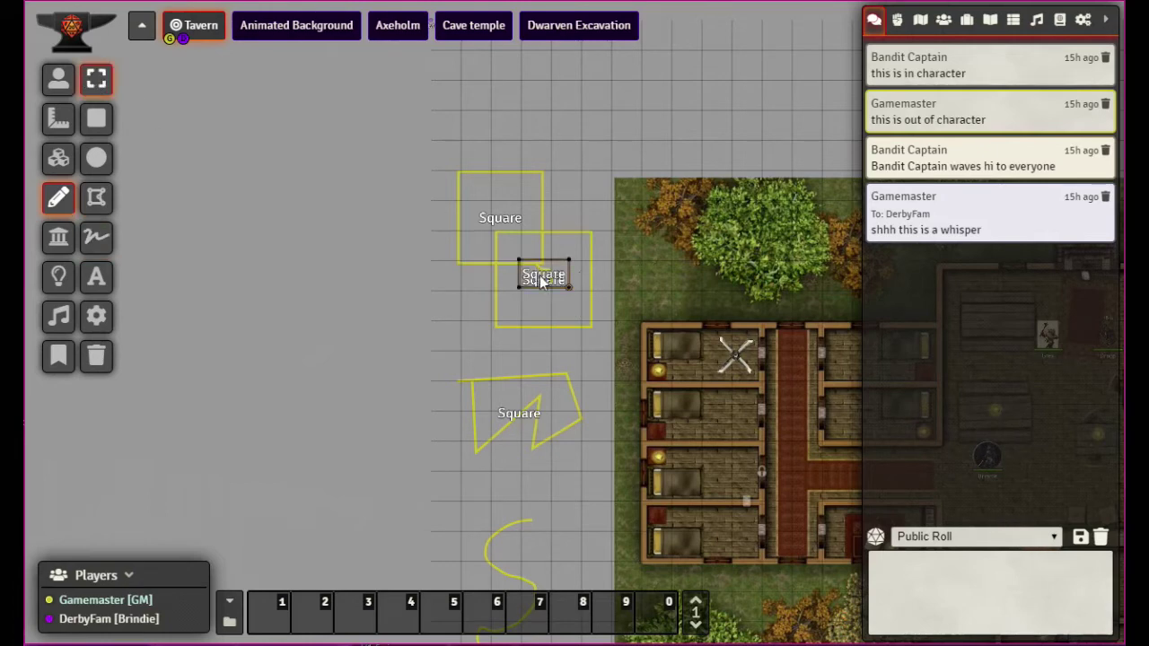
key("Delete")
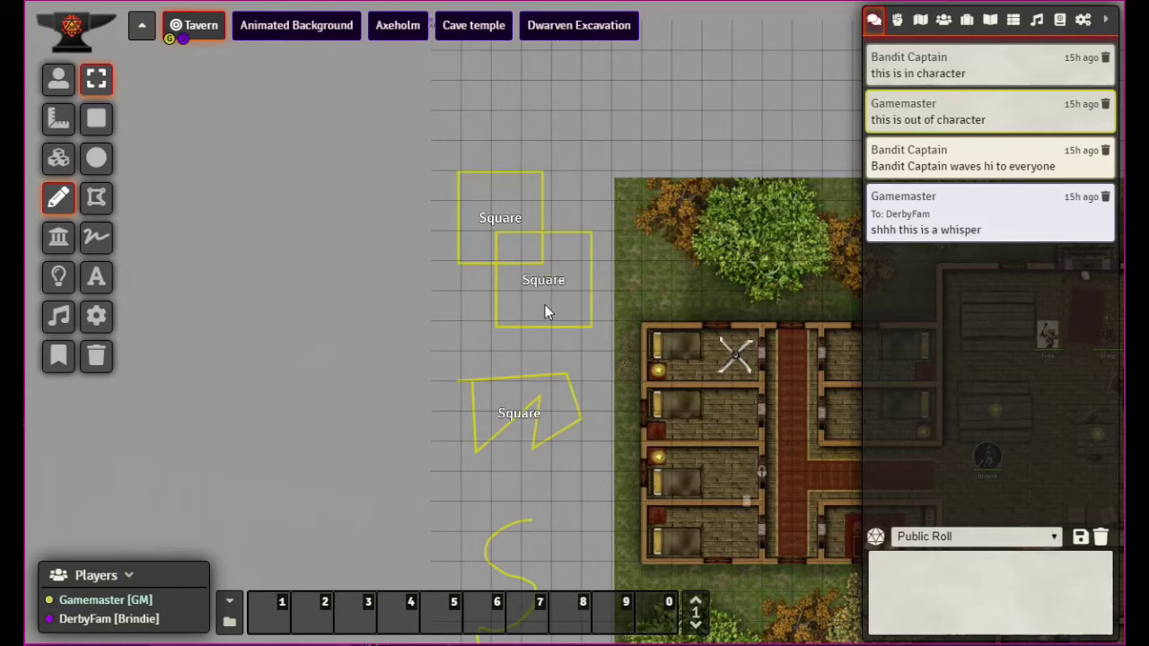
Step: Rotate the upper of the two overlapping rectangles by 45 degrees
double_click(497, 220)
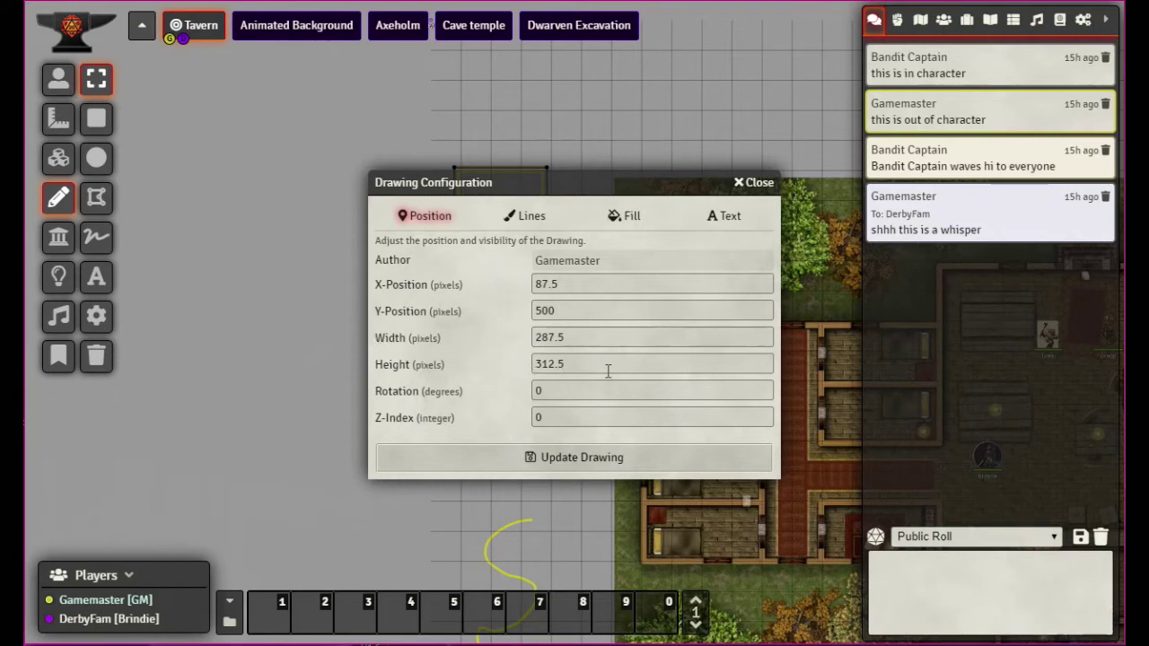
left_click(429, 398)
type("45")
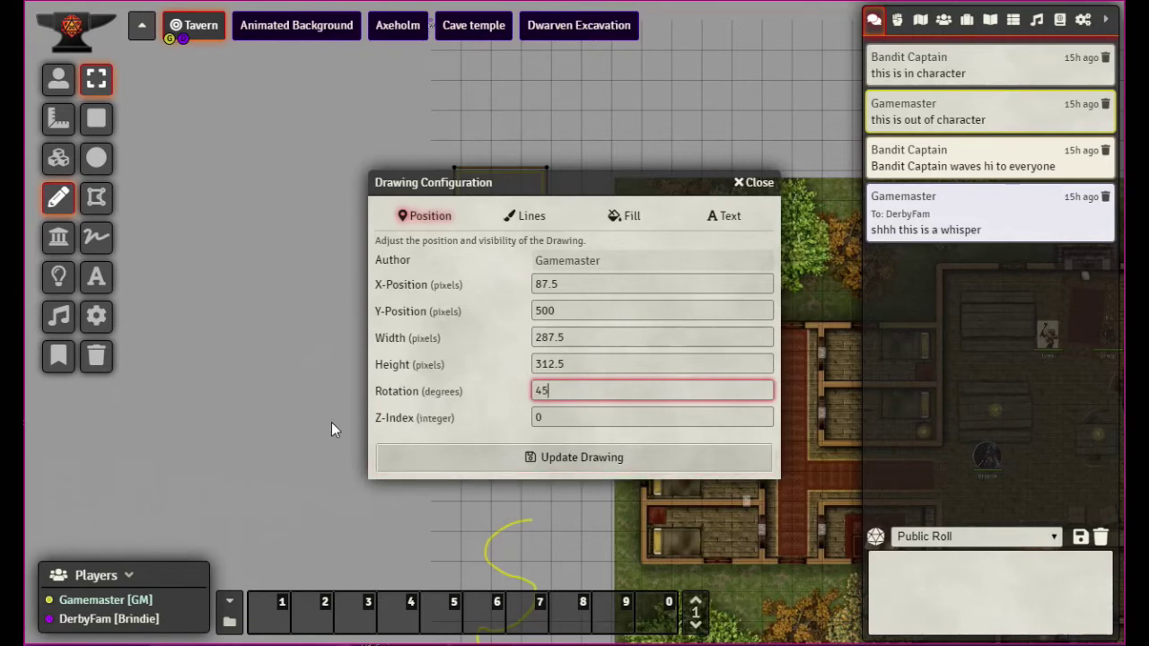
left_click(553, 457)
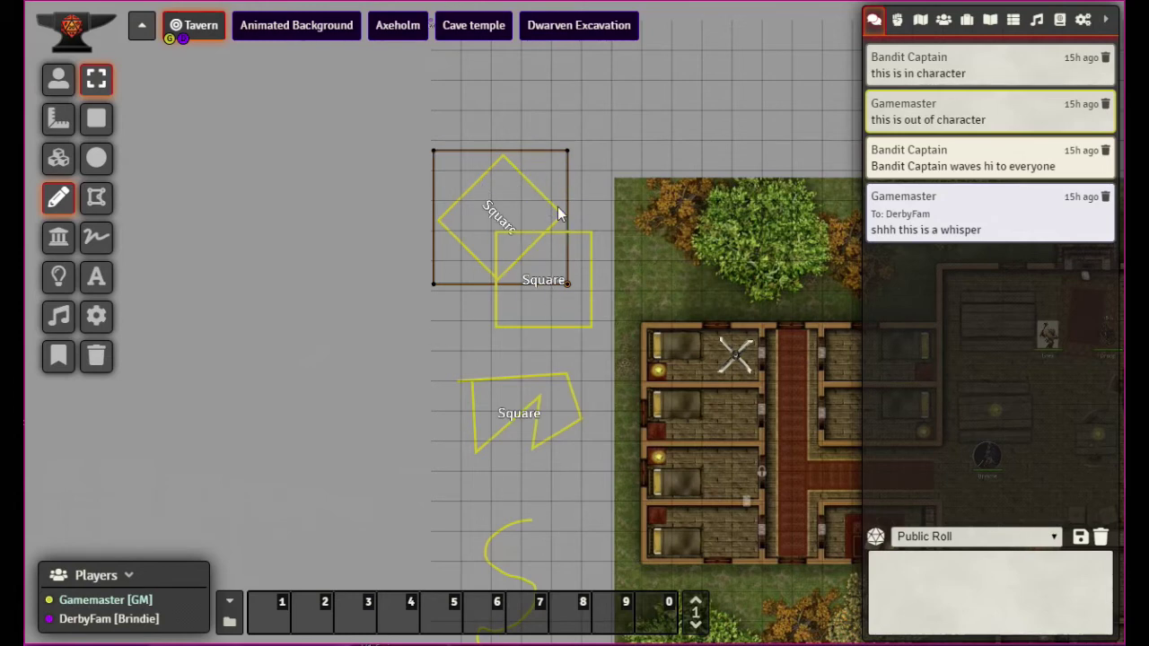
Step: Change the rotated rectangle's stroke color to magenta #db1adb
double_click(500, 220)
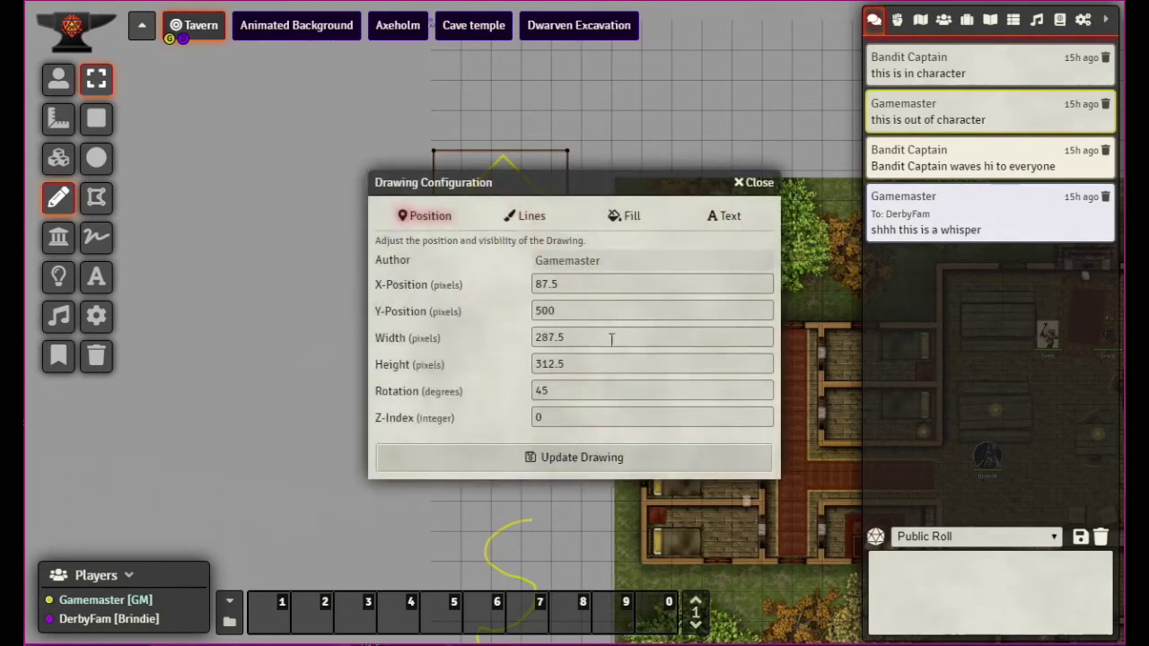
left_click(530, 217)
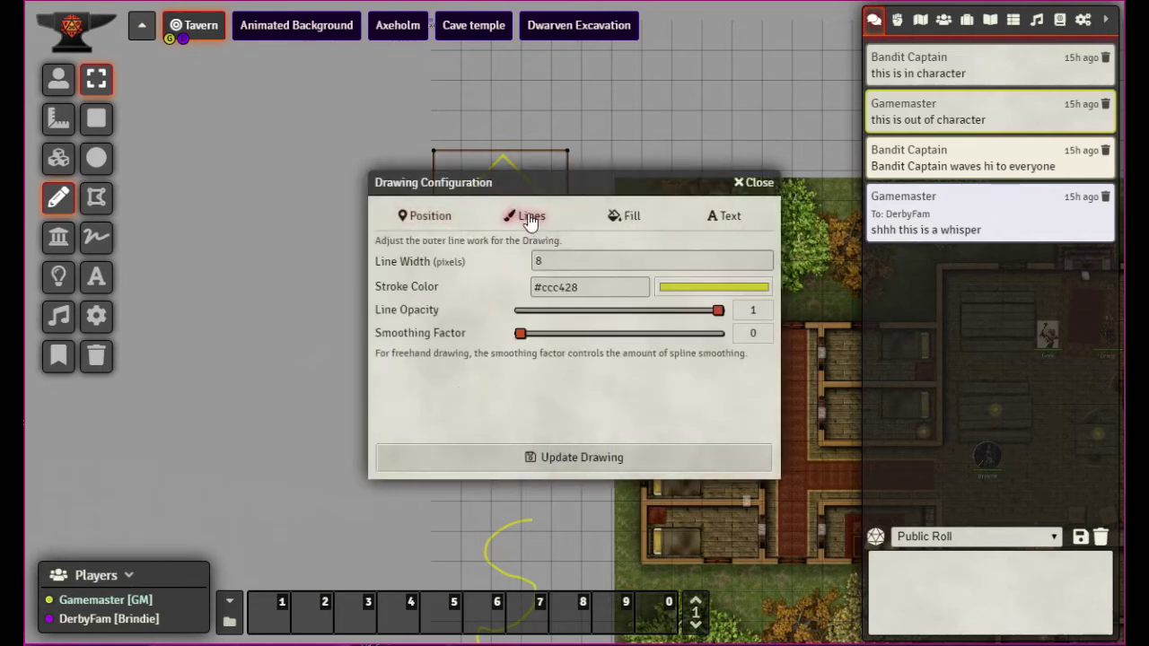
left_click(722, 296)
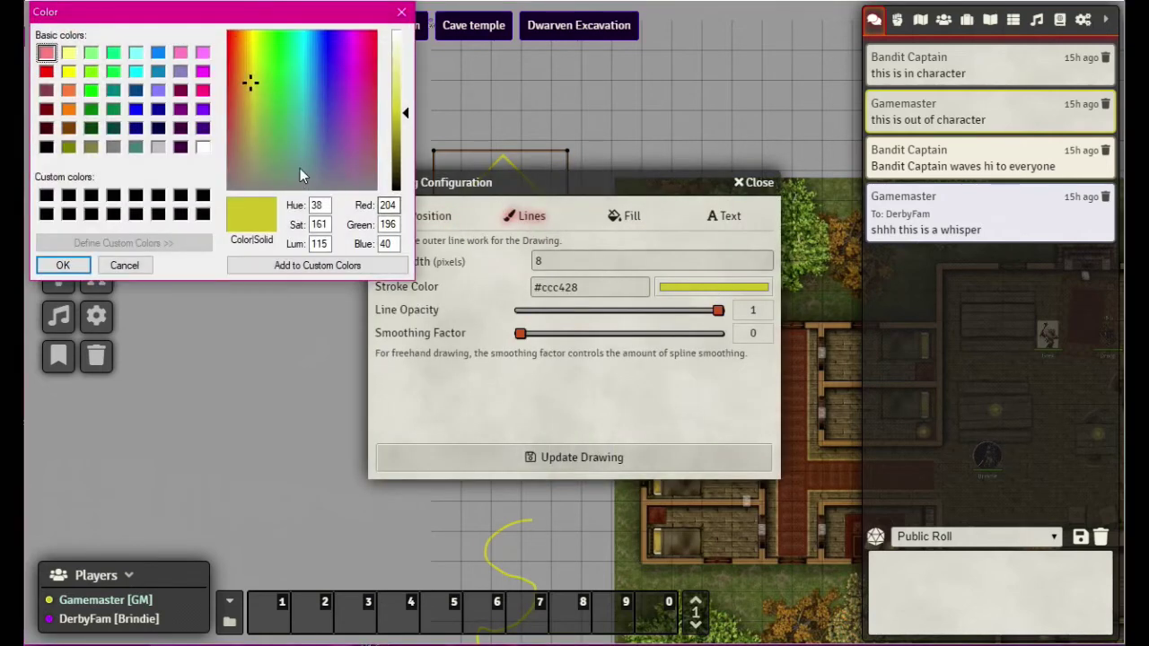
left_click(361, 82)
left_click(353, 64)
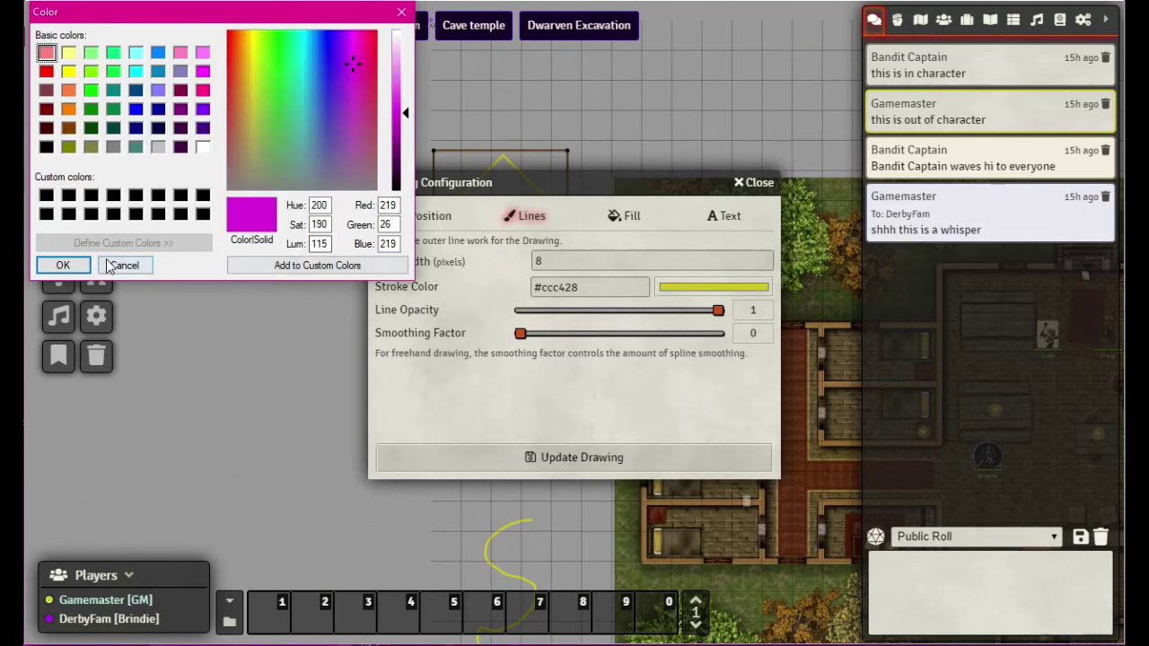
left_click(65, 267)
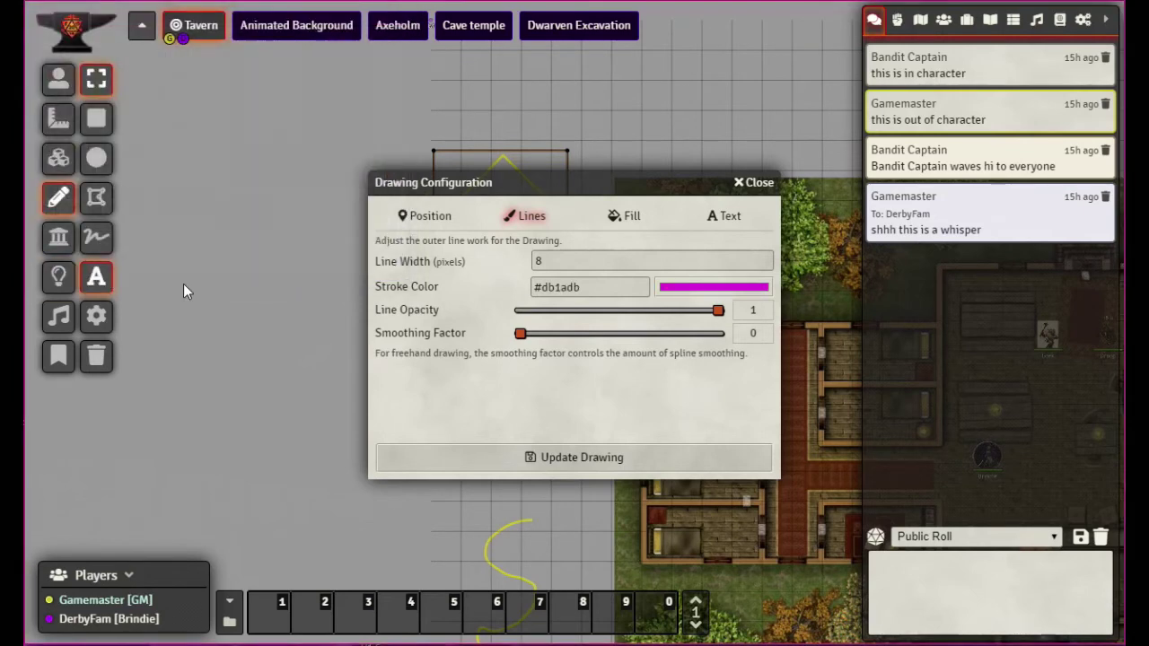
left_click(554, 460)
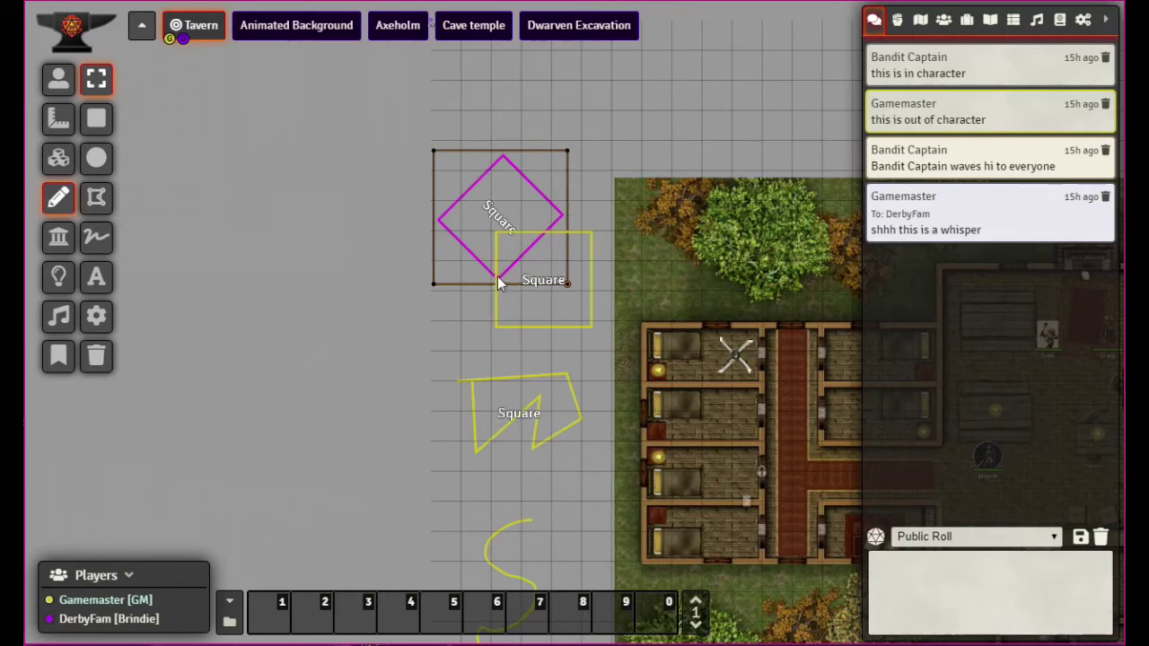
Step: Set the magenta rectangle's Z-Index to 1
double_click(492, 215)
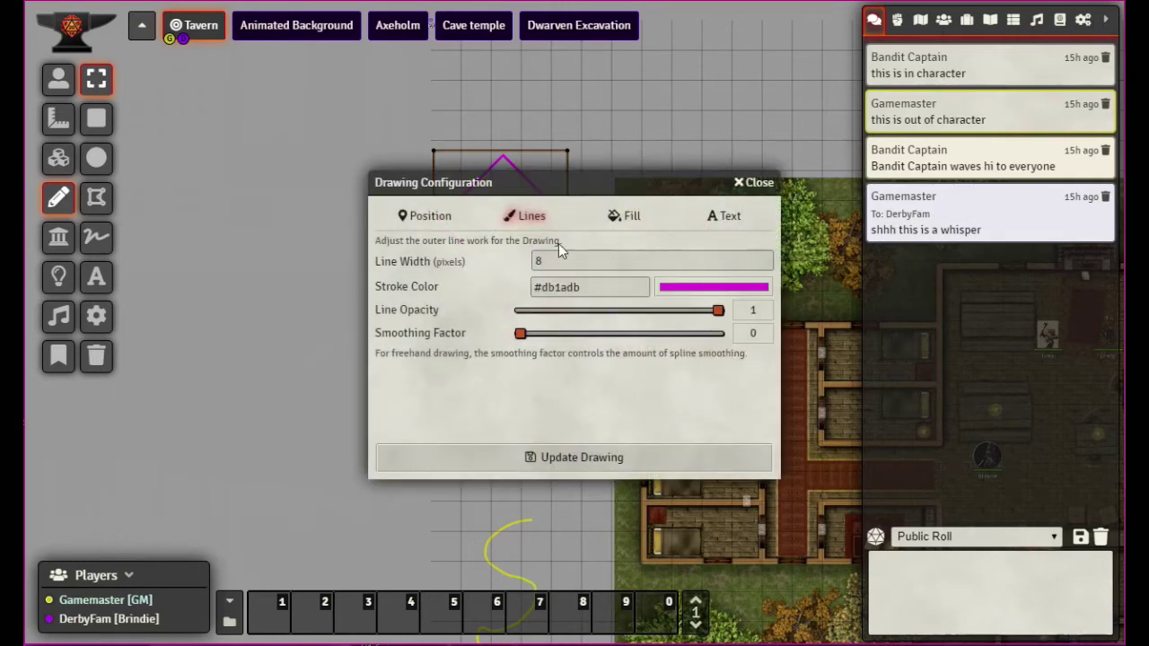
left_click(408, 224)
left_click(567, 418)
key("BackSpace")
type("1")
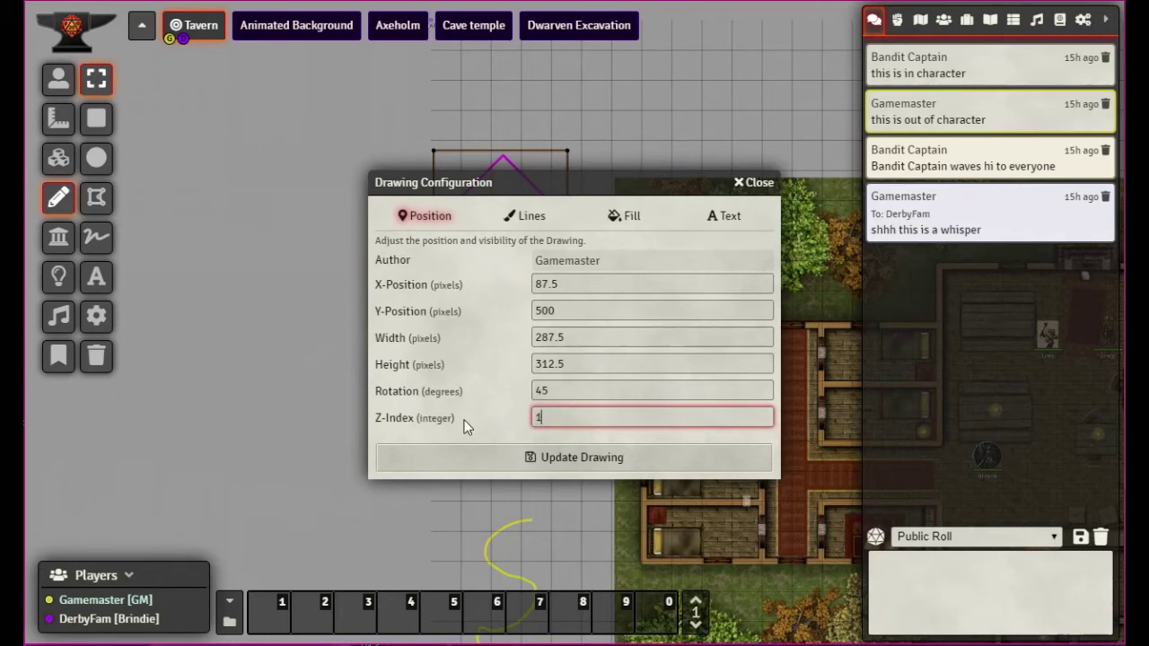
left_click(590, 458)
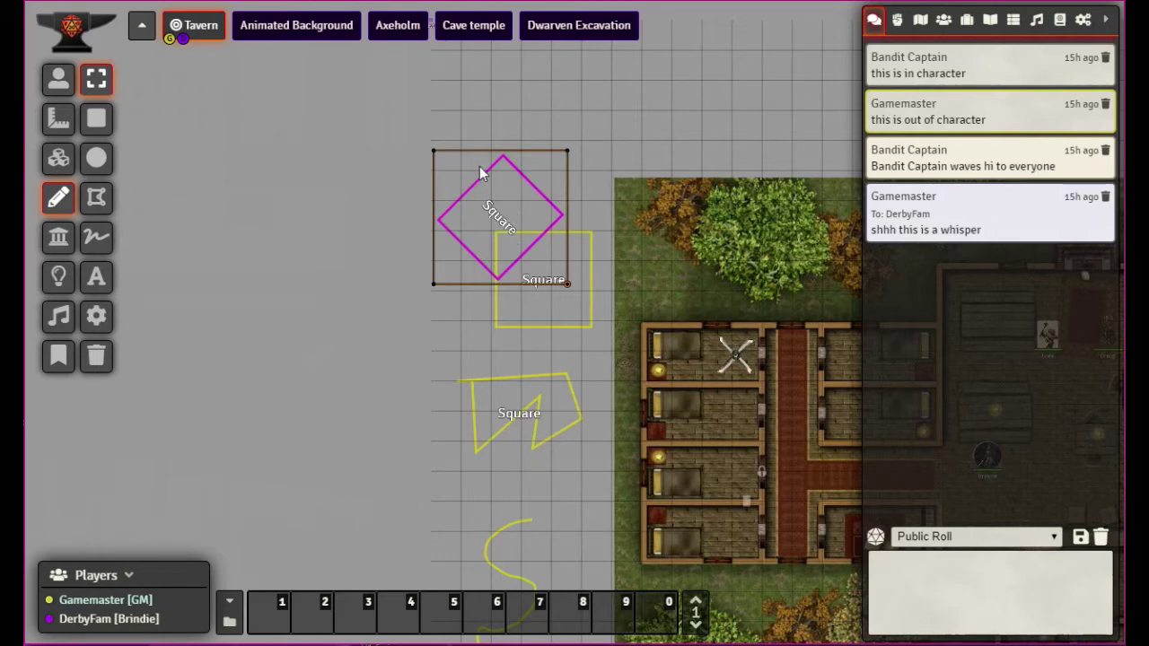
Step: Change the jagged polygon's stroke color to green #1cd920 and move the polygon up until it overlaps both rectangles
left_click(519, 415)
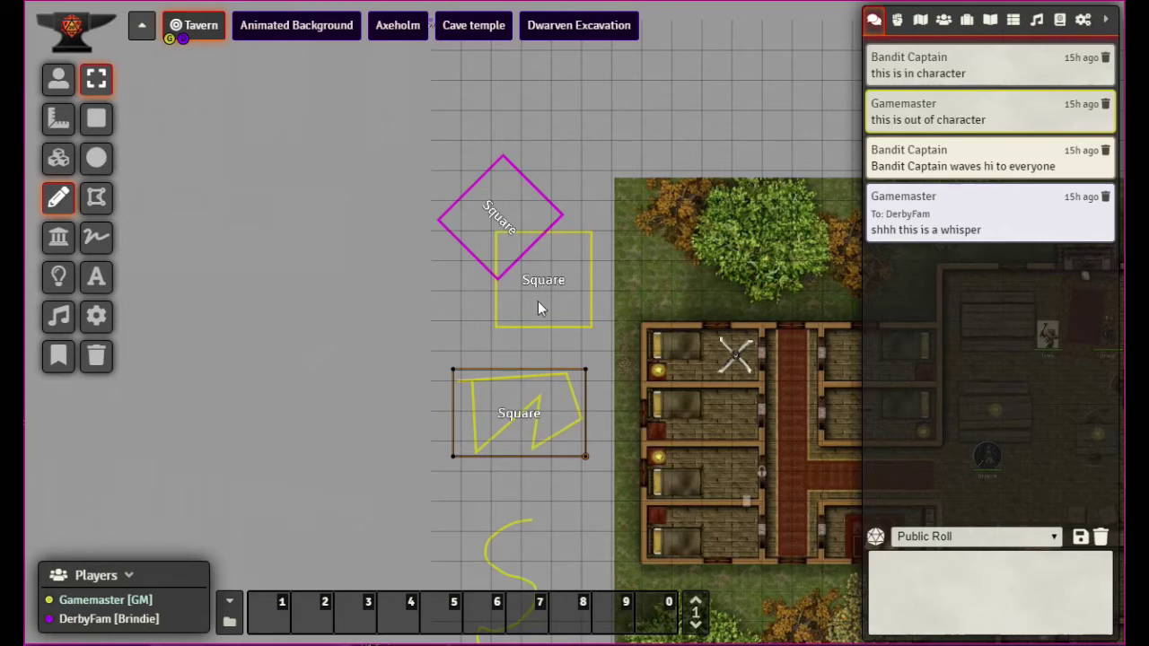
double_click(524, 413)
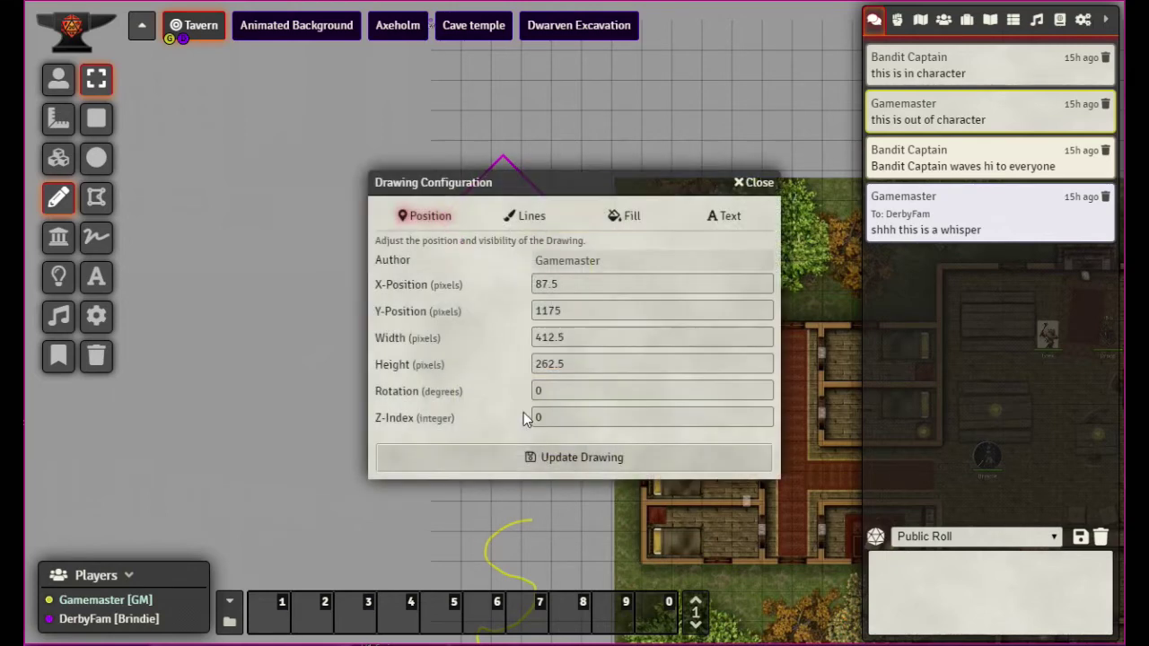
left_click(534, 219)
left_click(720, 287)
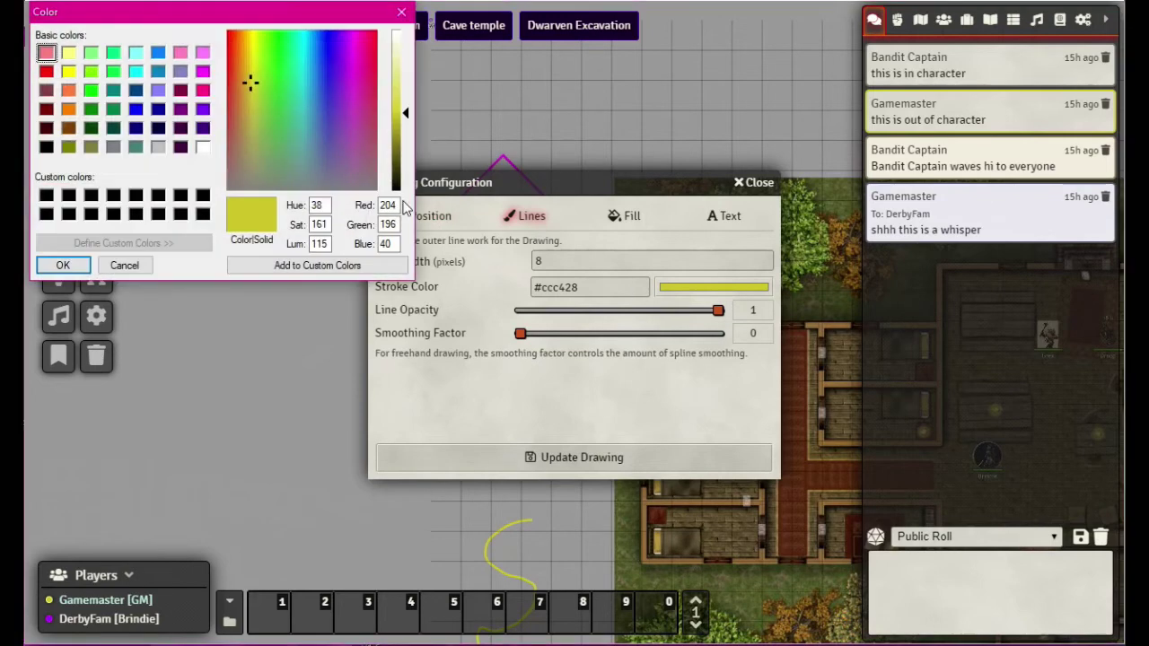
left_click(278, 66)
left_click(63, 265)
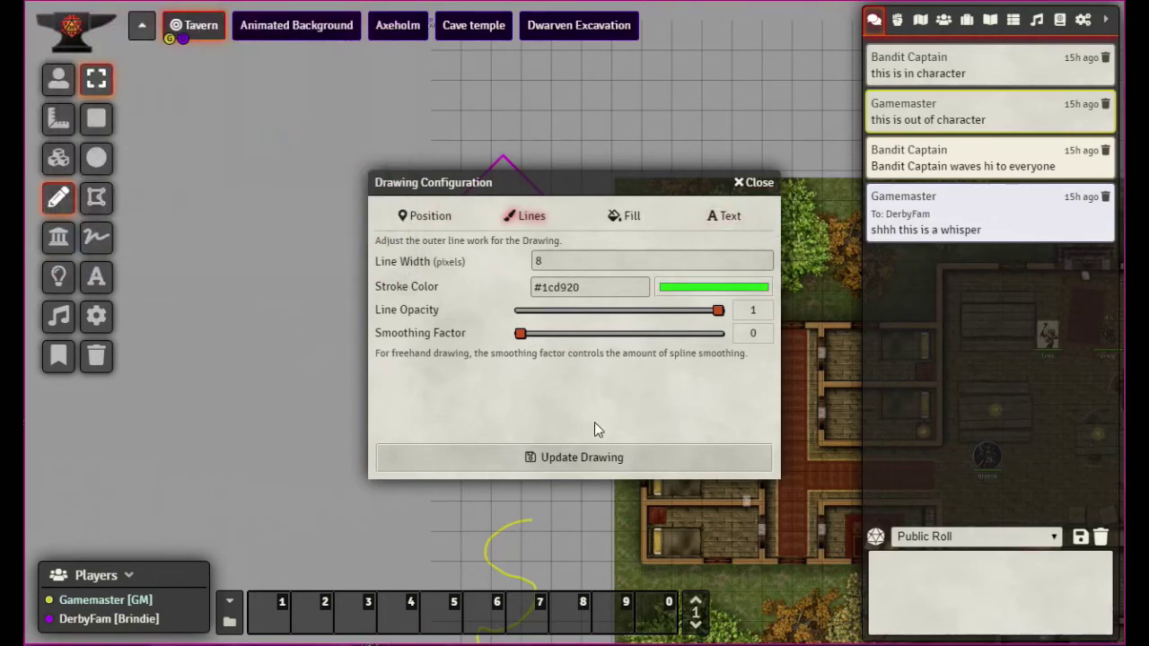
left_click(569, 459)
left_click_drag(531, 403, 514, 324)
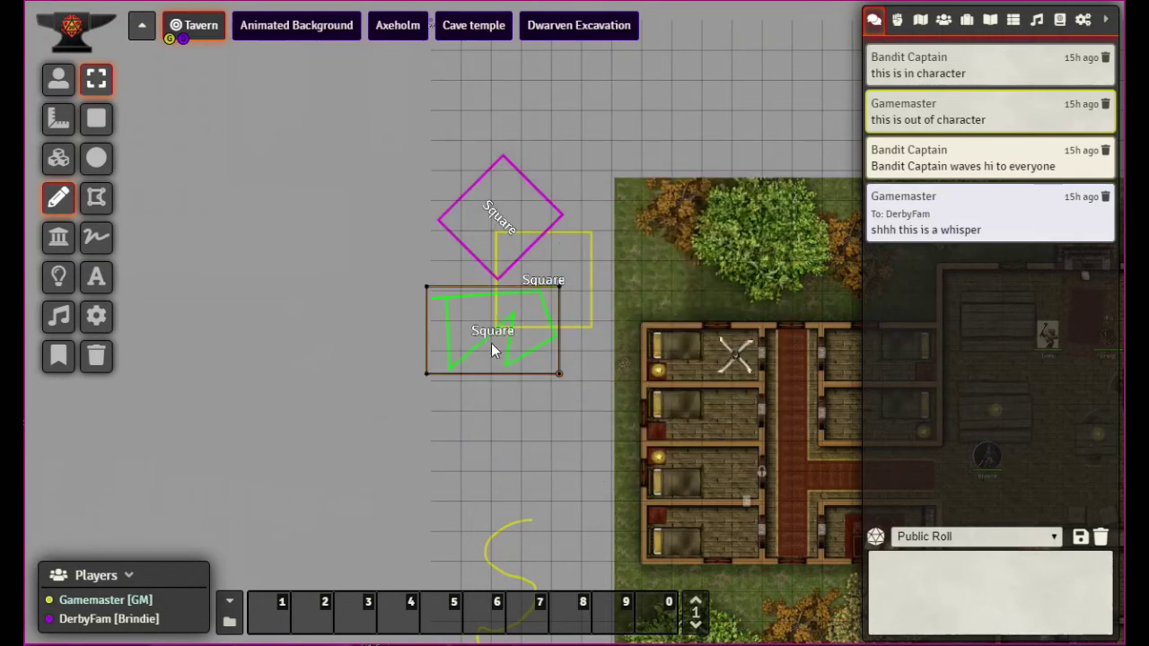
left_click_drag(502, 336, 504, 275)
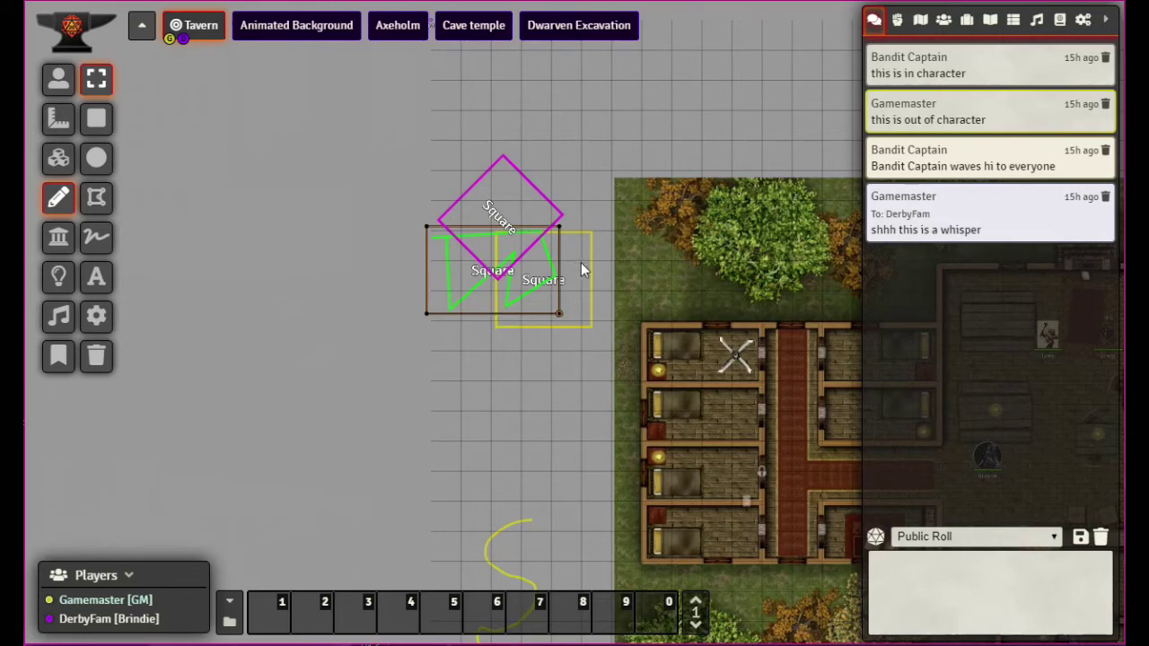
Step: Set the yellow rectangle's Z-Index to 1
left_click(591, 329)
double_click(591, 329)
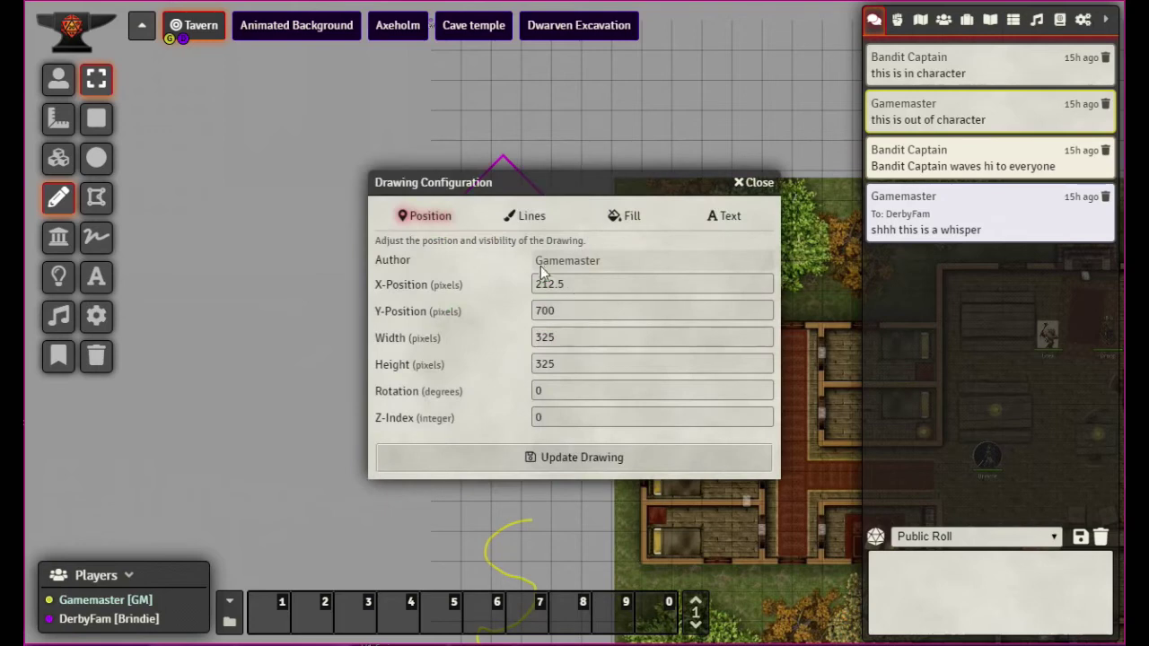
left_click(558, 420)
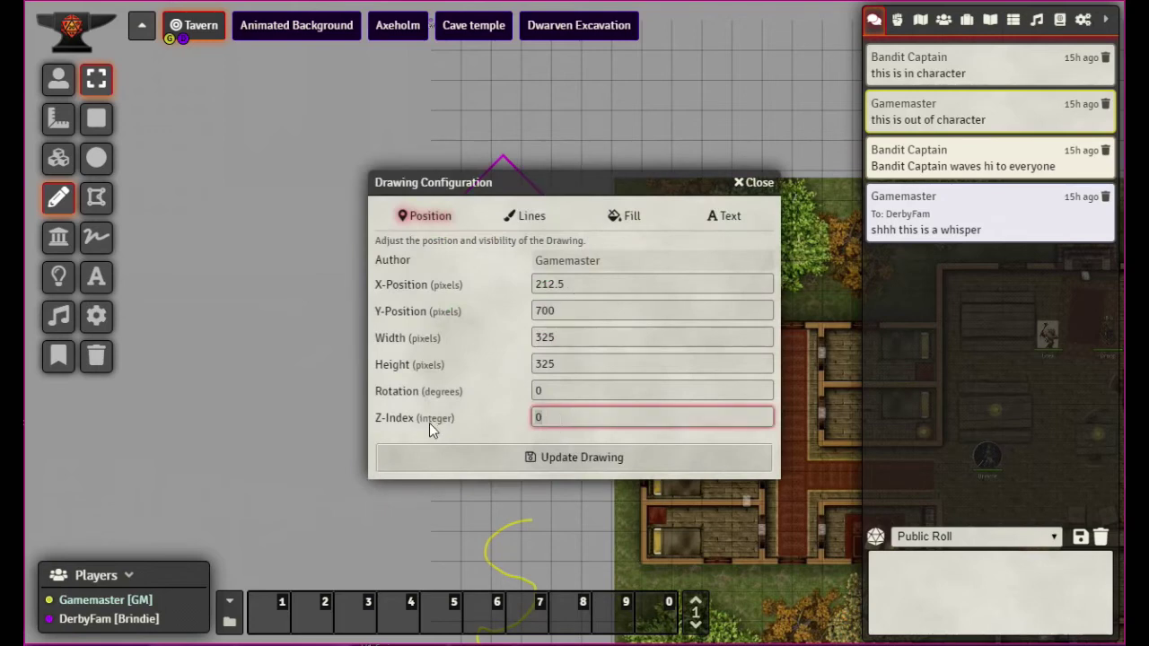
type("1")
left_click(564, 459)
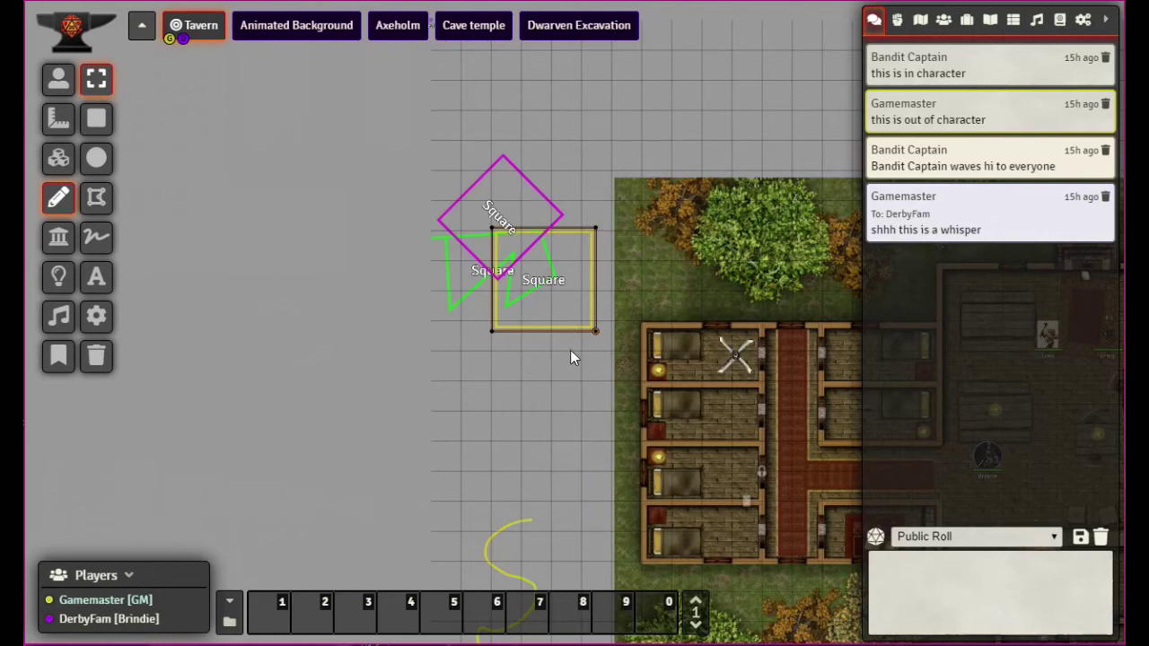
Step: Raise the magenta rectangle's Z-Index to 2
double_click(501, 224)
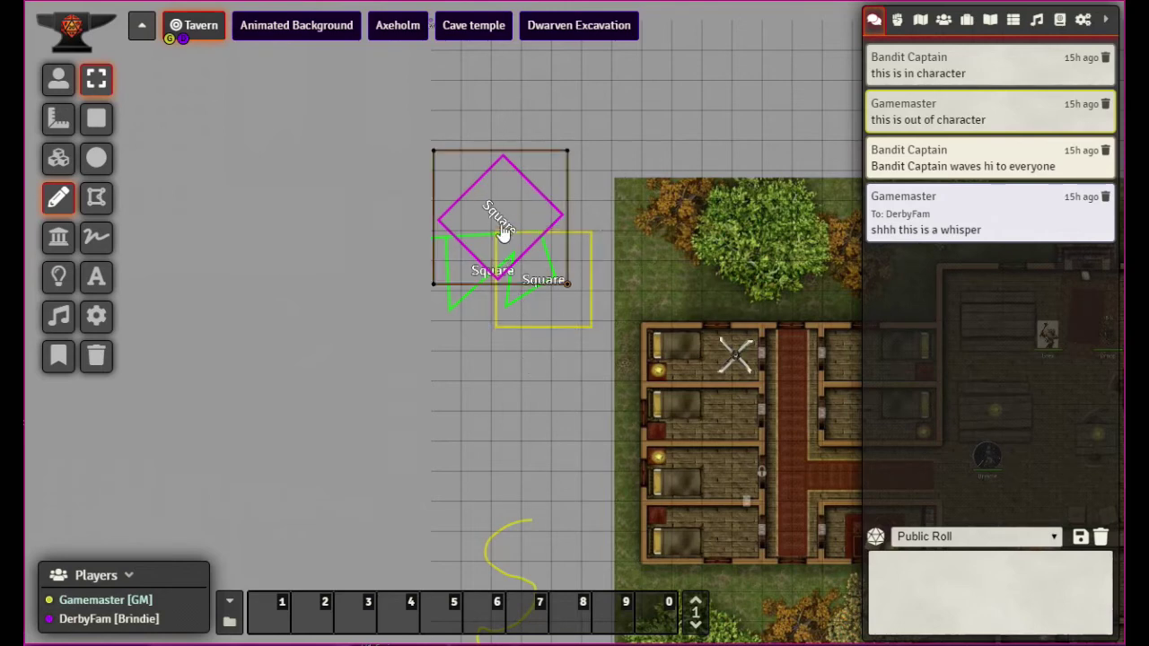
left_click(555, 411)
key("Up")
left_click(574, 460)
Step: Set the magenta rectangle's line width to 20 pixels
double_click(497, 215)
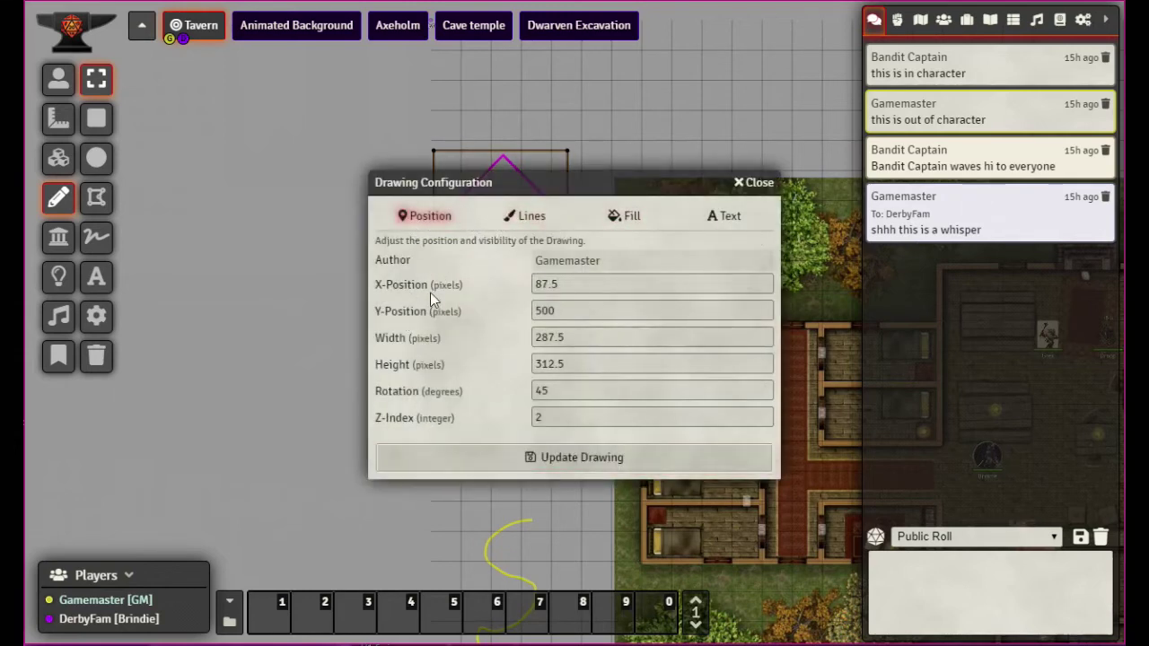
left_click(529, 216)
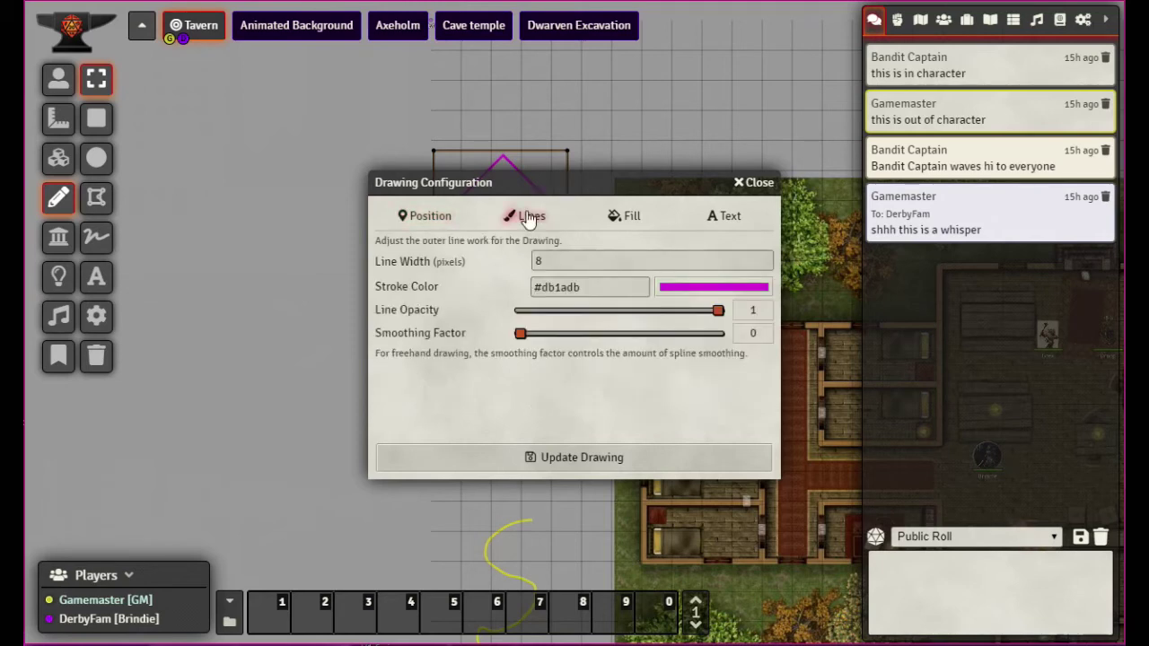
left_click(574, 261)
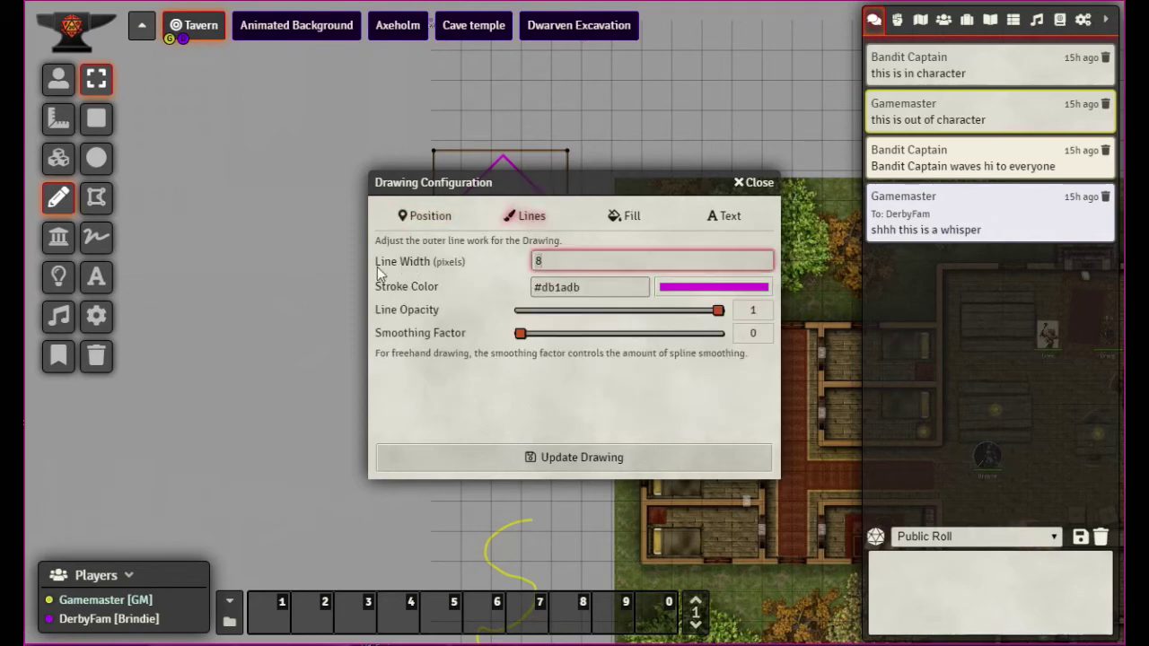
key("BackSpace")
type("20")
left_click(572, 460)
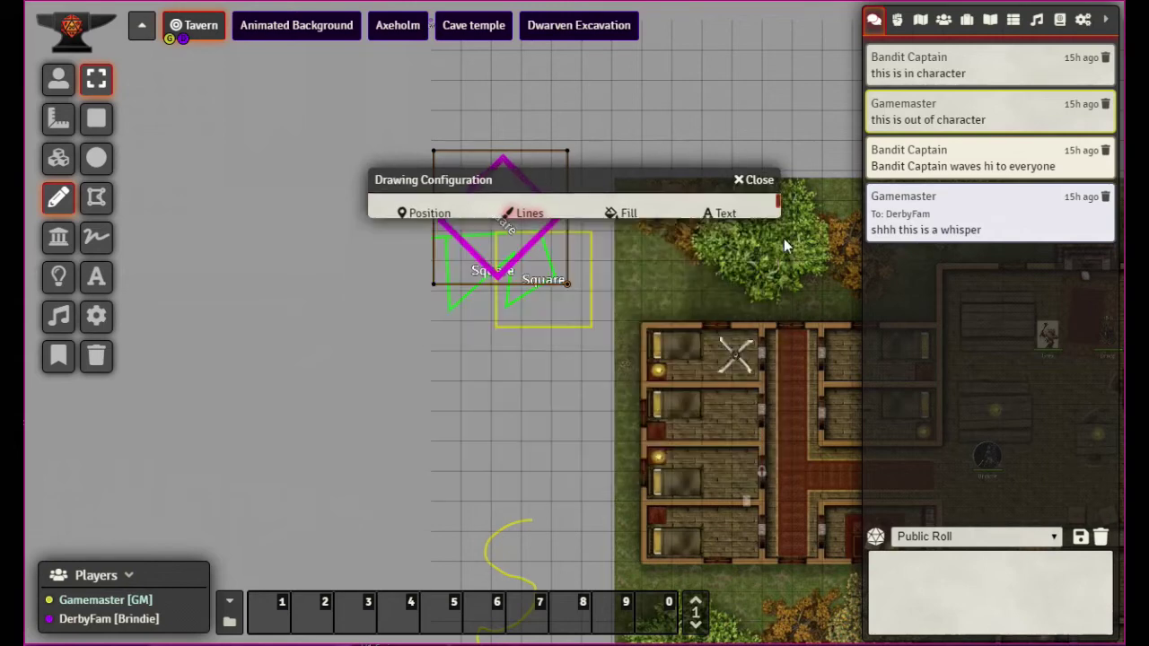
Step: Review the magenta rectangle's stroke color choices without changing the color, and set its line opacity to 0.5
double_click(497, 224)
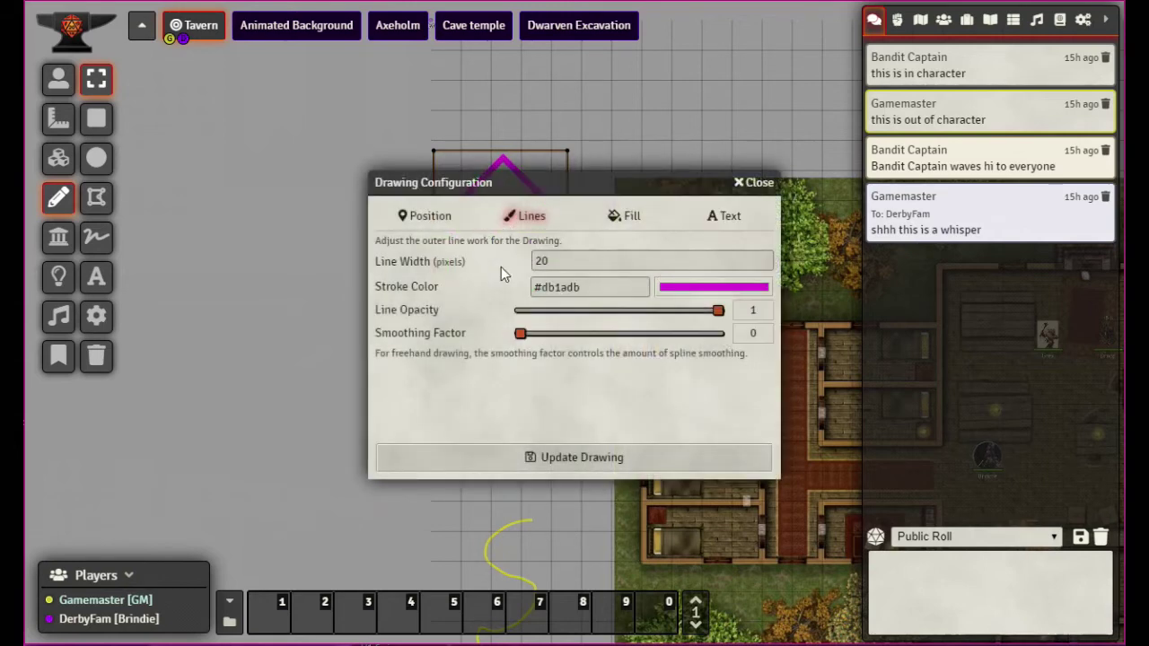
left_click(591, 286)
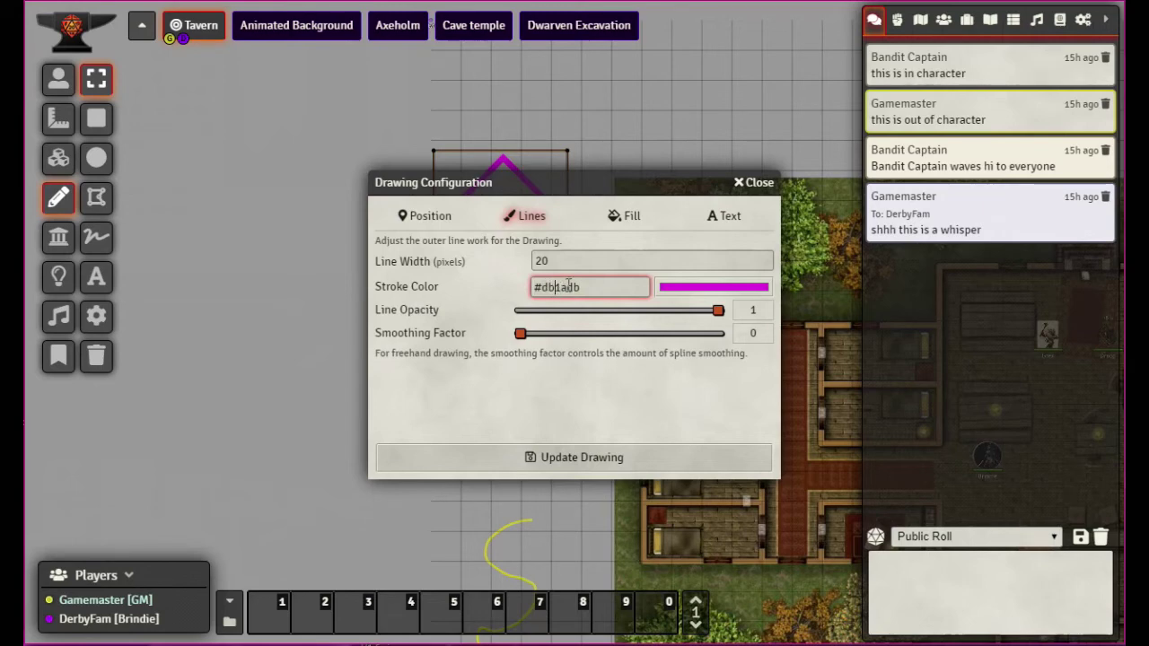
left_click(674, 292)
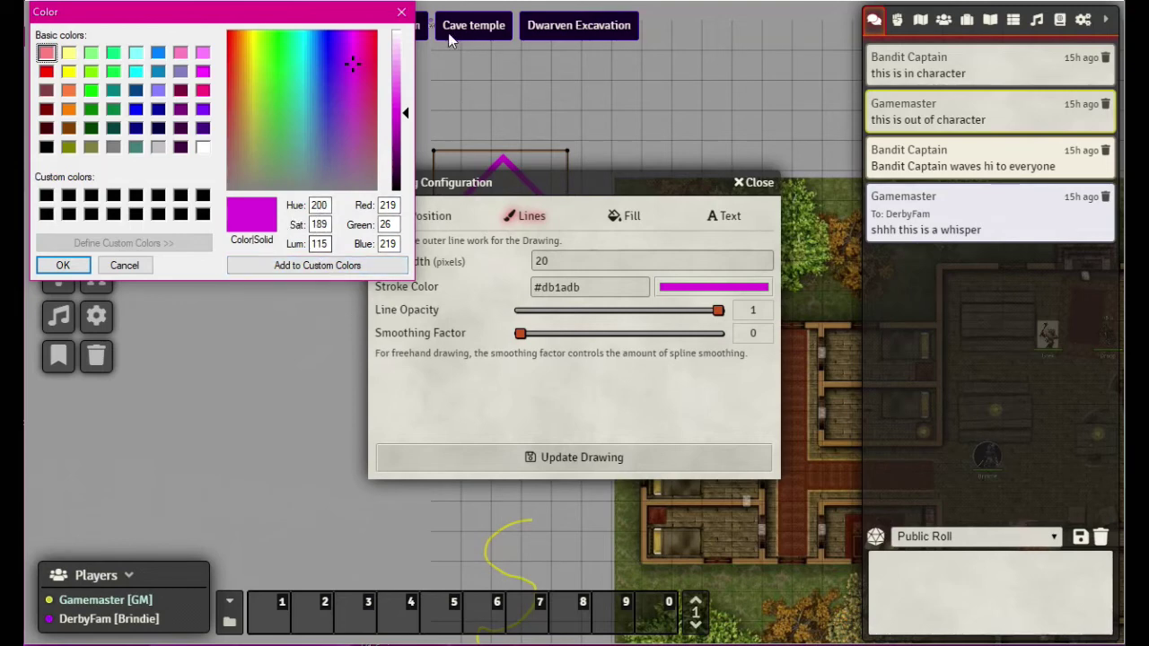
left_click(401, 12)
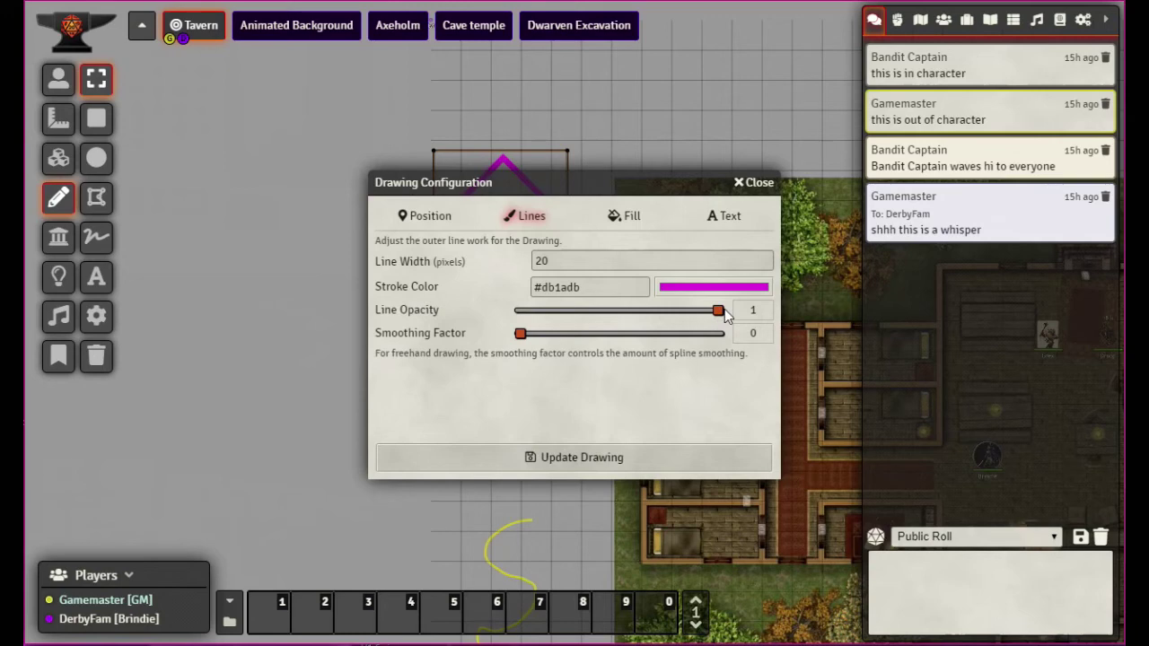
mouse_move(725, 314)
left_mouse_down()
mouse_move(541, 325)
mouse_move(622, 326)
mouse_move(602, 328)
mouse_move(619, 314)
left_mouse_up()
left_click(579, 456)
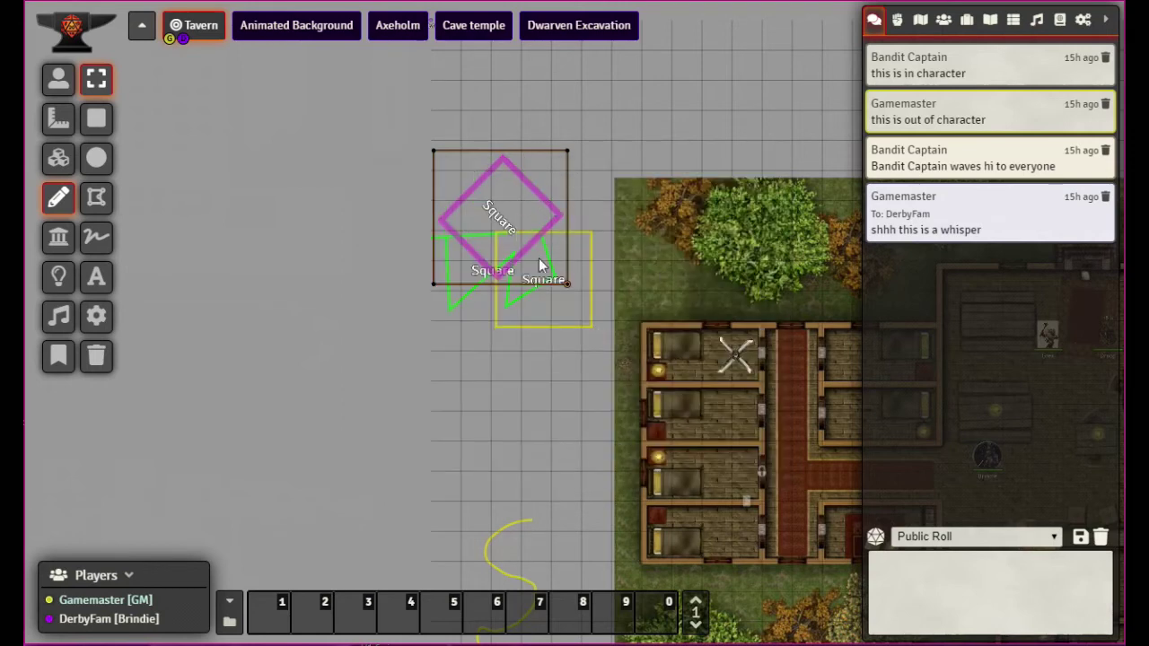
Step: Restore the magenta rectangle's line opacity to 1 and set its fill type to Solid
double_click(500, 217)
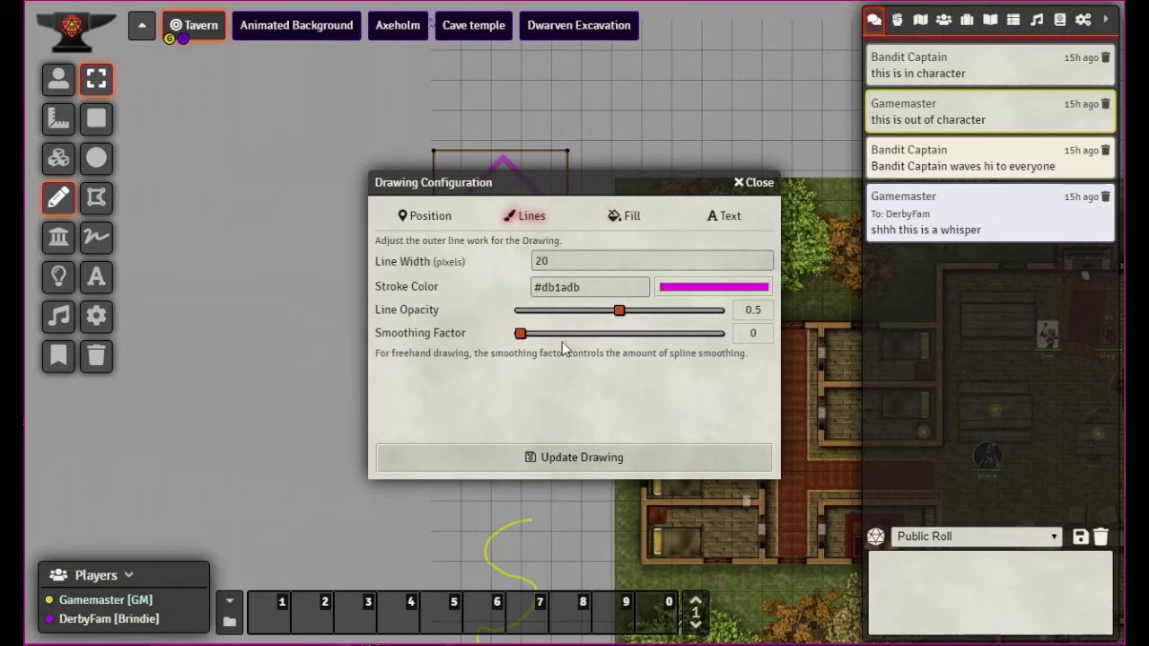
left_click_drag(619, 310, 772, 321)
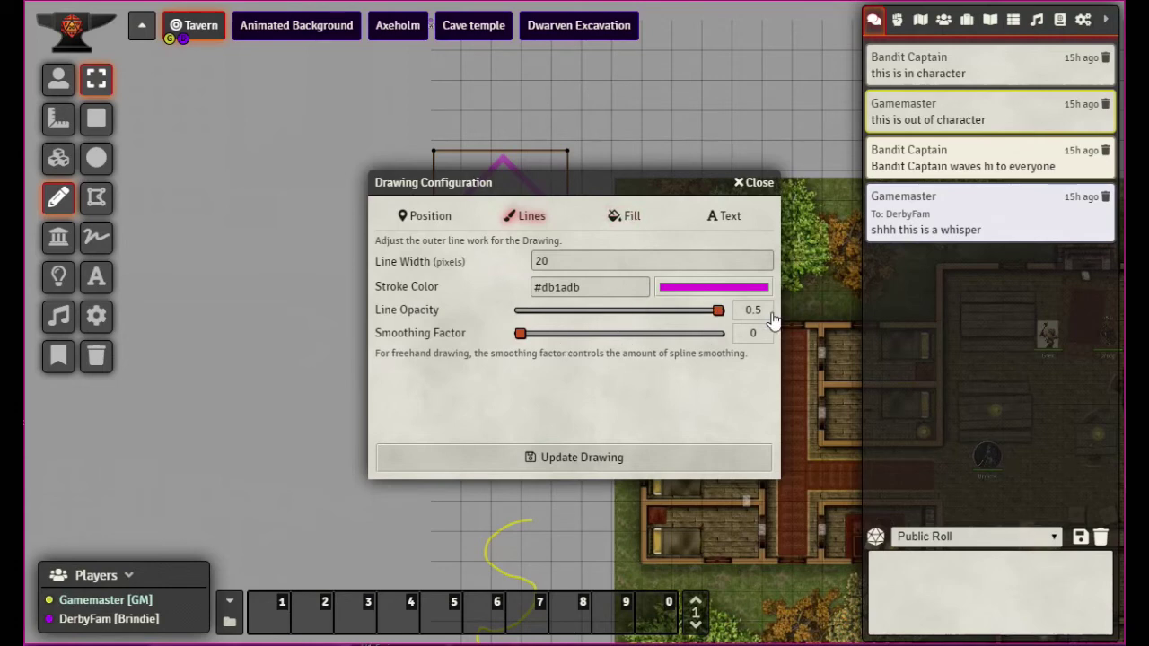
left_click(620, 218)
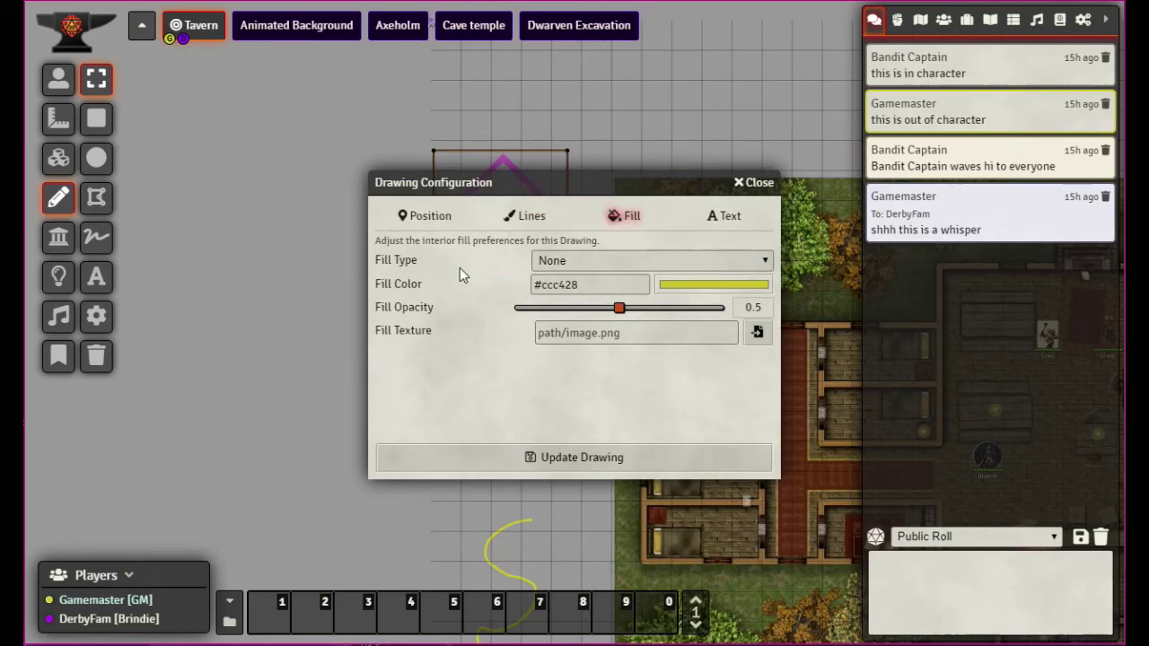
left_click(767, 261)
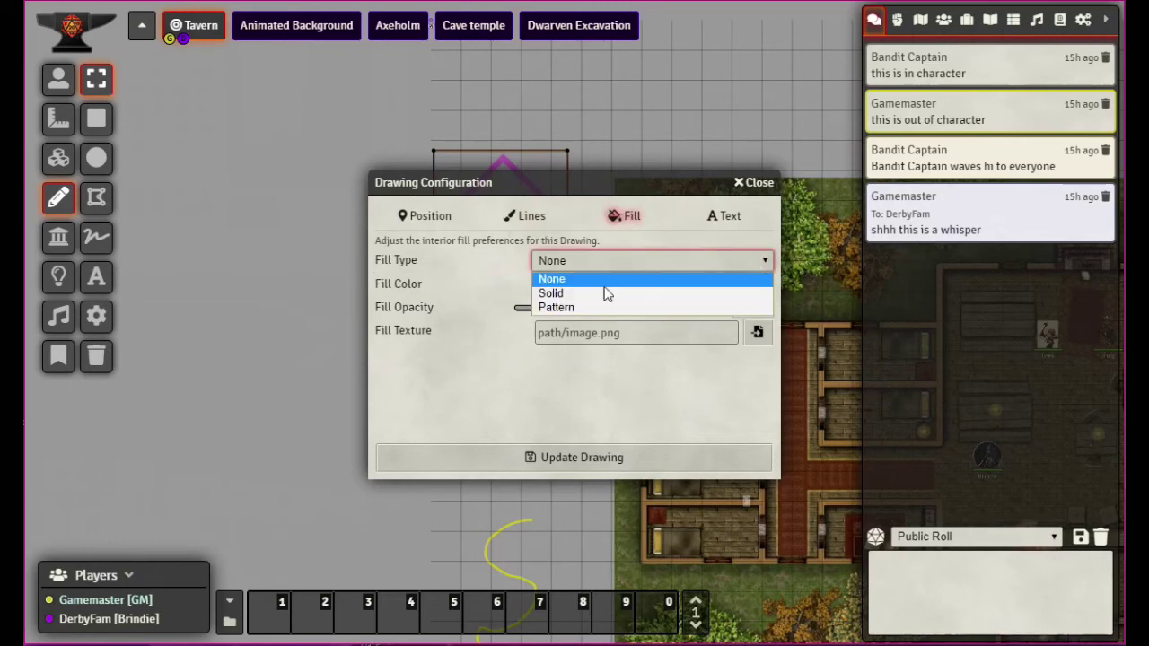
left_click(582, 294)
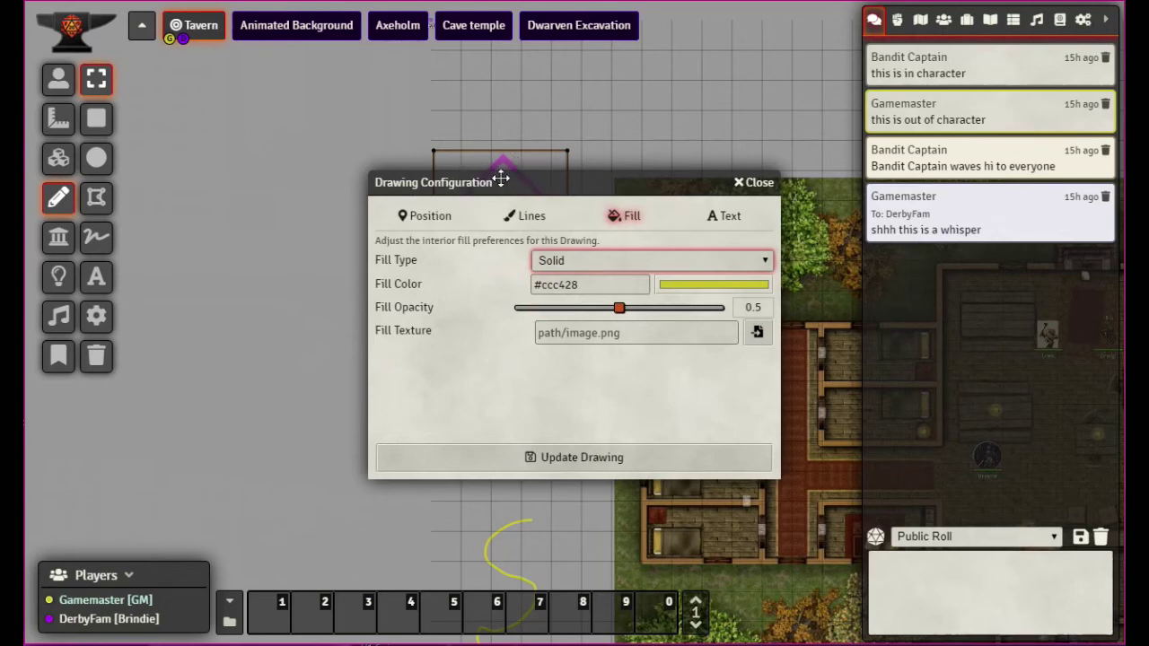
left_click_drag(605, 188, 875, 131)
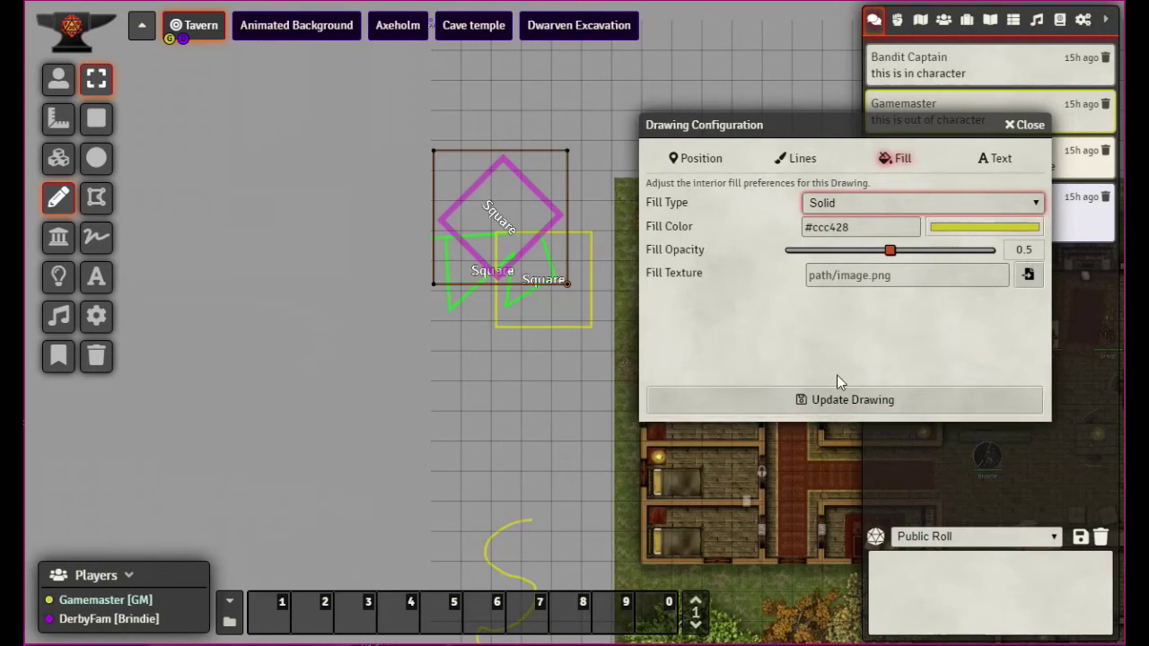
left_click(837, 399)
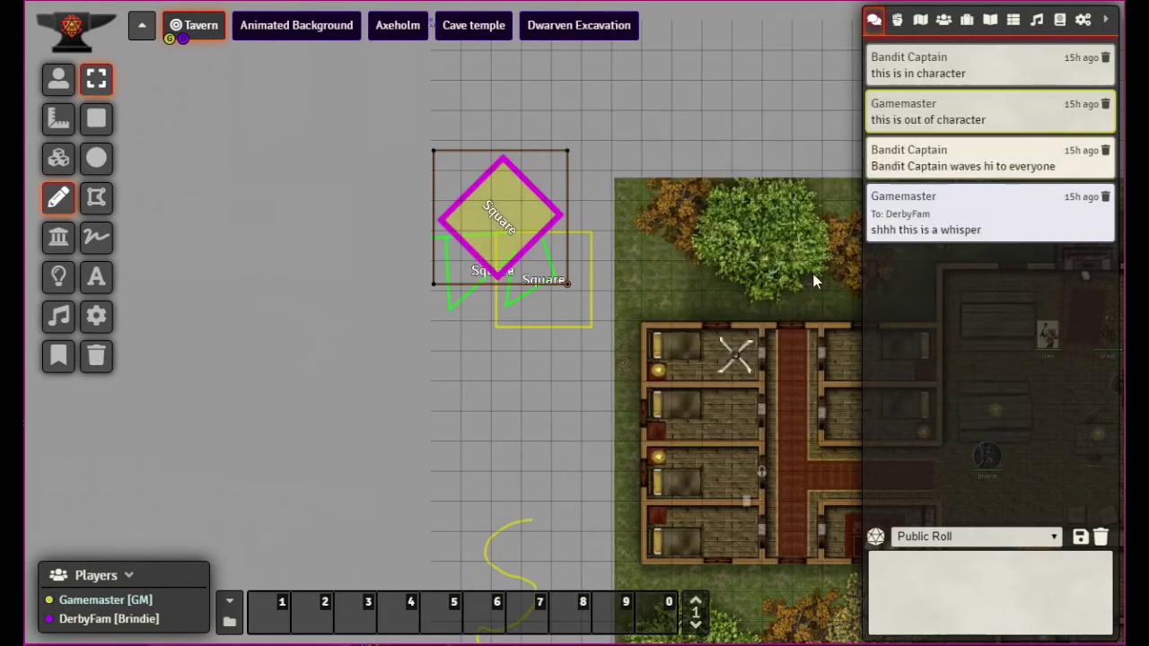
Step: Change the magenta rectangle's fill type to Pattern with bladeTrap.png from worlds/testworld/images as the fill texture
double_click(501, 223)
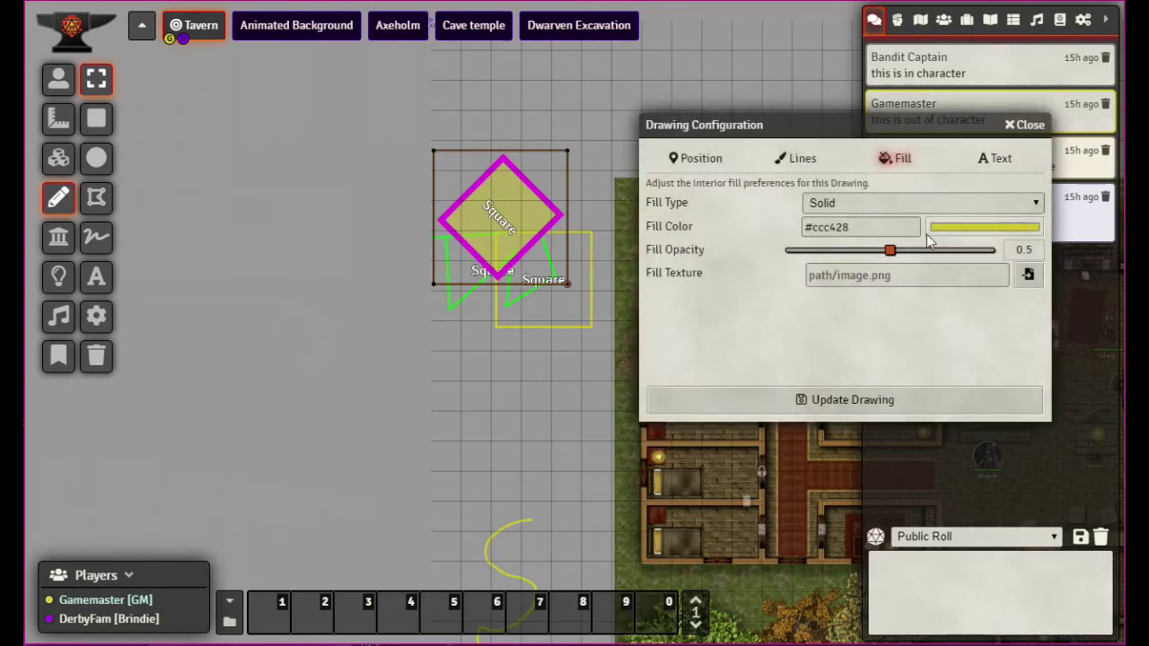
left_click(1038, 203)
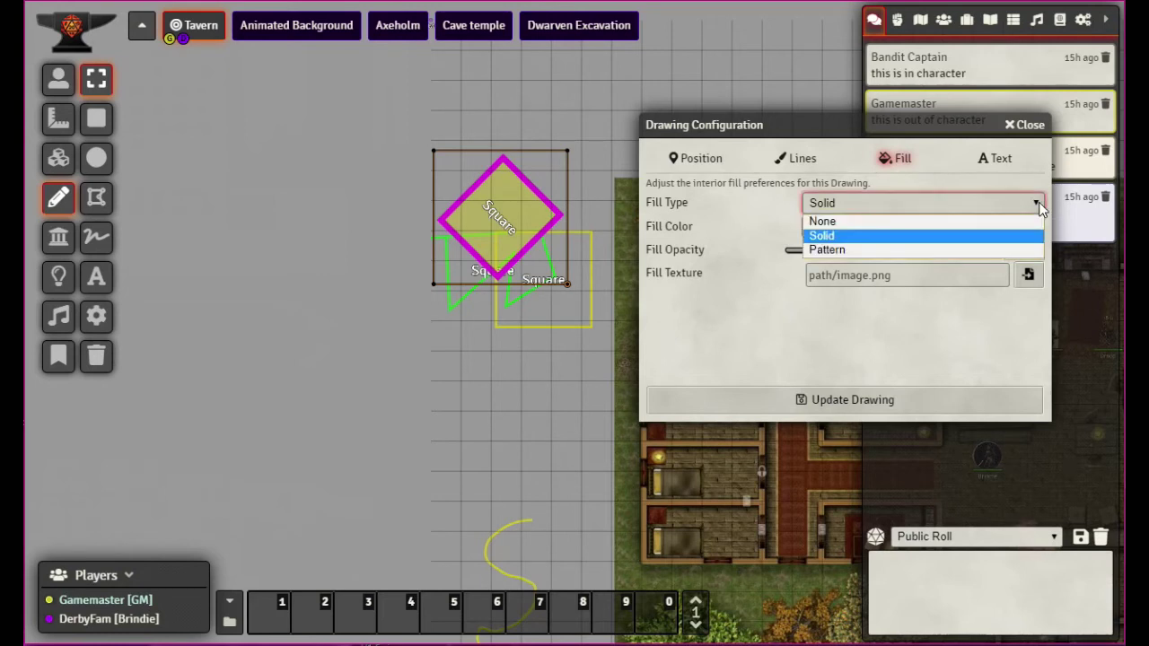
left_click(833, 250)
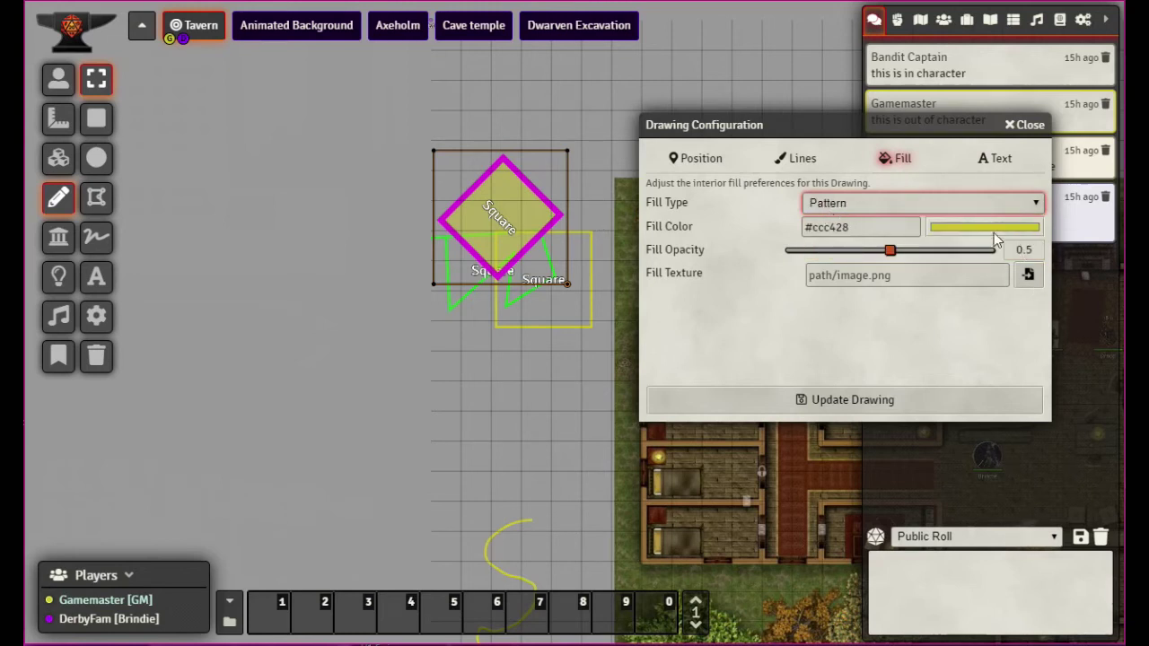
left_click(1029, 277)
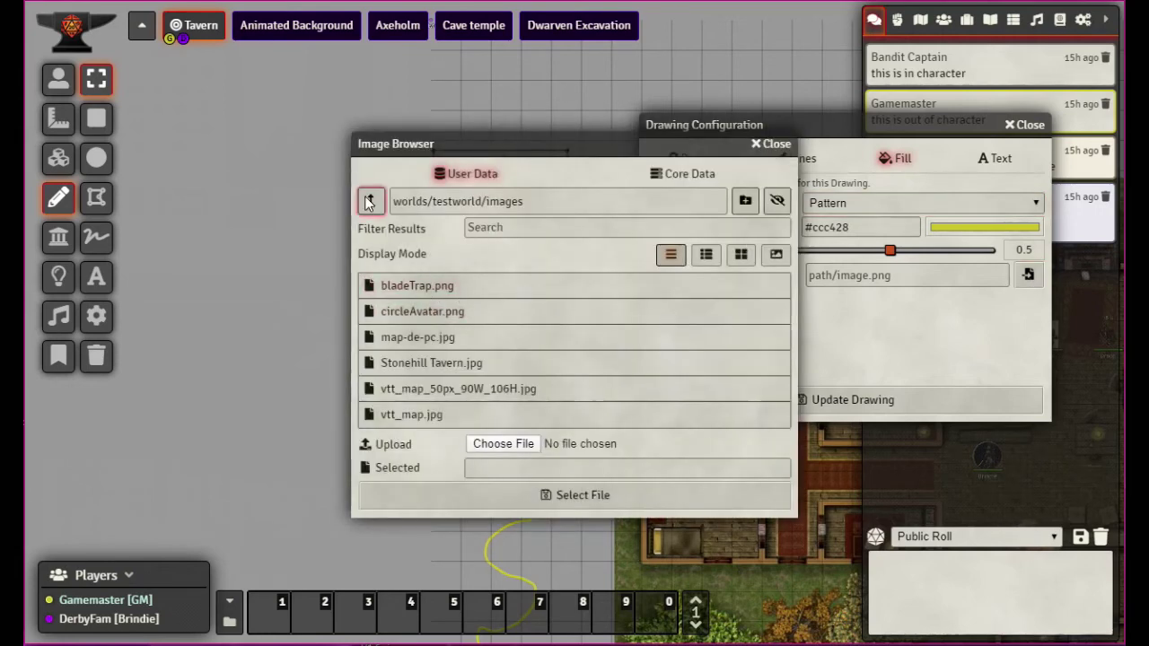
left_click(416, 288)
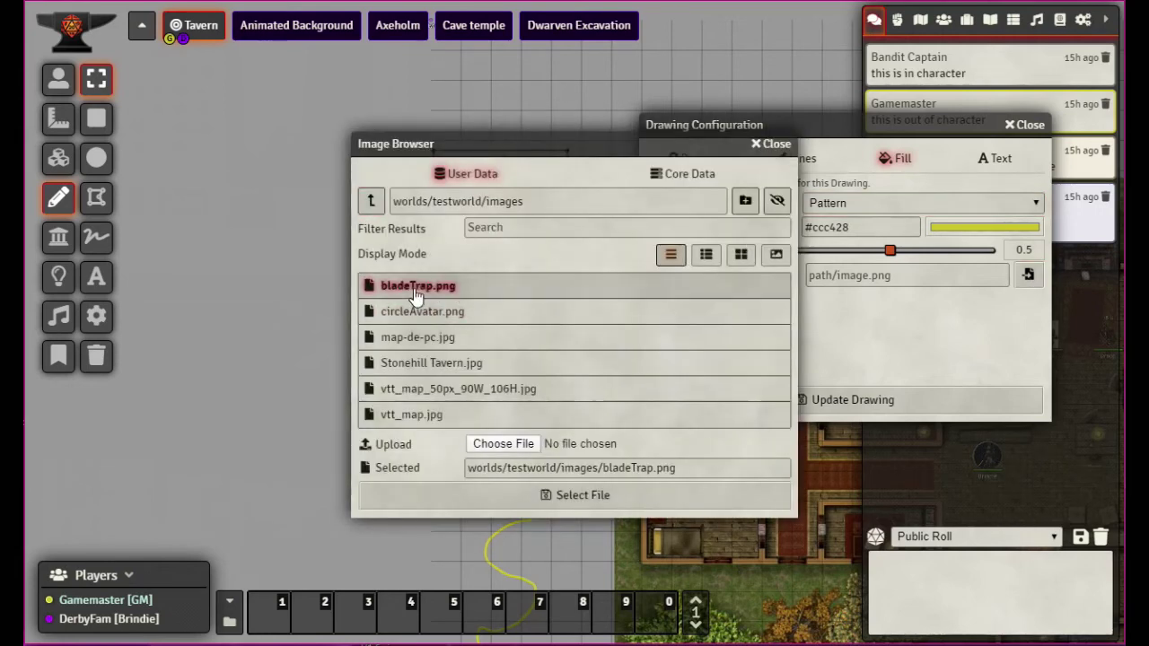
left_click(566, 498)
left_click(849, 398)
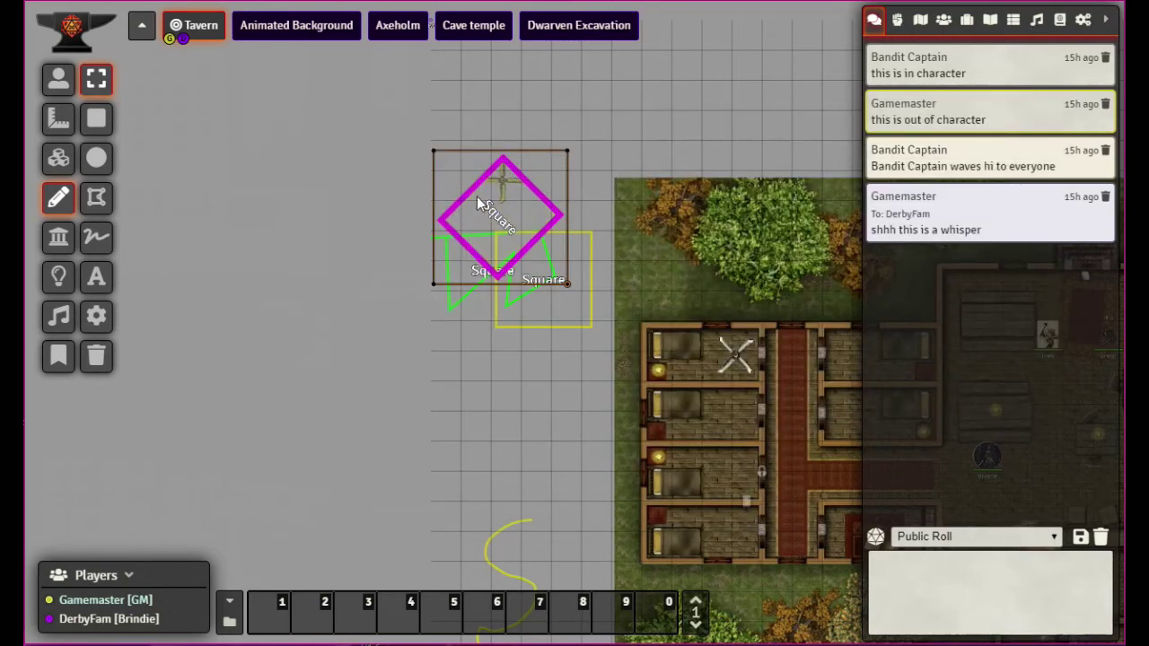
Step: Inspect the magenta rectangle's pattern fill up close, and open its text settings to examine the label
scroll(491, 181, "up", 5)
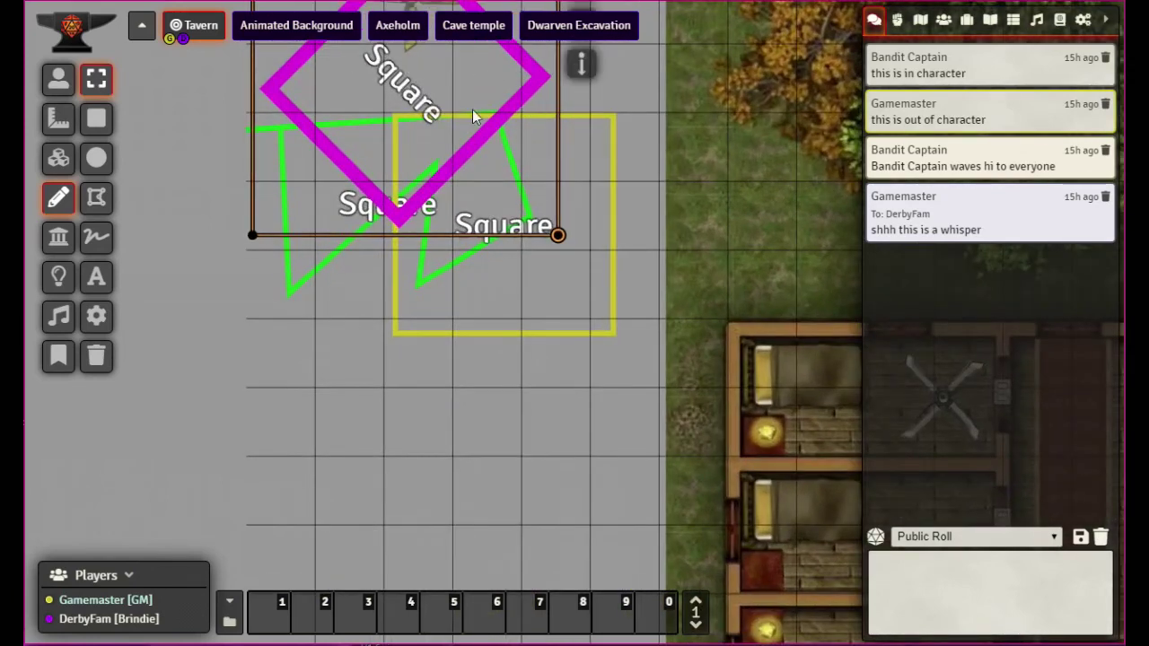
left_click(651, 154)
left_click_drag(651, 149, 702, 490)
left_click_drag(664, 418, 487, 172)
left_click_drag(248, 51, 467, 269)
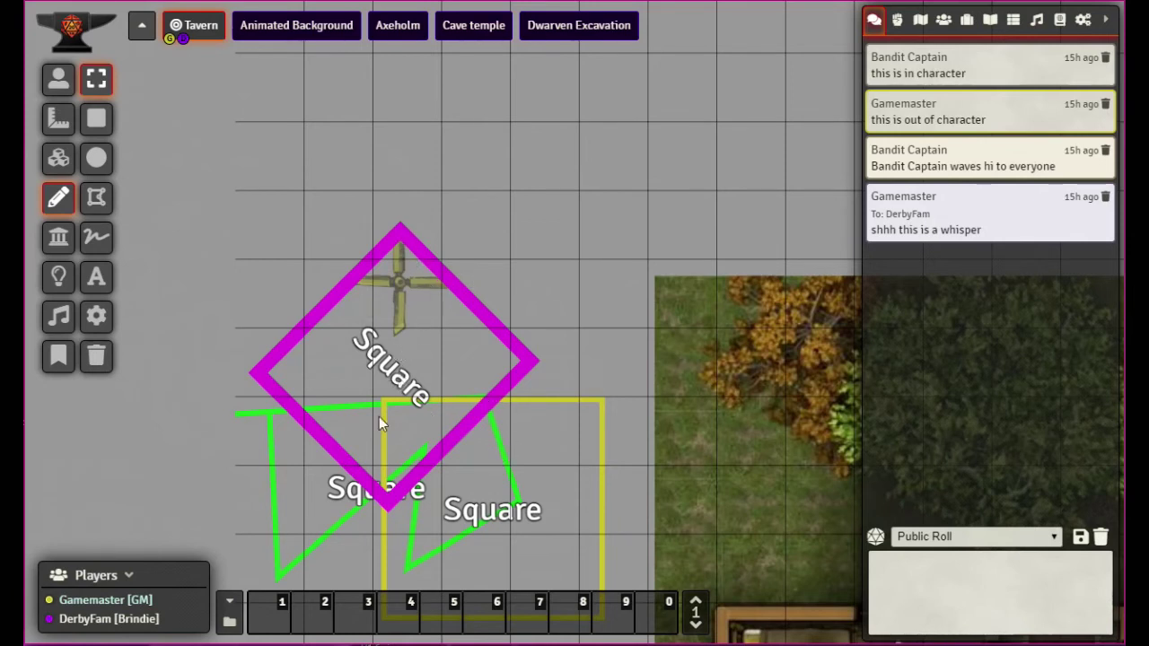
double_click(393, 379)
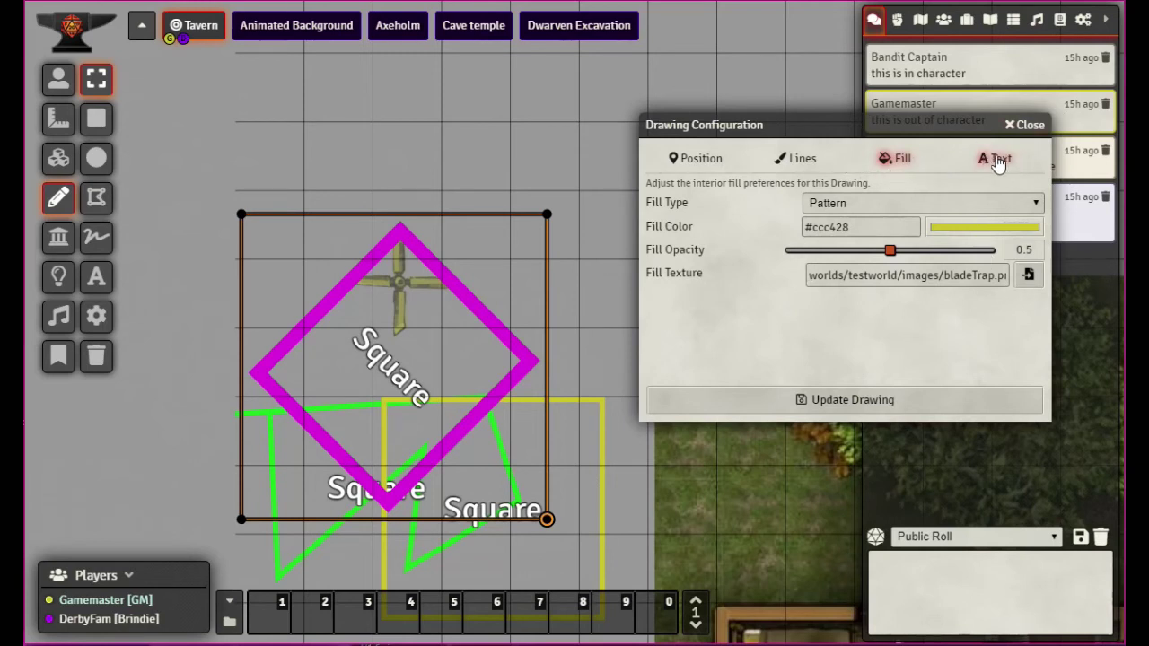
left_click(991, 162)
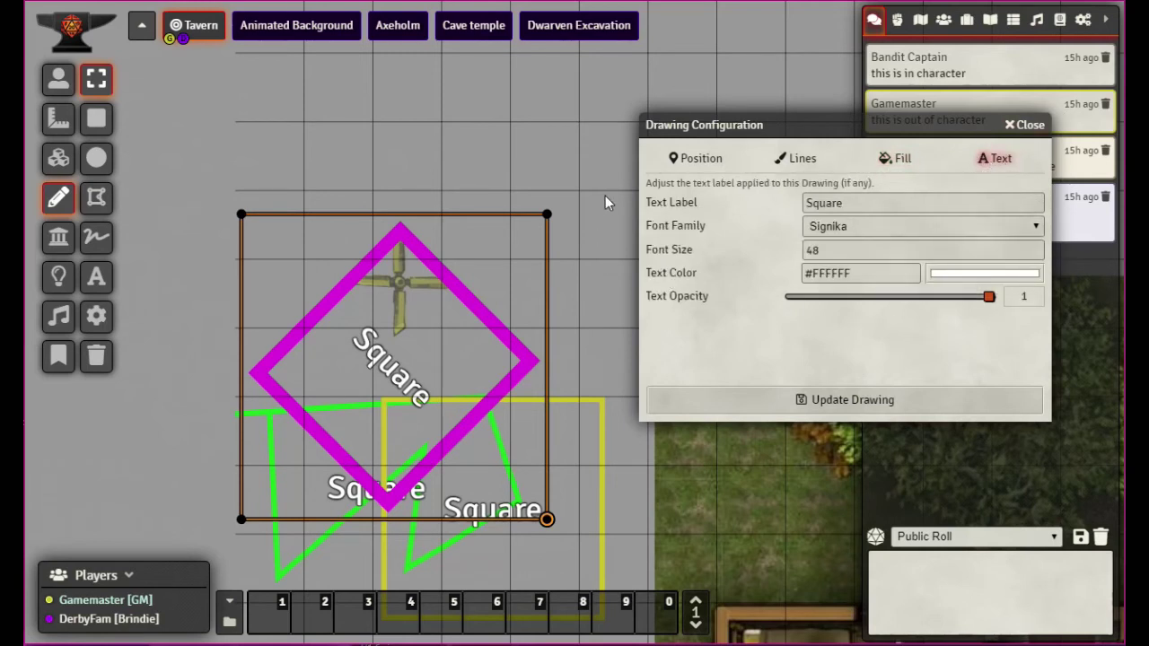
left_click(848, 199)
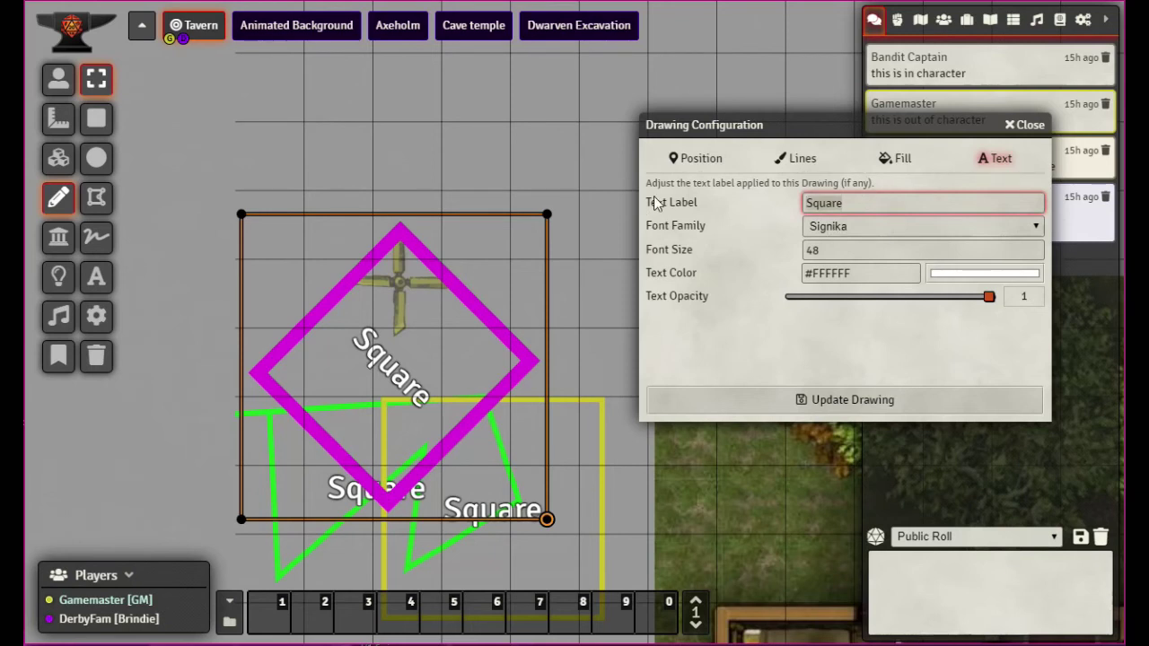
Step: Set the default drawing configuration's text label to Shape
left_click(97, 316)
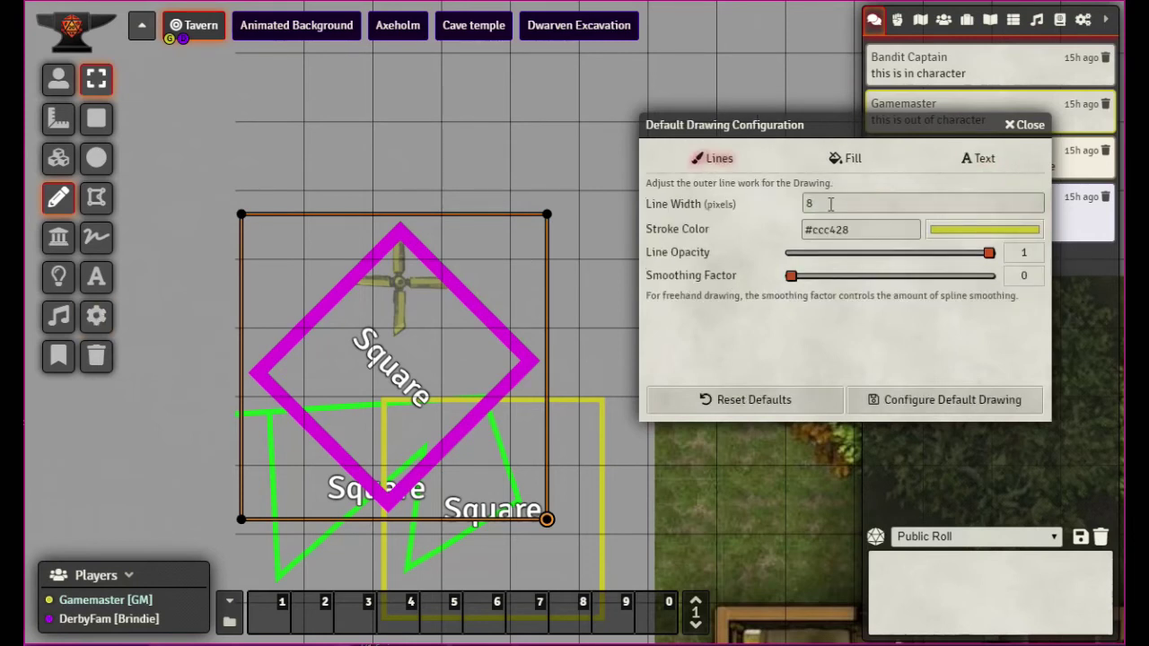
left_click(840, 165)
left_click(982, 169)
double_click(875, 208)
type("Shapwe")
key("BackSpace")
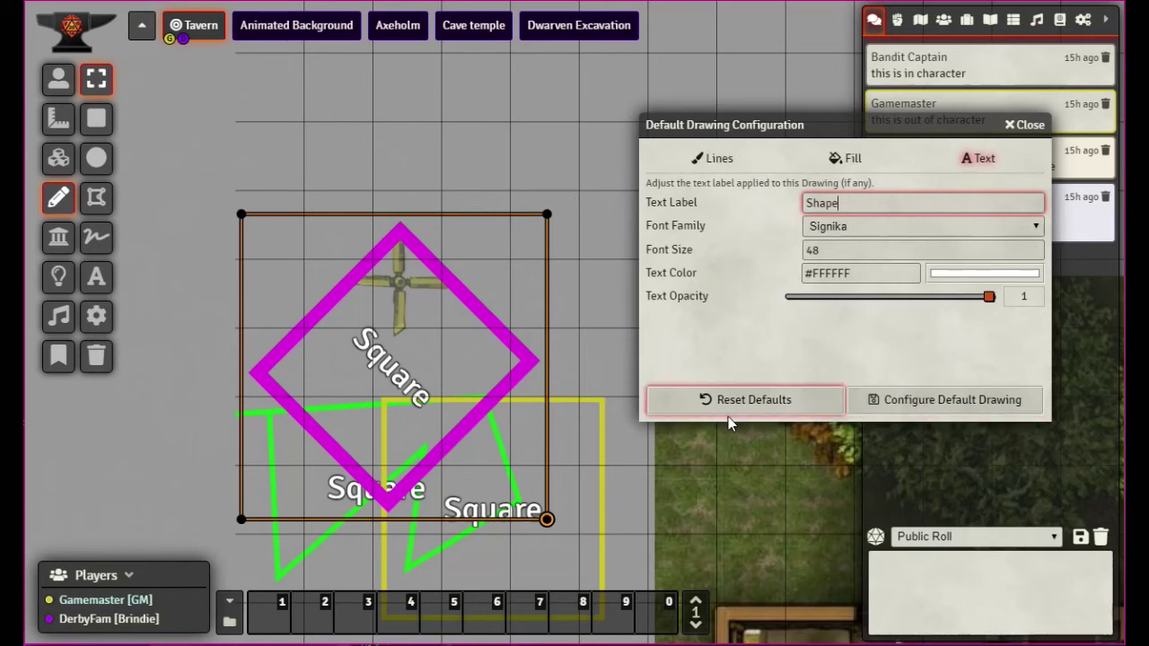
left_click(962, 395)
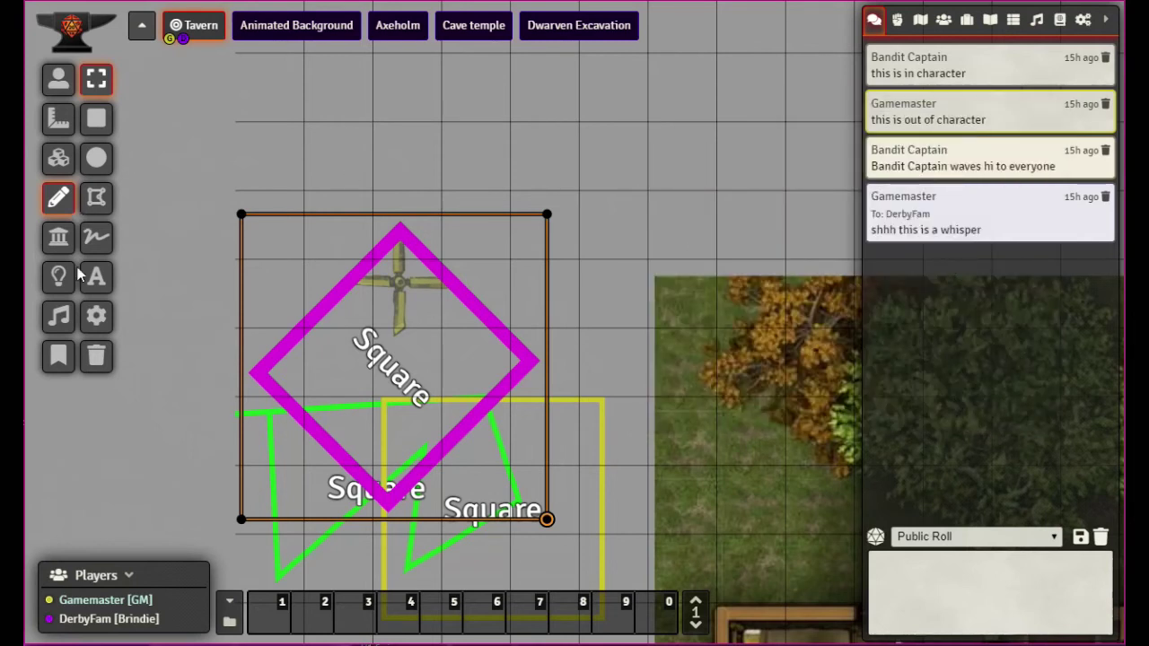
Step: Draw a small rectangle about two grid squares wide above the magenta one to test the default label, and delete it
left_click(96, 118)
left_click_drag(383, 81, 508, 163)
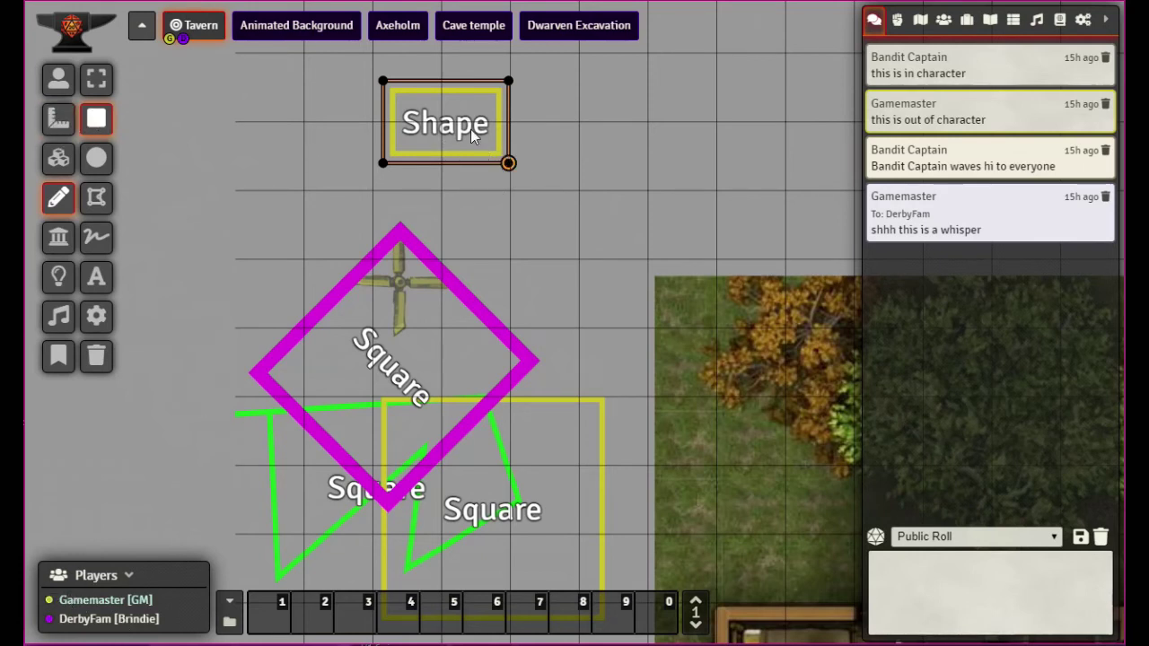
key("Delete")
Step: Move the magenta rectangle up and slightly right, clear of the green polygon and the yellow rectangle
scroll(582, 315, "down", 2)
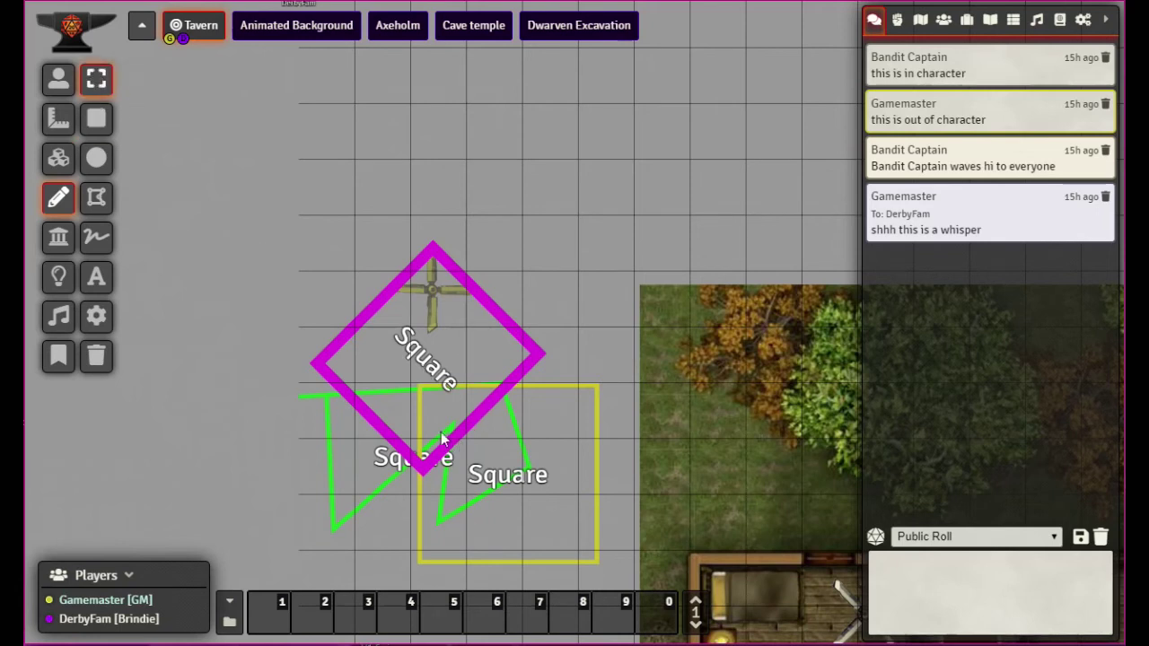
left_click(422, 369)
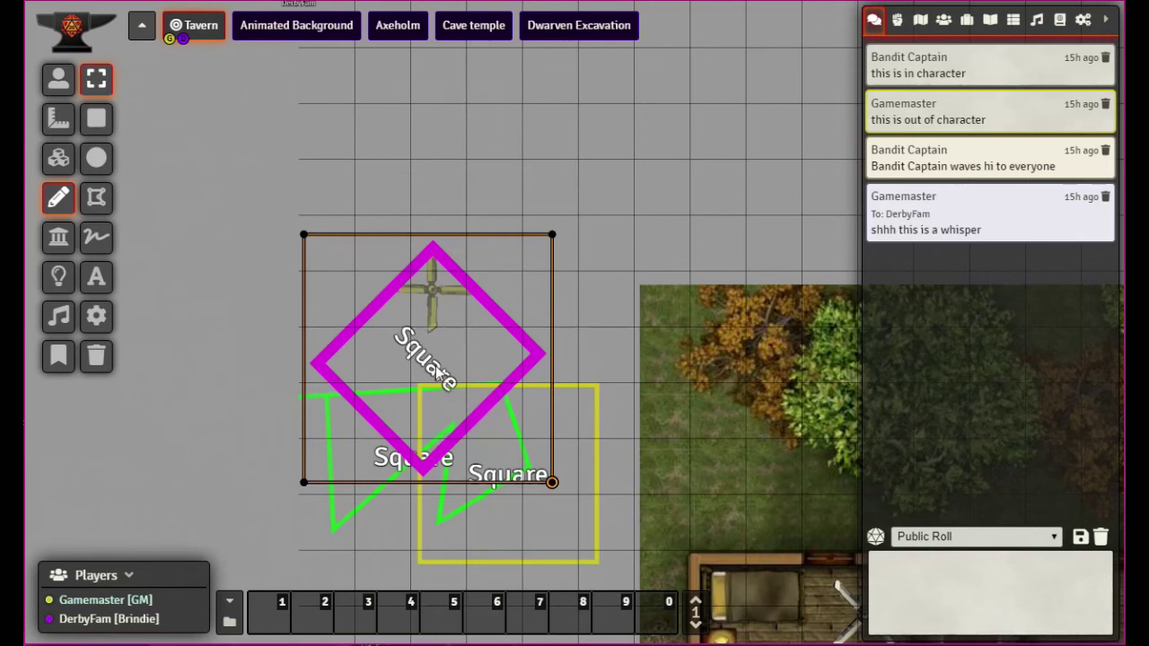
left_click_drag(433, 366, 498, 199)
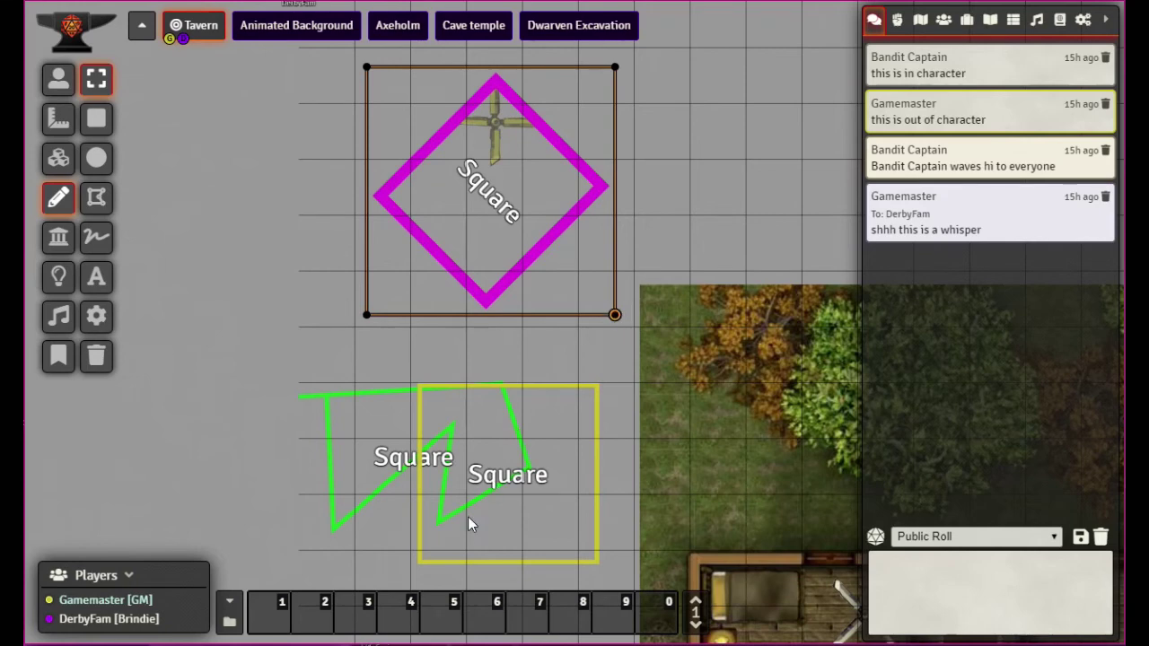
Step: Open the yellow rectangle's text settings, examine the available font families, and close the configuration without changes
left_click(592, 556)
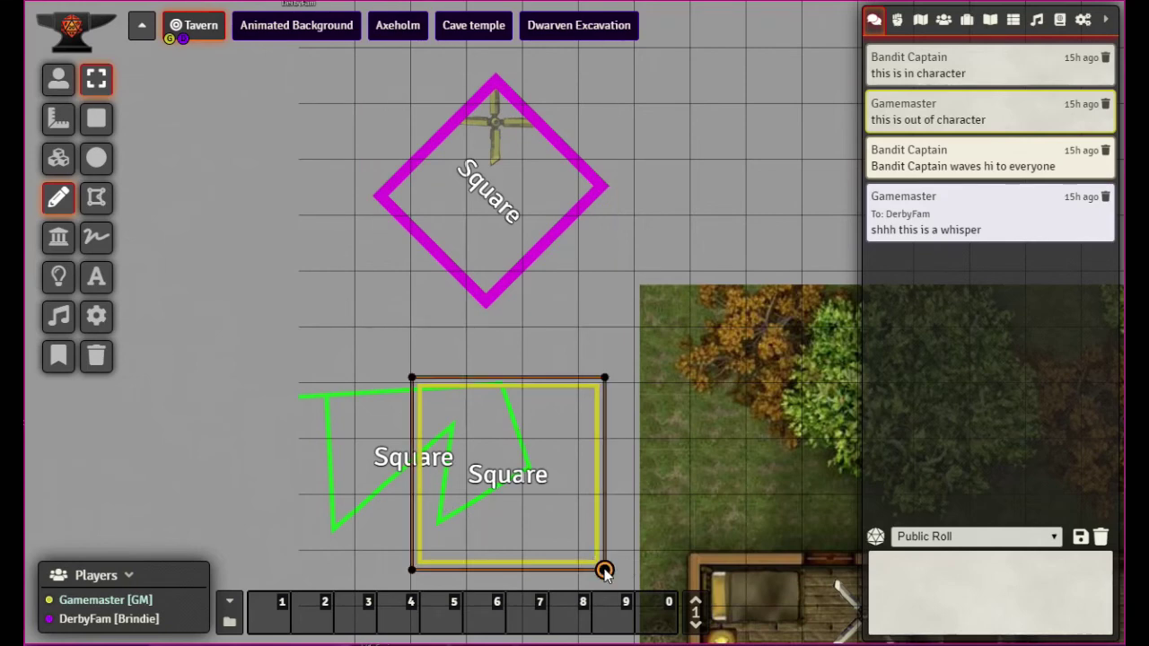
double_click(594, 558)
mouse_move(551, 187)
left_mouse_down()
mouse_move(401, 123)
mouse_move(367, 95)
left_mouse_up()
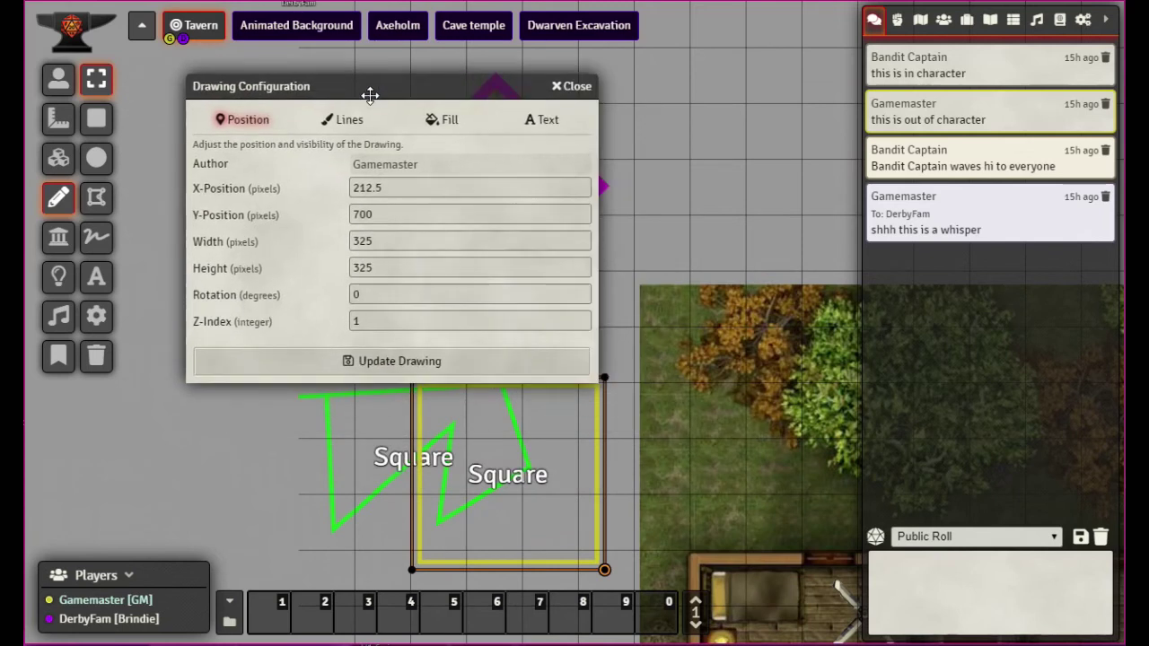
left_click(543, 121)
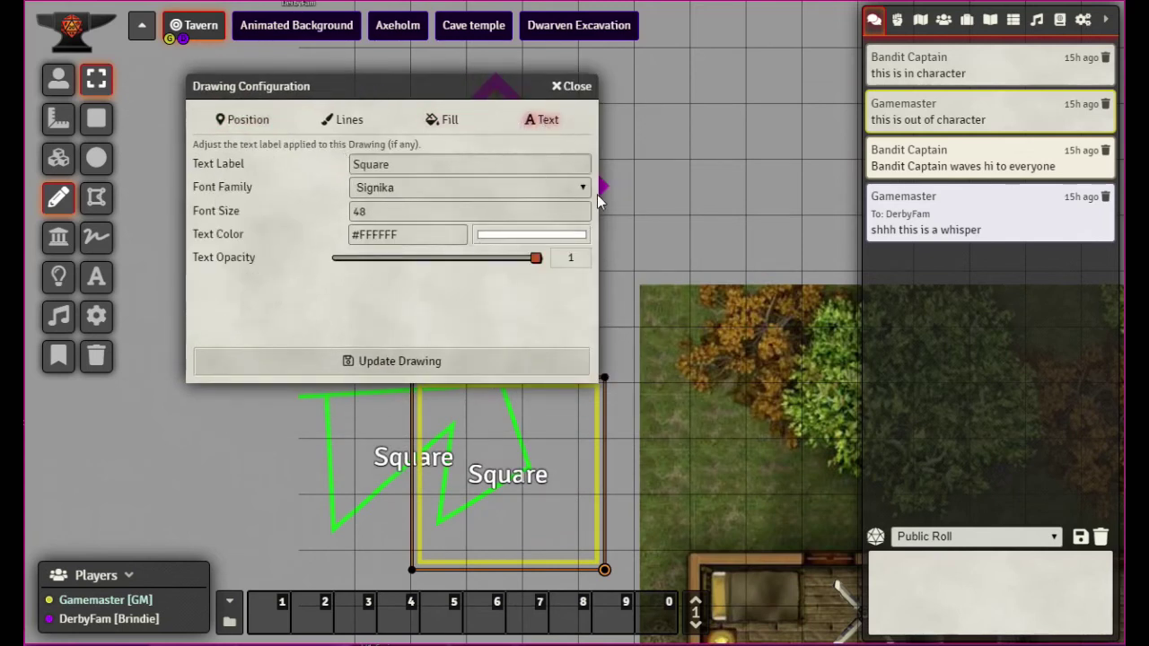
left_click(517, 190)
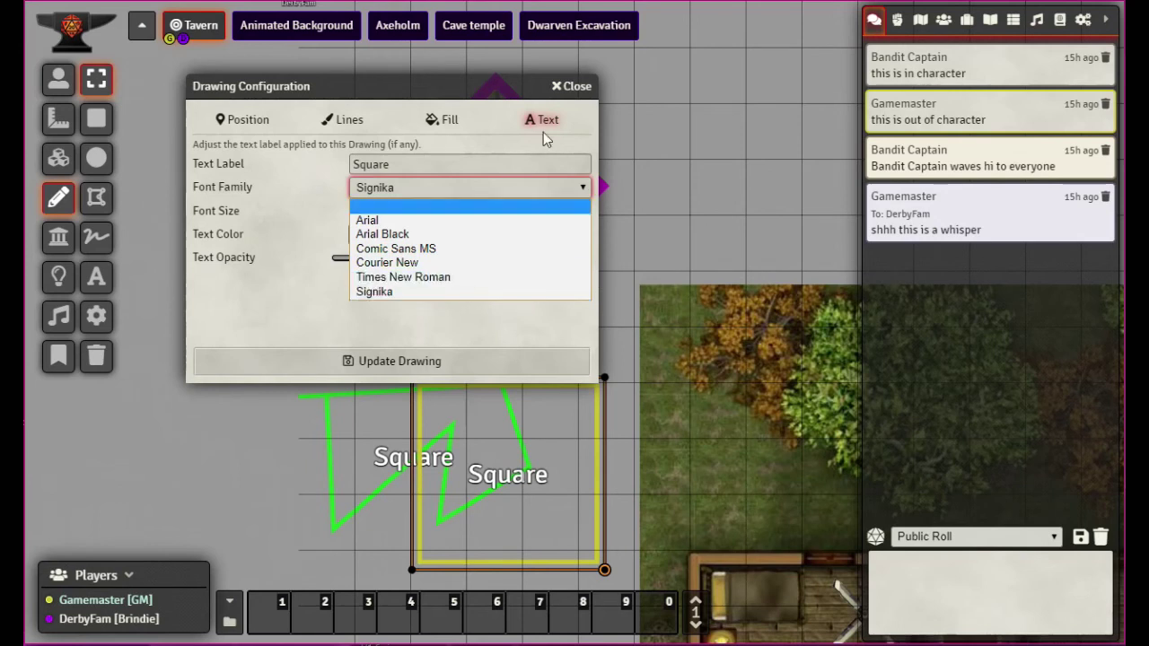
left_click(571, 87)
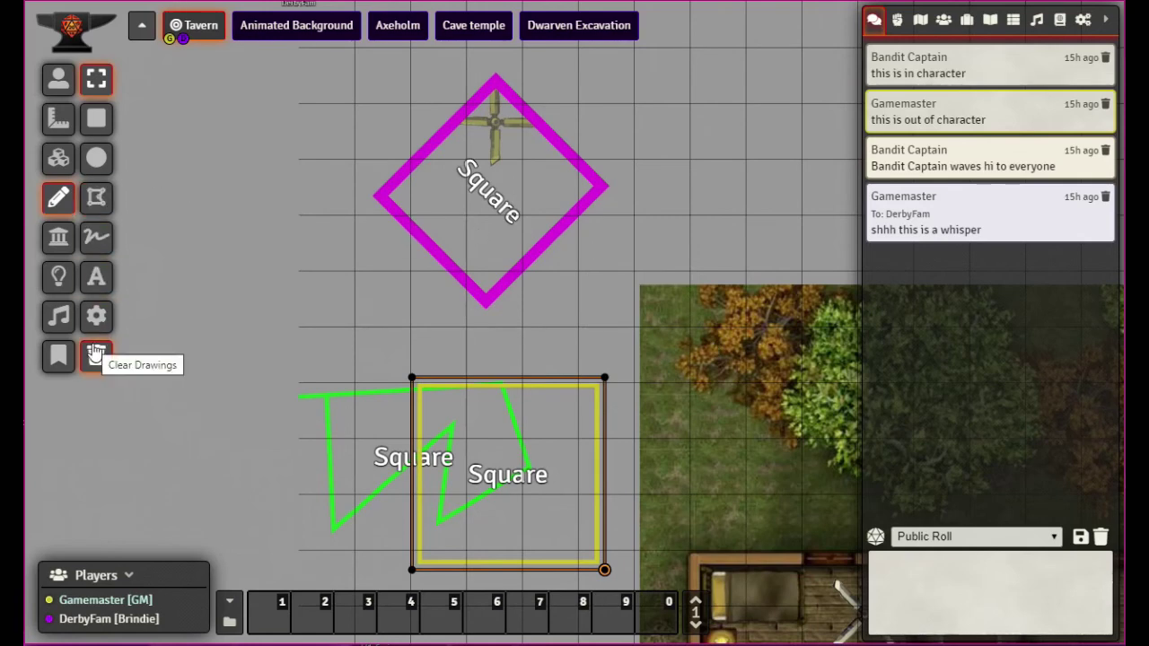
Step: Set the smoothing factor of the yellow wavy freehand drawing beside the map to 0 and update the drawing
scroll(617, 291, "down", 3)
left_click_drag(638, 453, 493, 170)
scroll(456, 330, "down", 3)
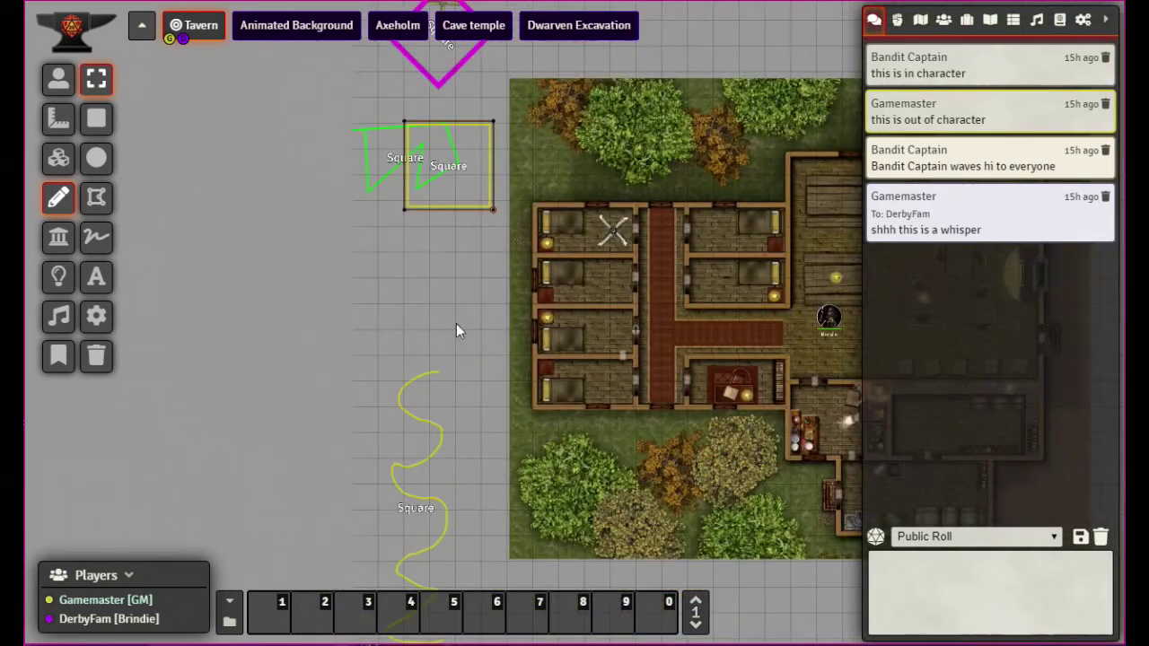
left_click_drag(479, 424, 505, 264)
scroll(482, 334, "up", 3)
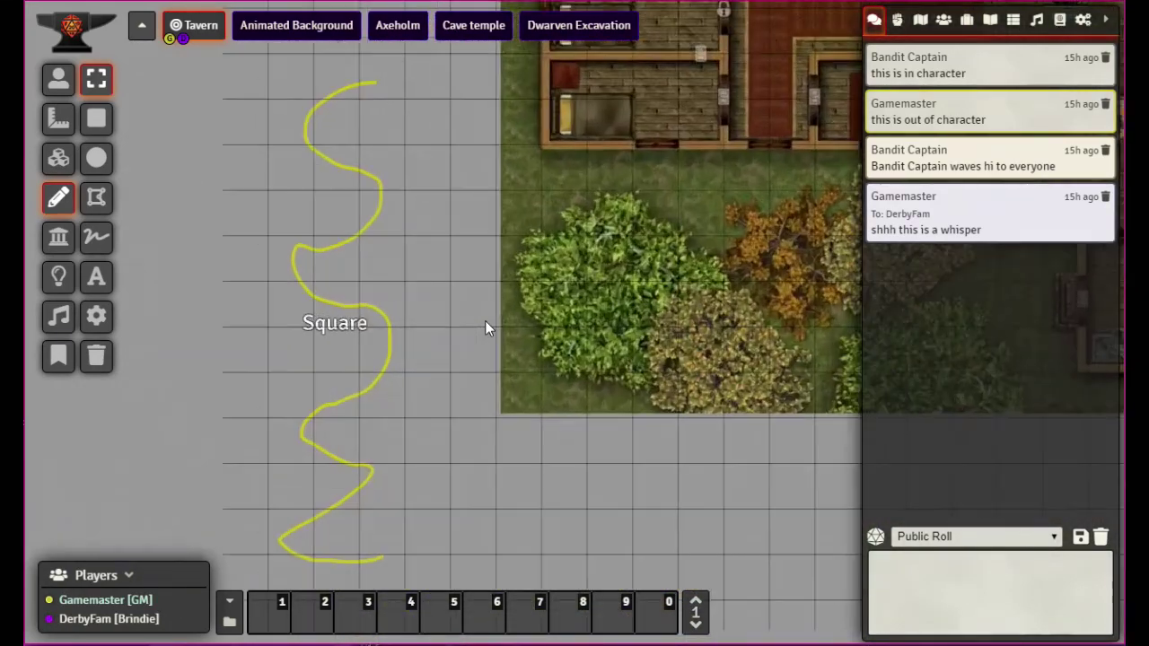
scroll(485, 328, "up", 2)
left_click_drag(449, 320, 715, 332)
scroll(715, 332, "down", 2)
scroll(716, 330, "down", 1)
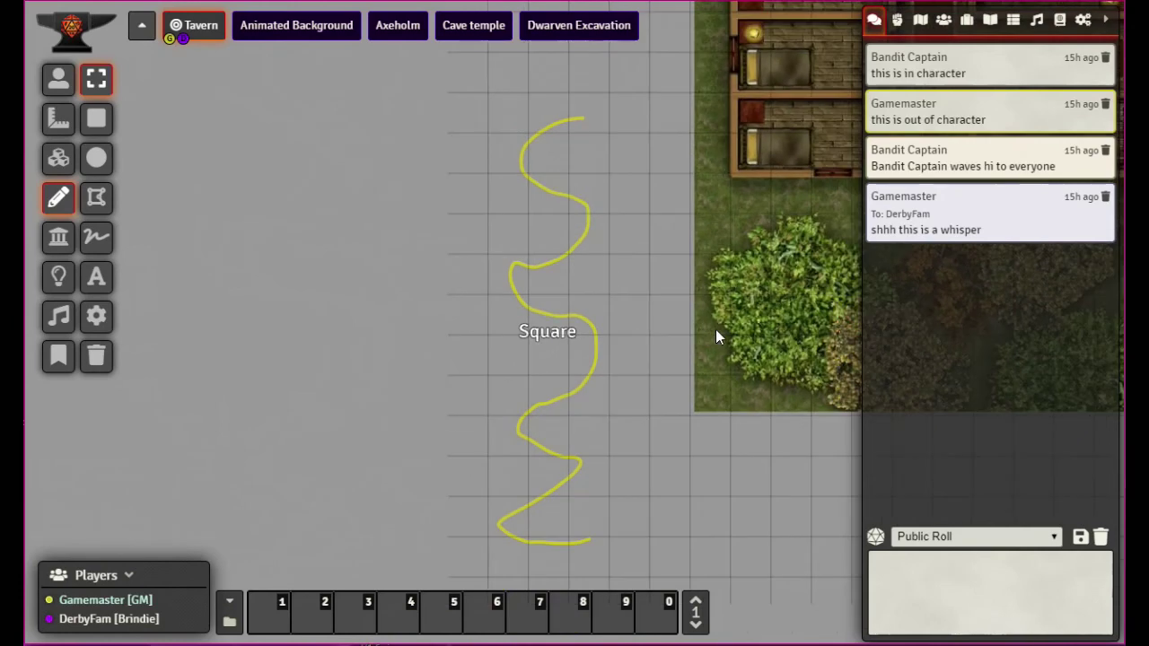
left_click_drag(686, 328, 641, 313)
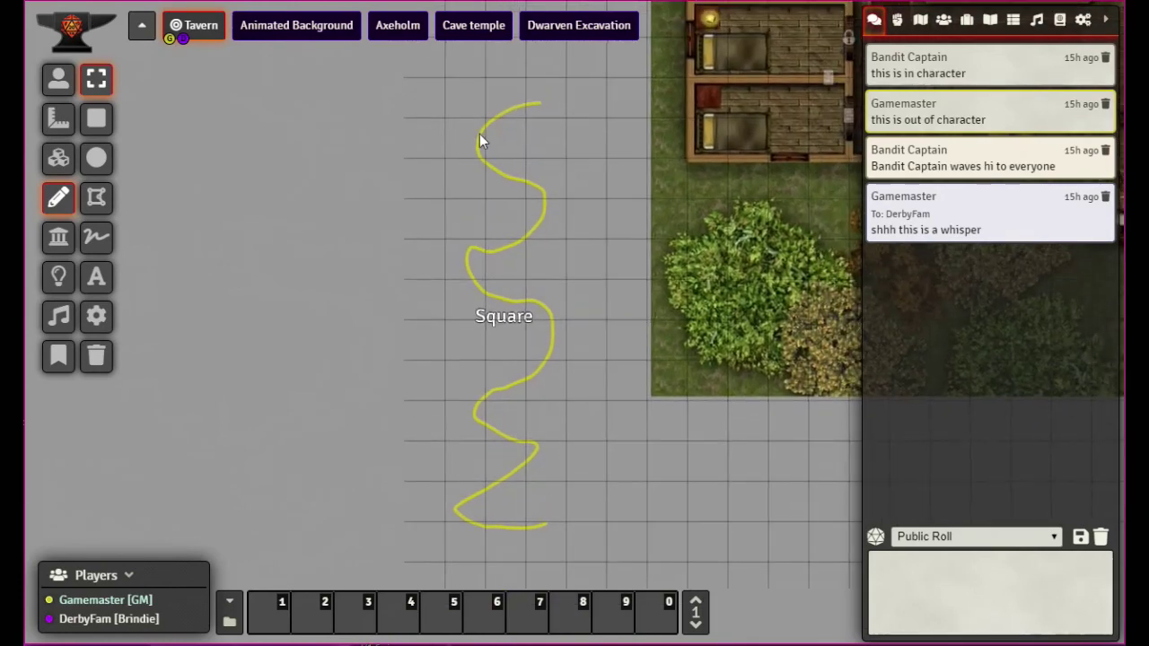
double_click(504, 315)
mouse_move(526, 184)
left_mouse_down()
mouse_move(808, 120)
mouse_move(830, 41)
left_mouse_up()
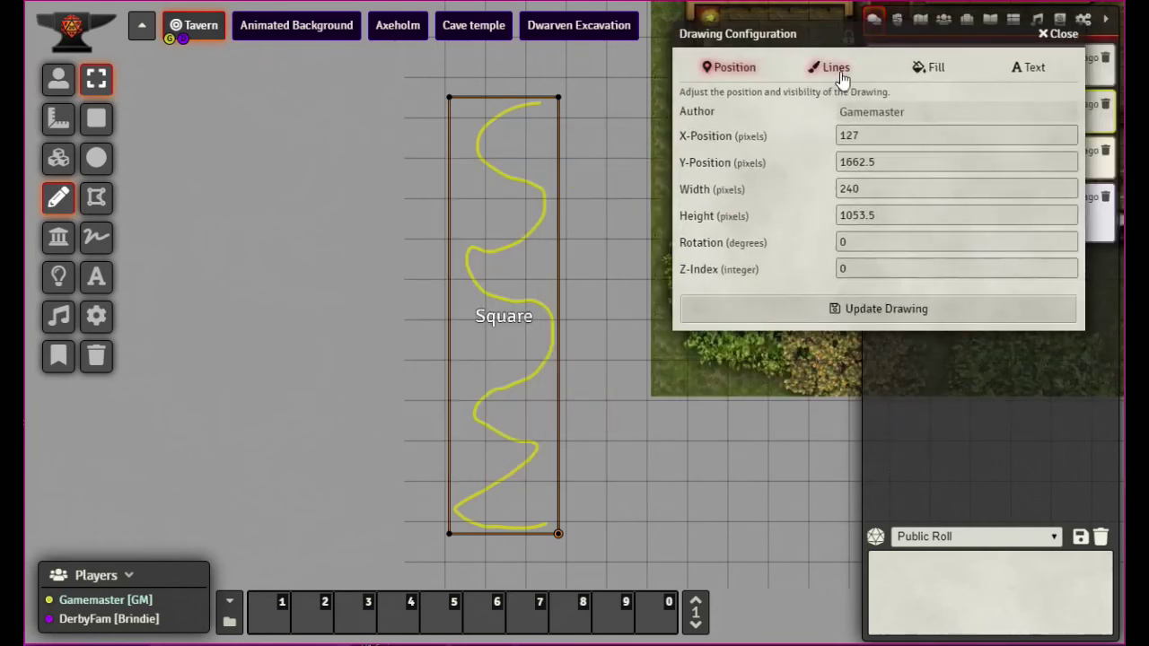
left_click(837, 70)
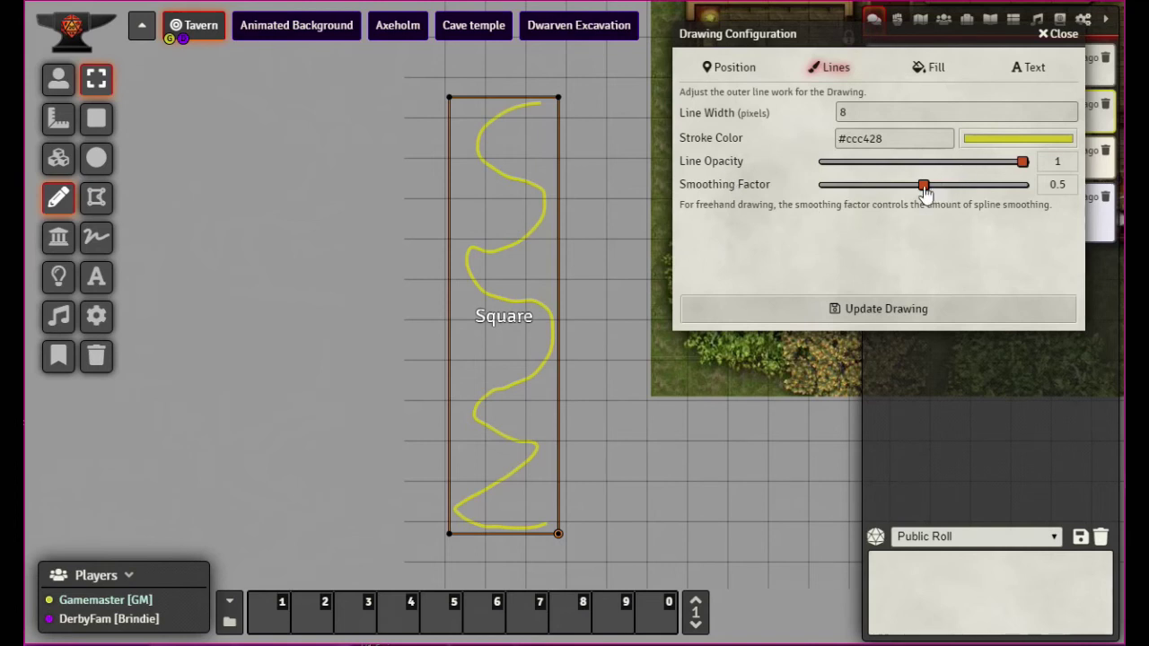
left_click_drag(924, 187, 780, 188)
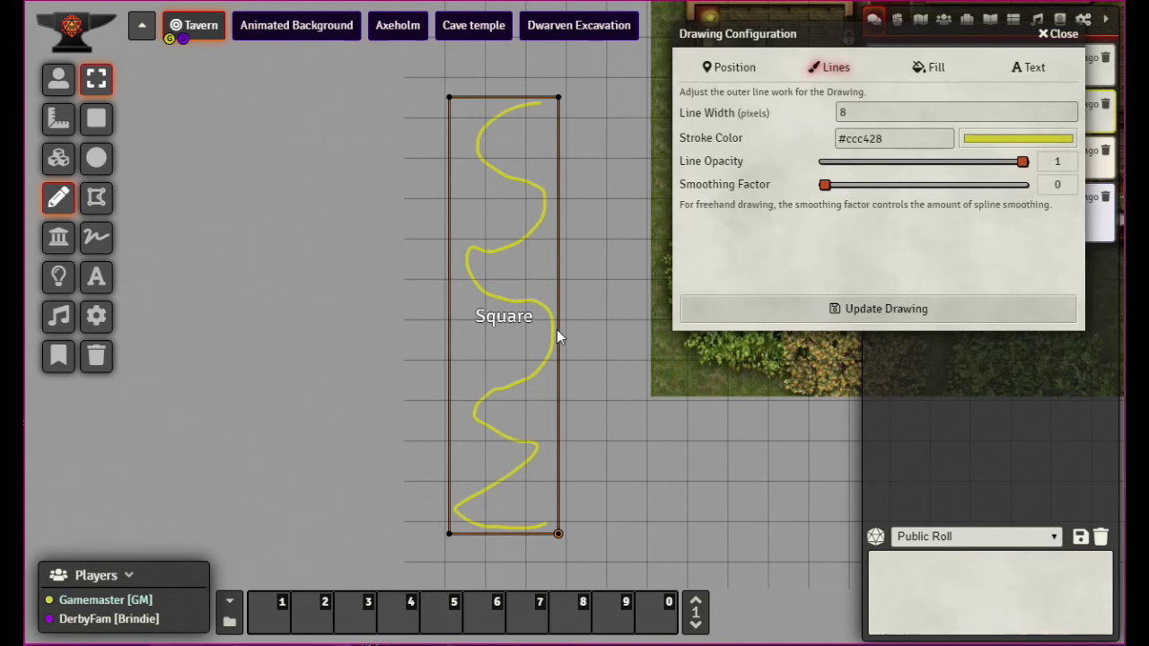
left_click(808, 316)
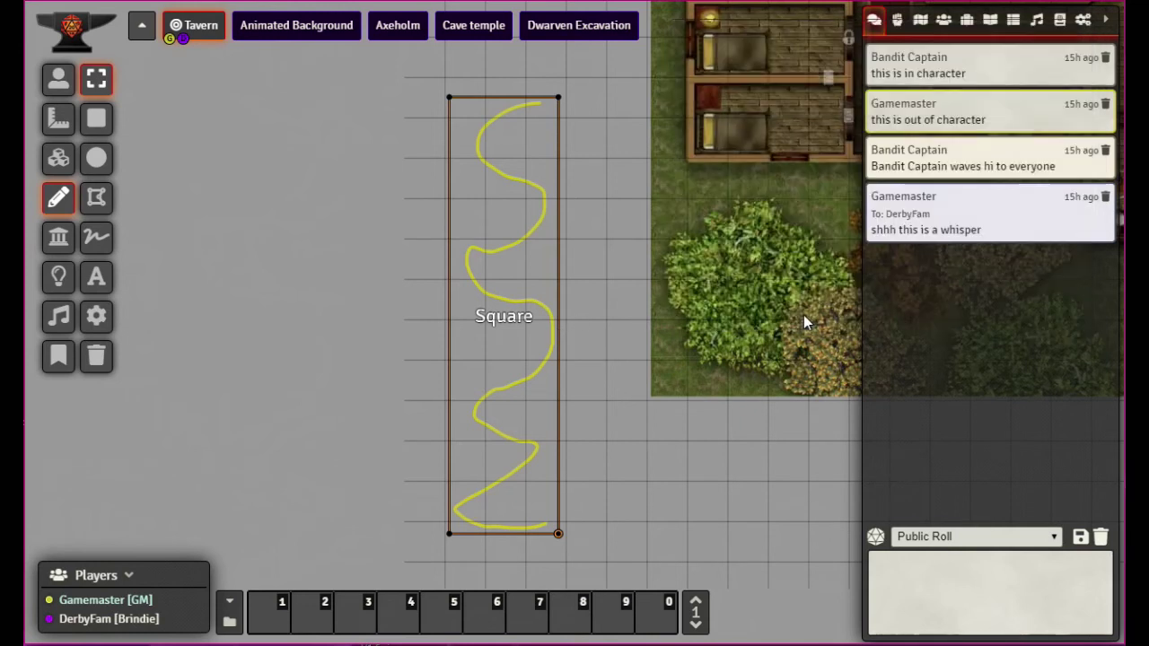
Step: Raise the freehand drawing's smoothing factor to 1 and update the drawing
double_click(507, 320)
left_click_drag(844, 186, 1023, 186)
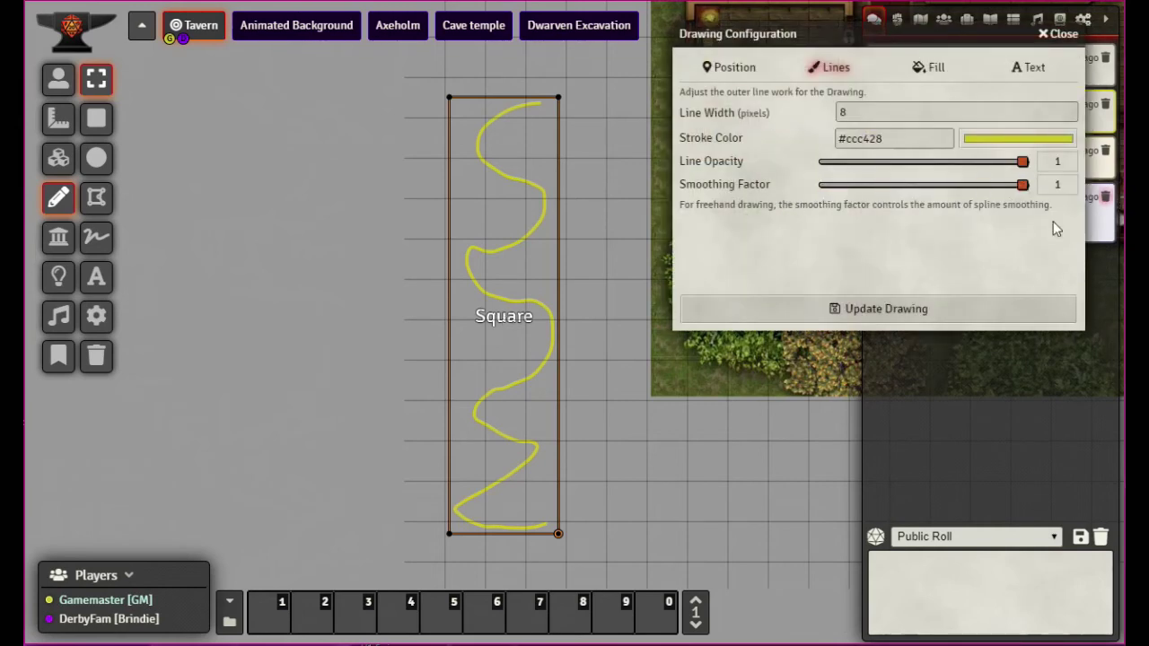
left_click(895, 314)
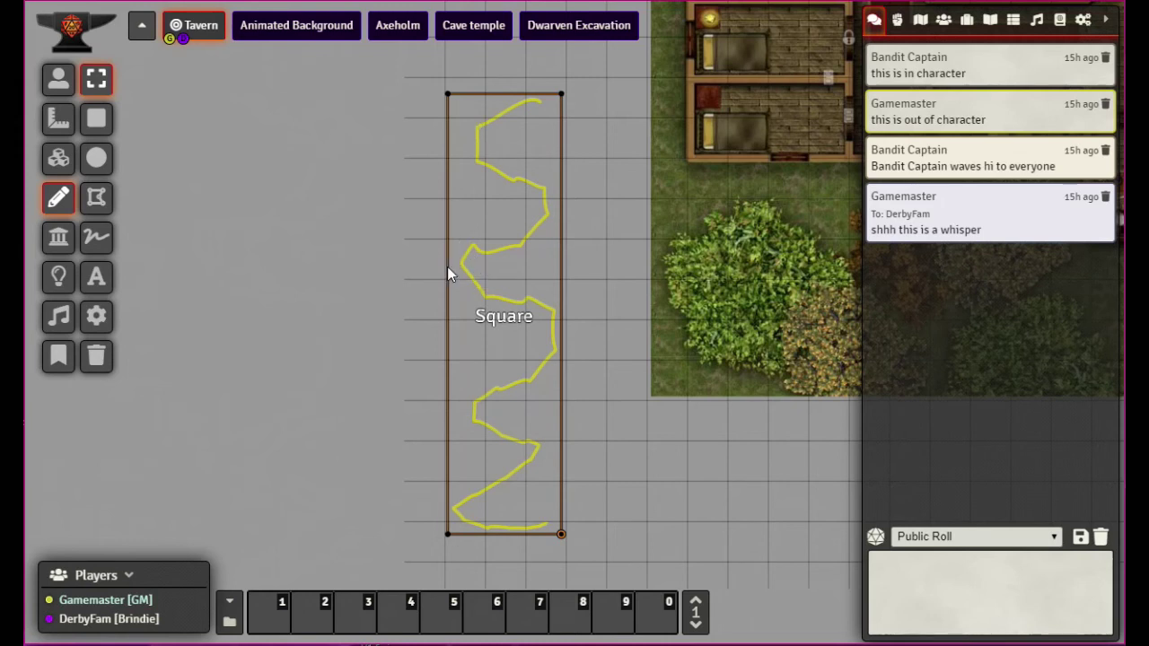
Step: Reset the wavy freehand drawing's smoothing factor to 0, update it, and delete the drawing from the scene
double_click(502, 320)
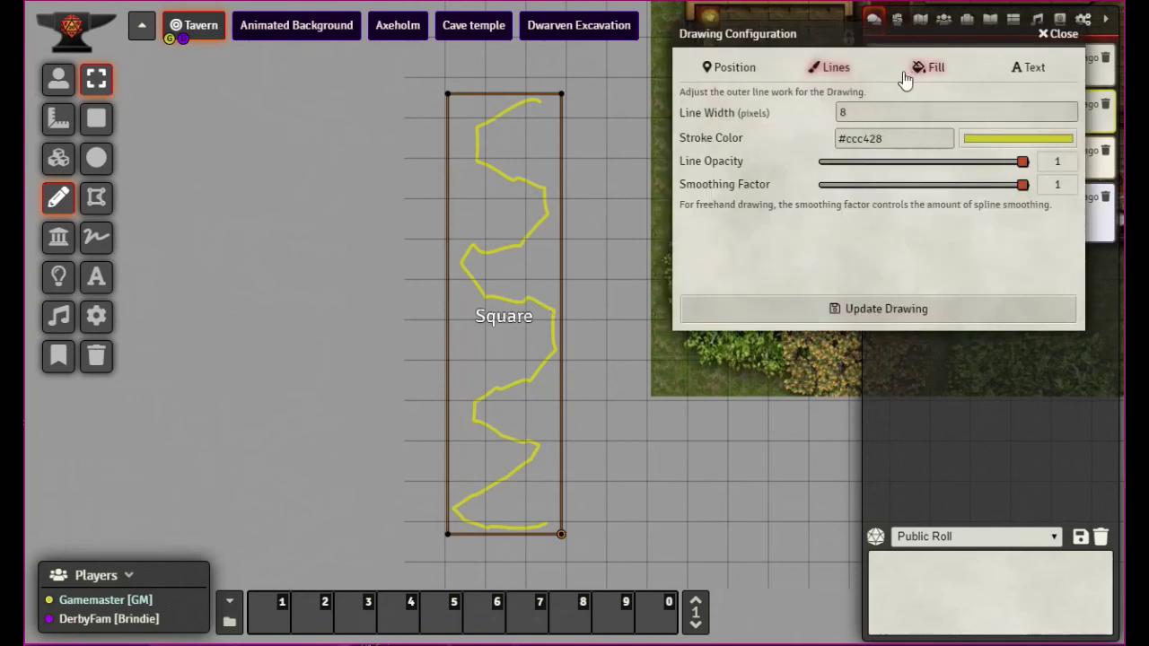
left_click_drag(1022, 184, 781, 185)
left_click(894, 311)
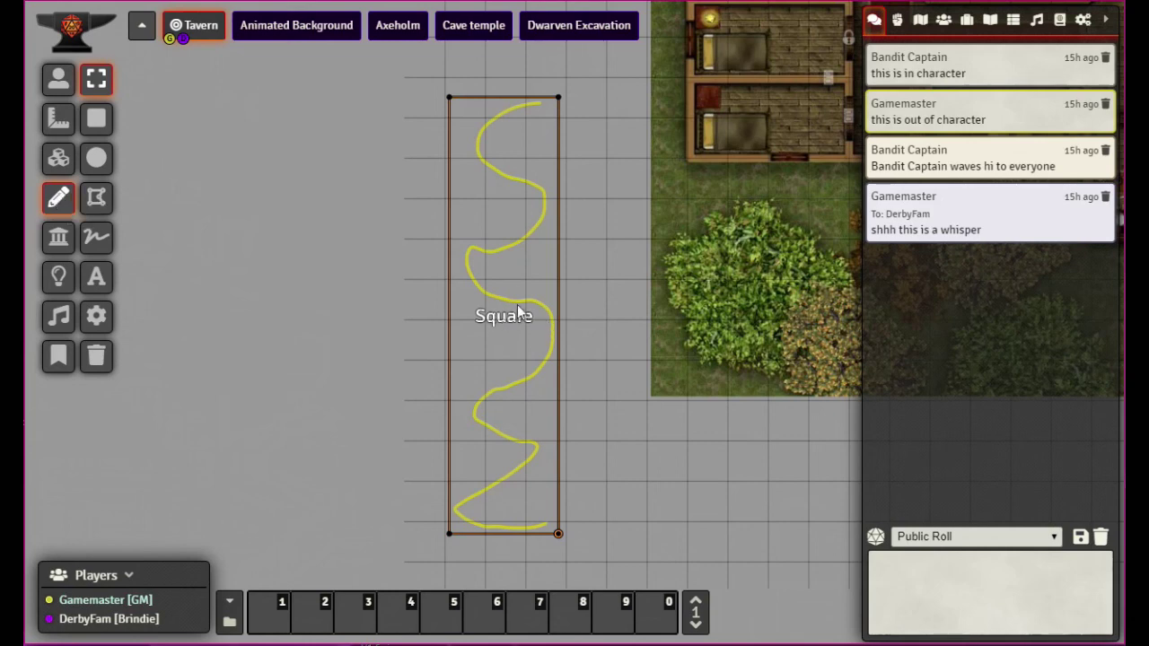
key("Delete")
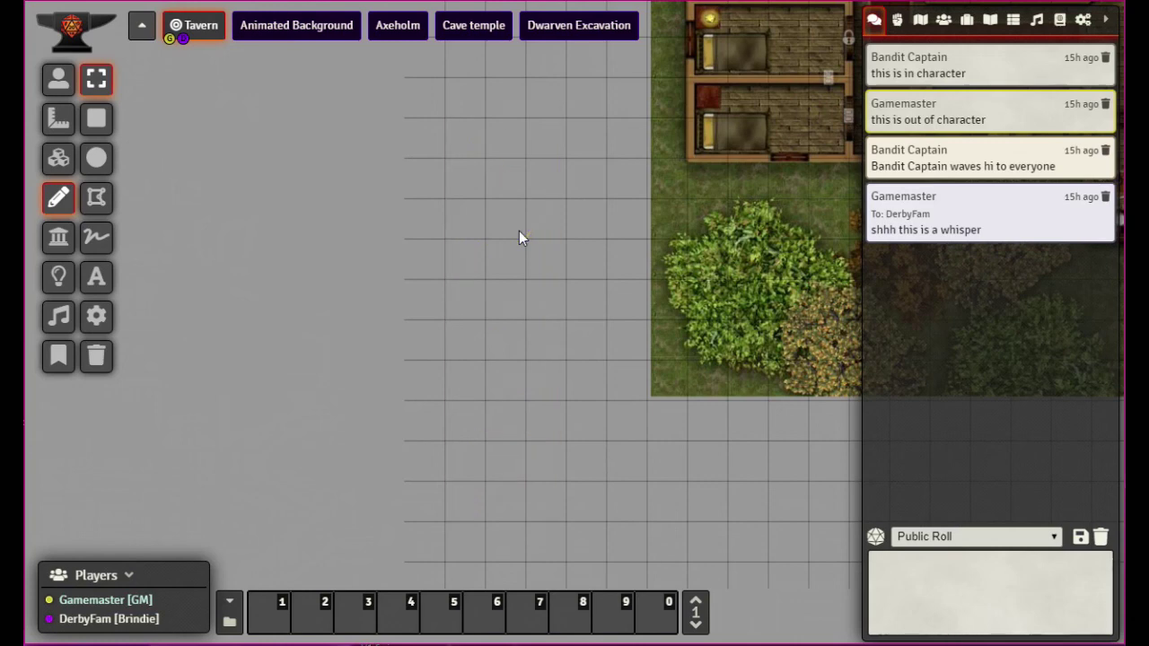